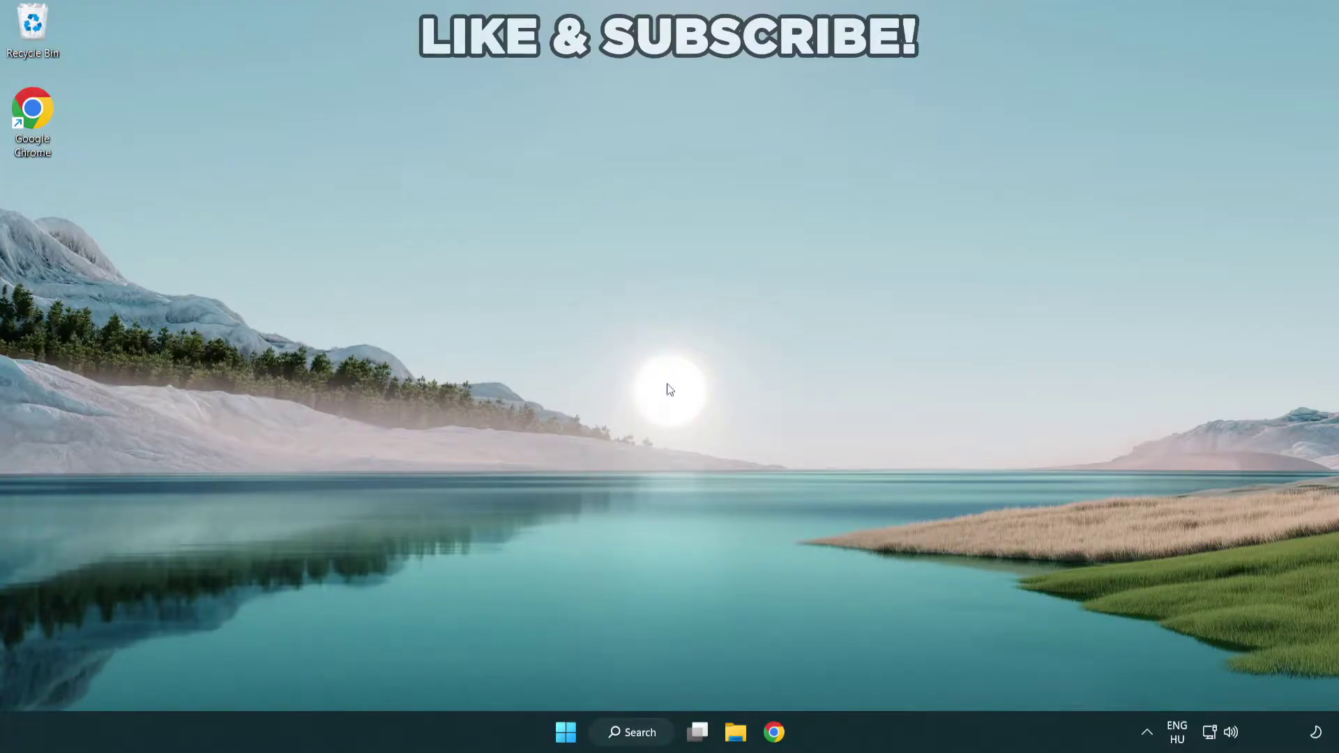
Search Windows for 'device manager'.
left_click(625, 735)
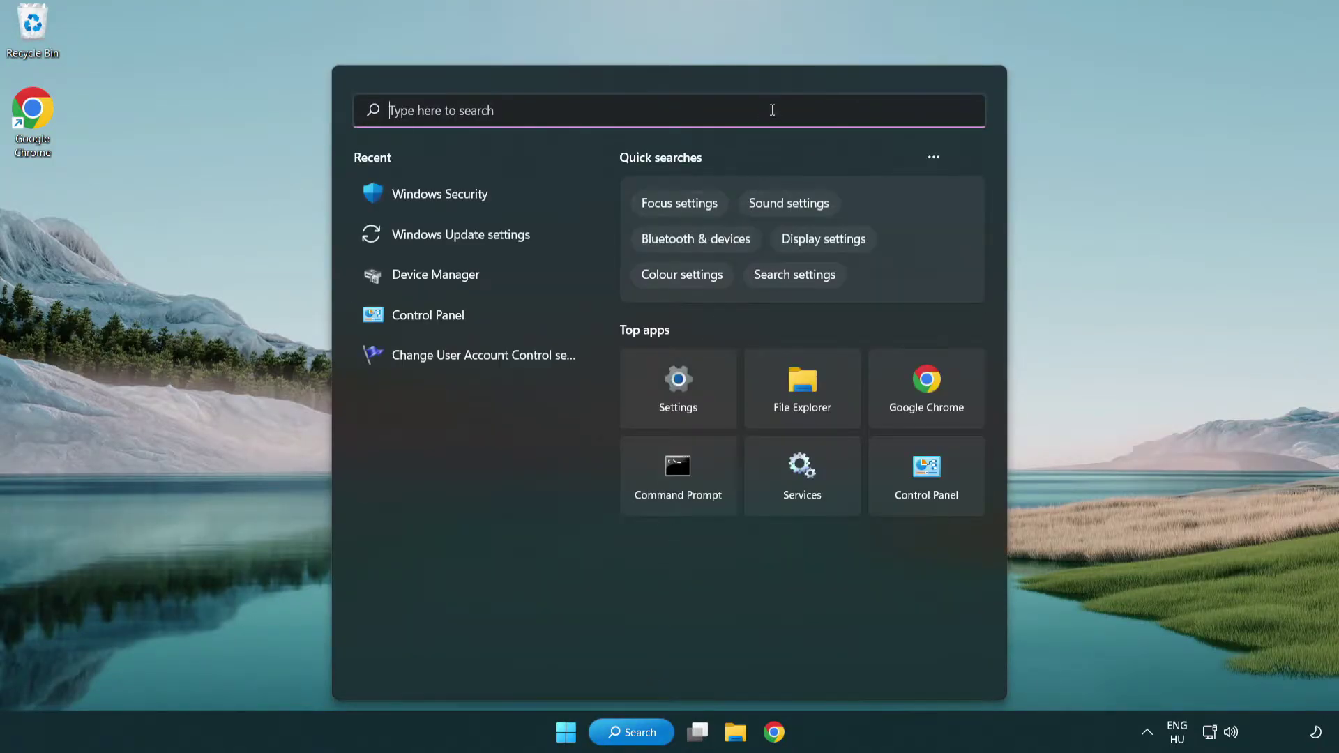
type("devic")
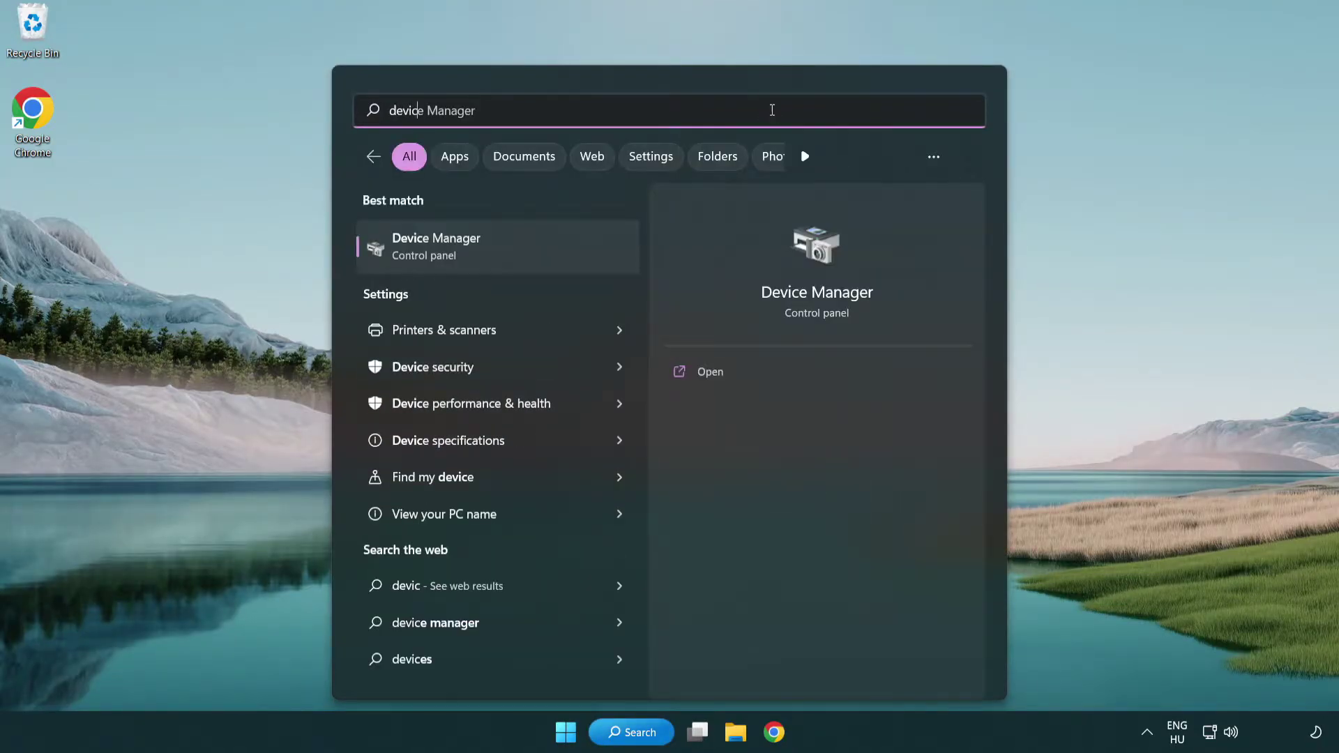
type("e manager")
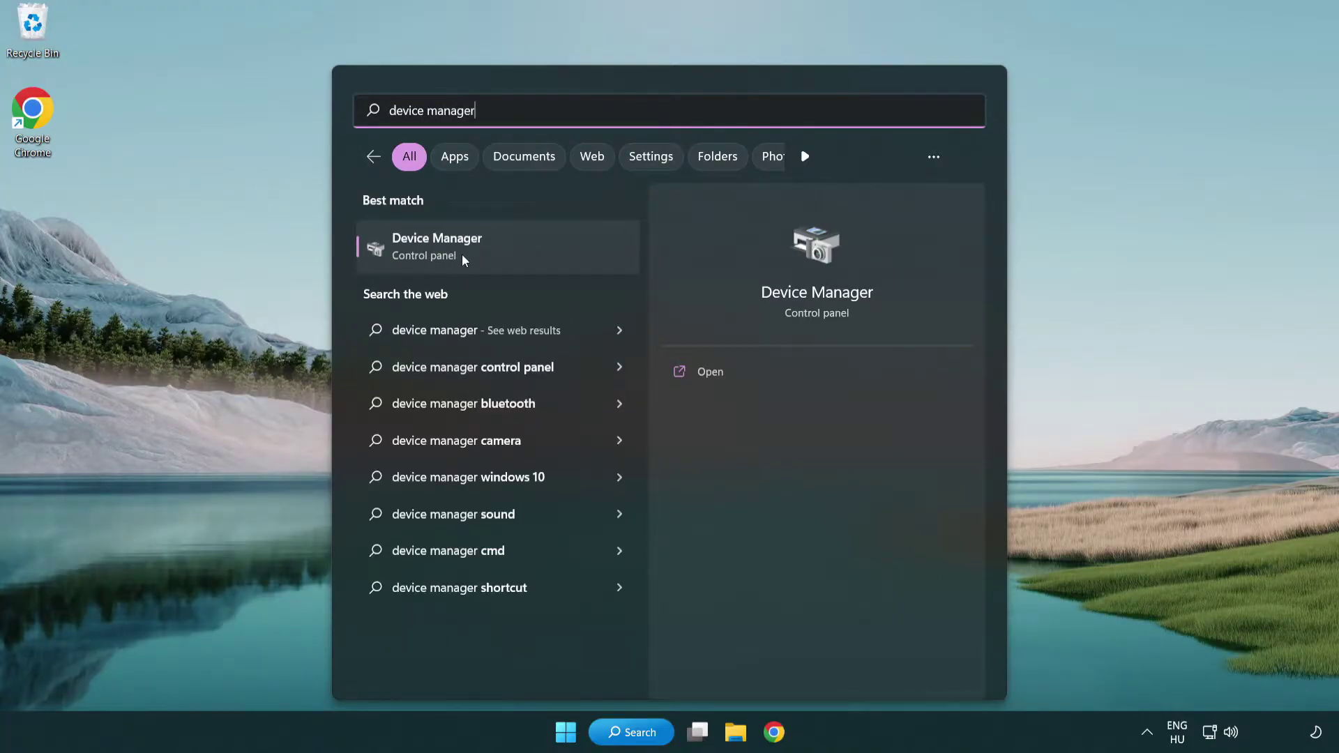
Launch Device Manager, expand Display adapters and select VMware SVGA 3D.
left_click(536, 258)
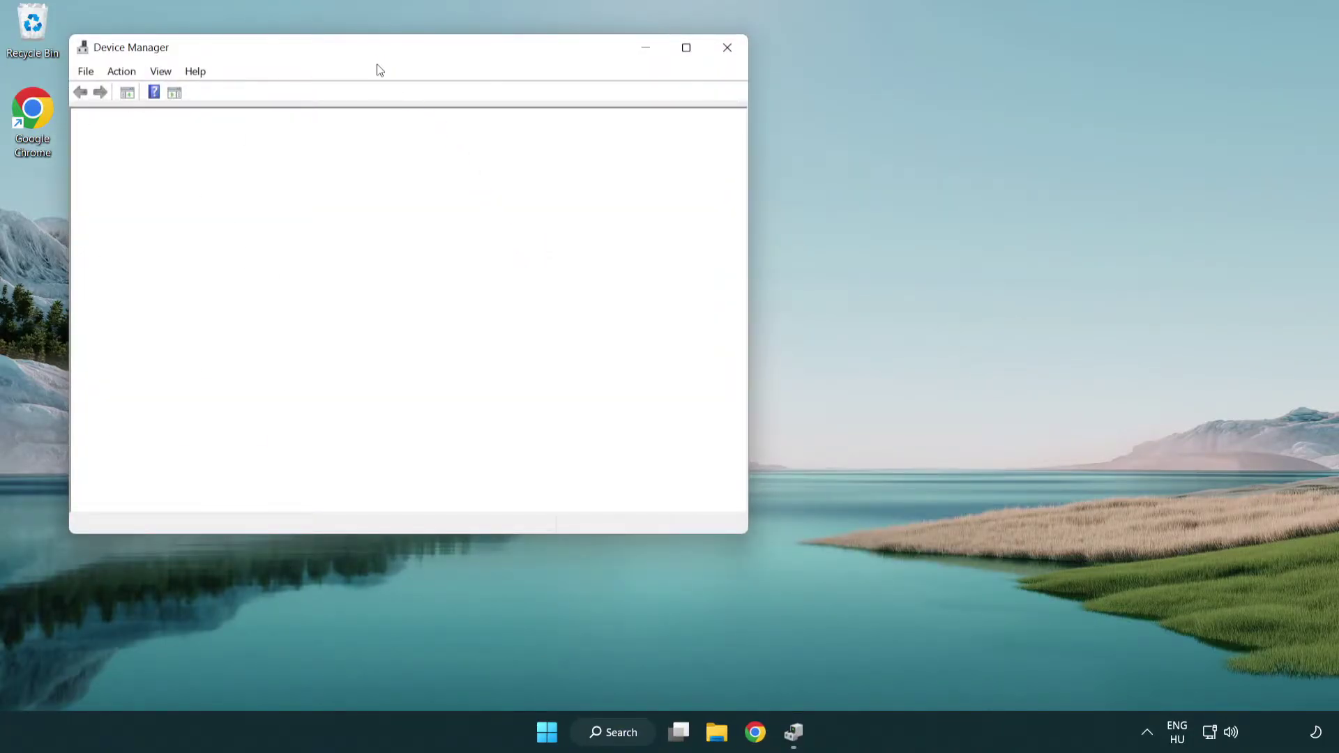
left_click_drag(366, 54, 589, 135)
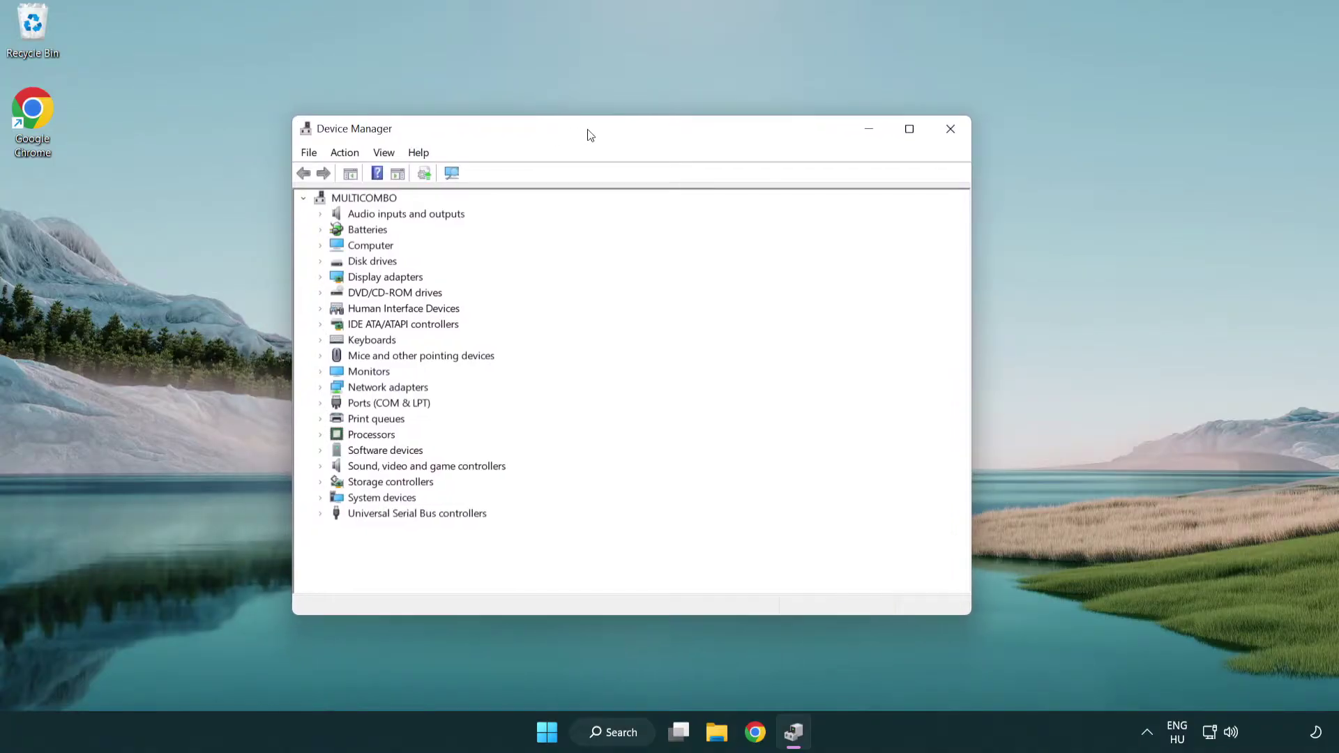
left_click(368, 281)
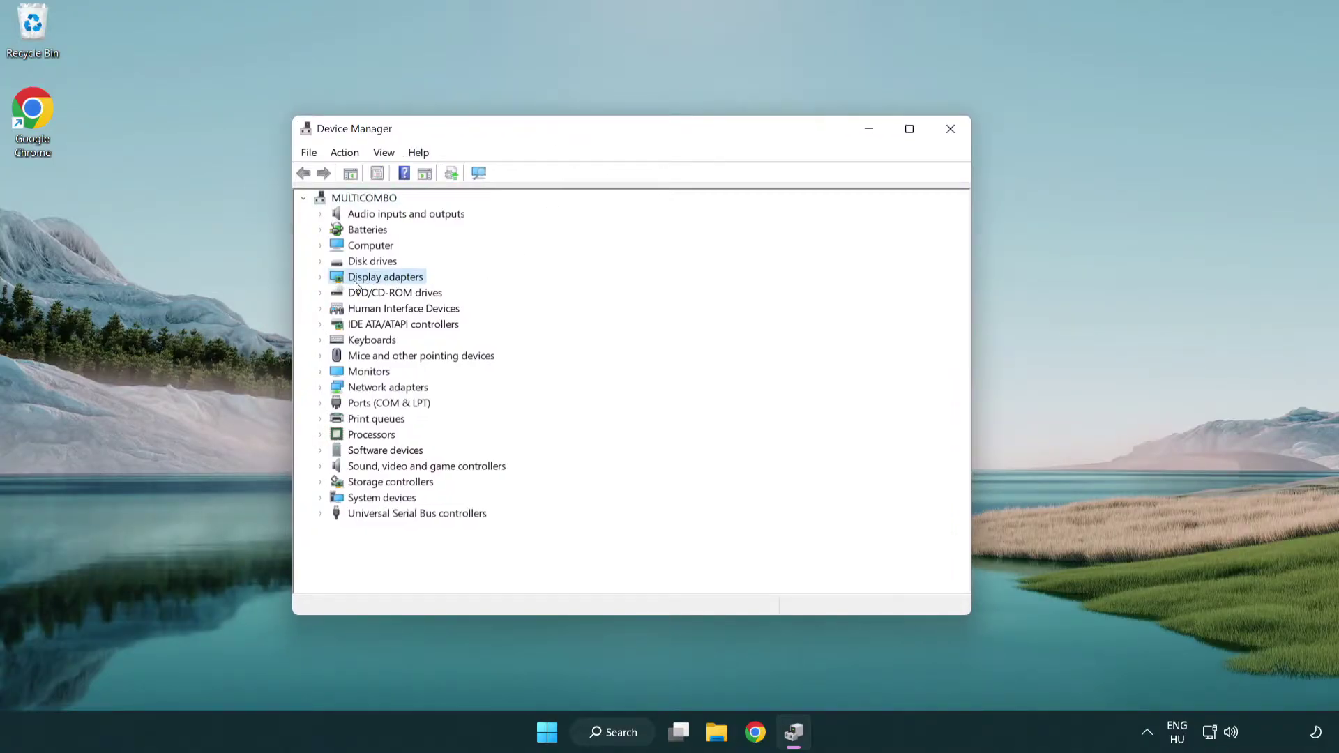
left_click(320, 278)
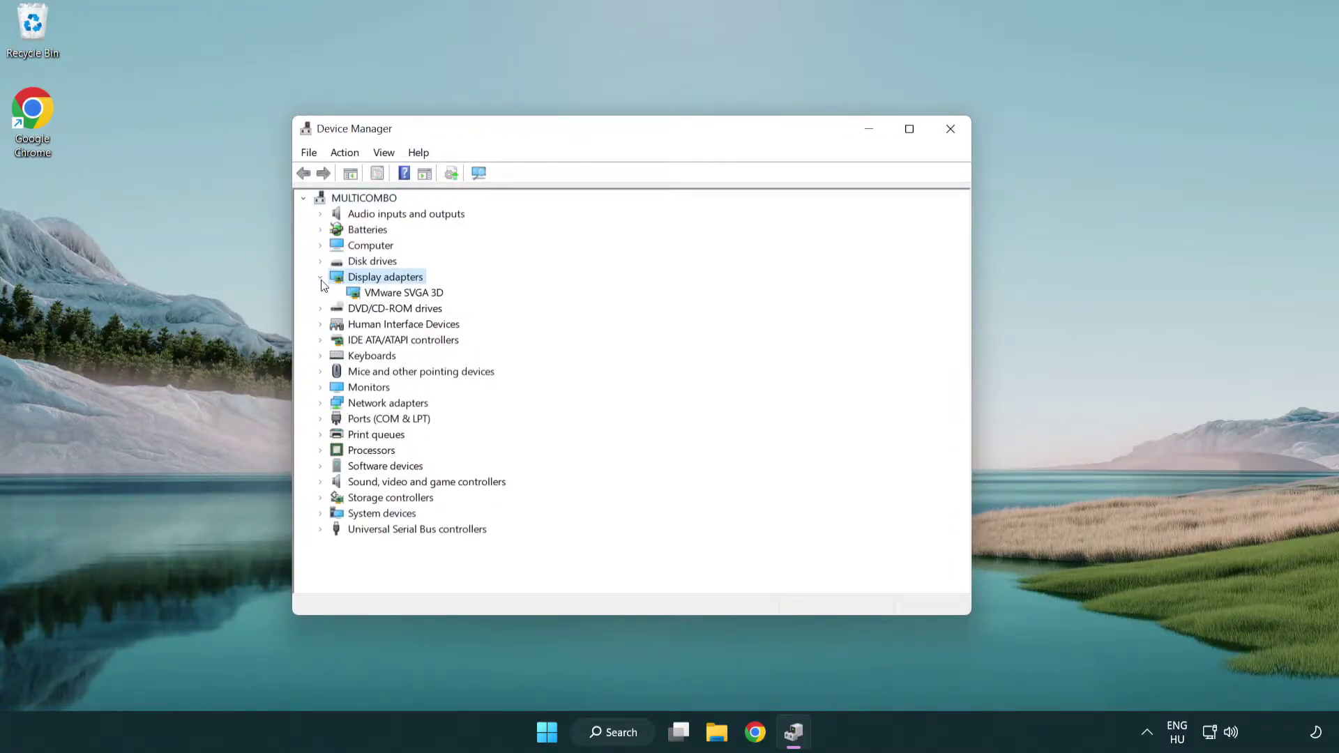
left_click(395, 293)
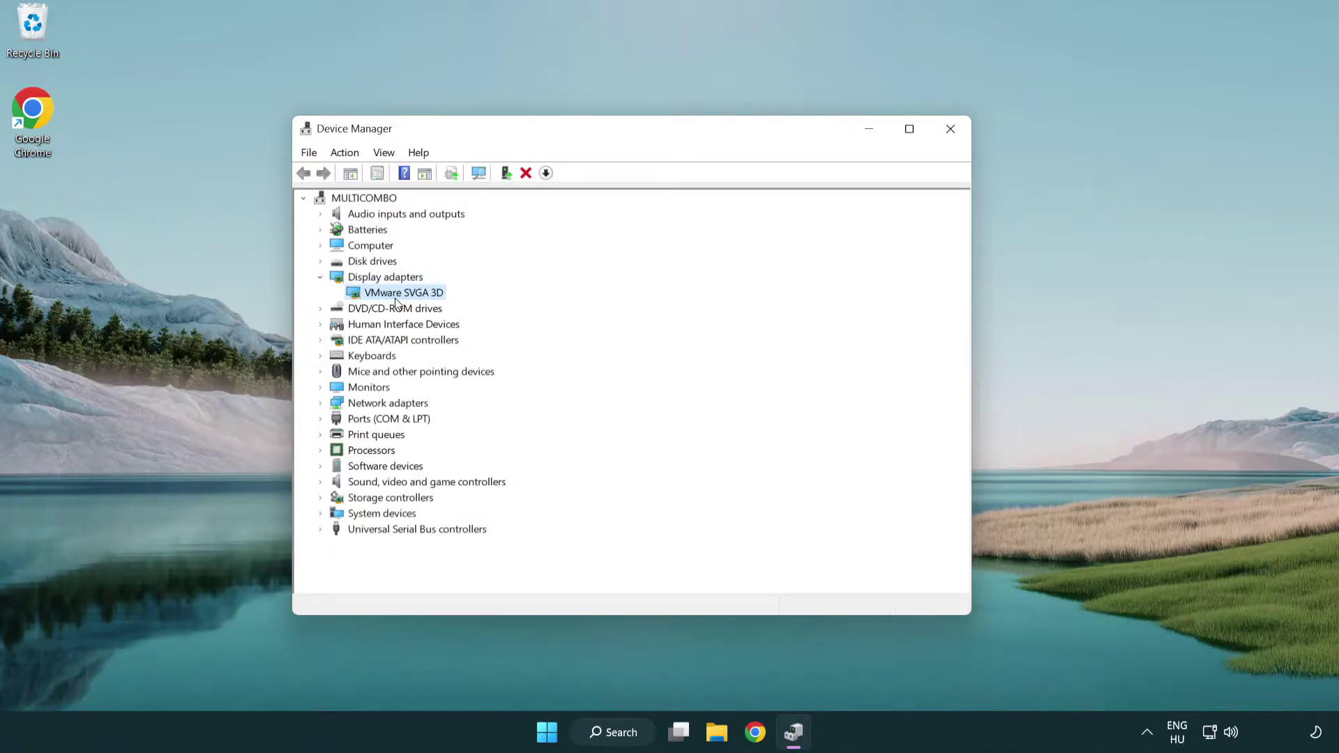
Search automatically for a newer VMware SVGA 3D driver and confirm the best is installed.
right_click(398, 296)
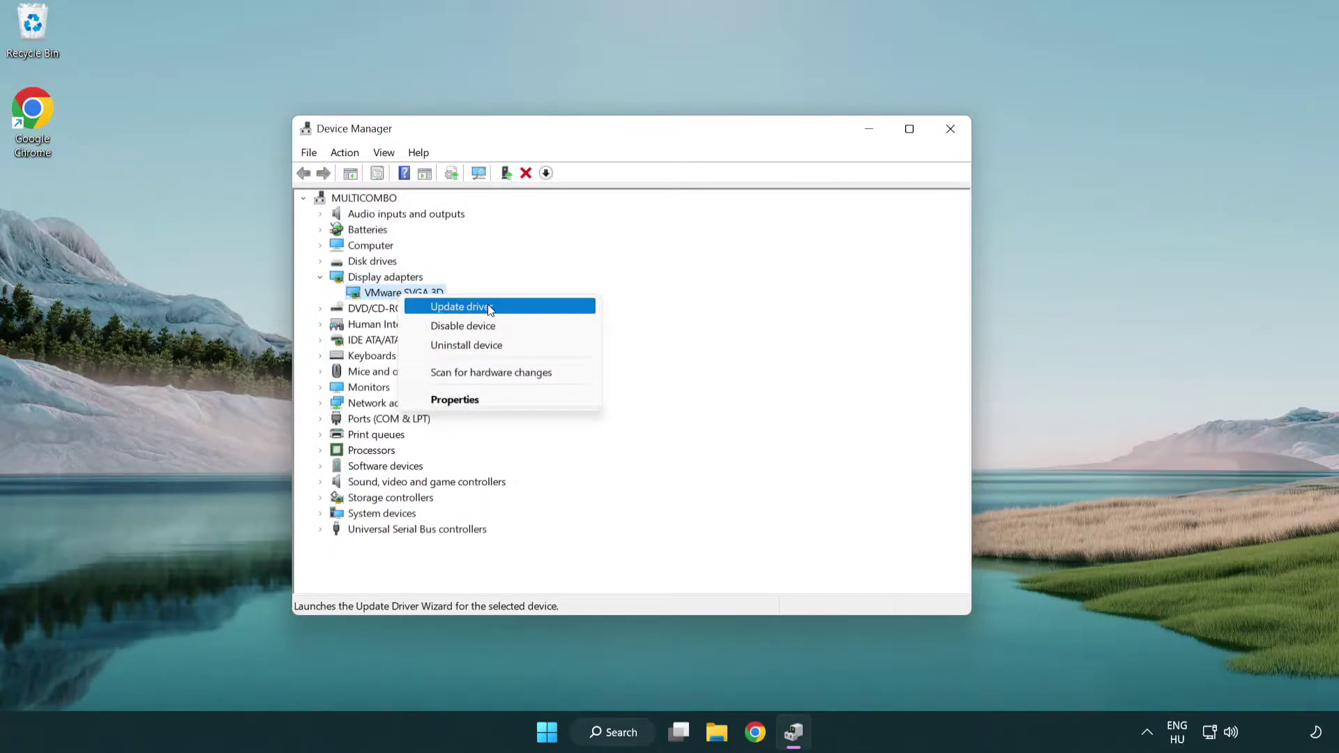
left_click(528, 309)
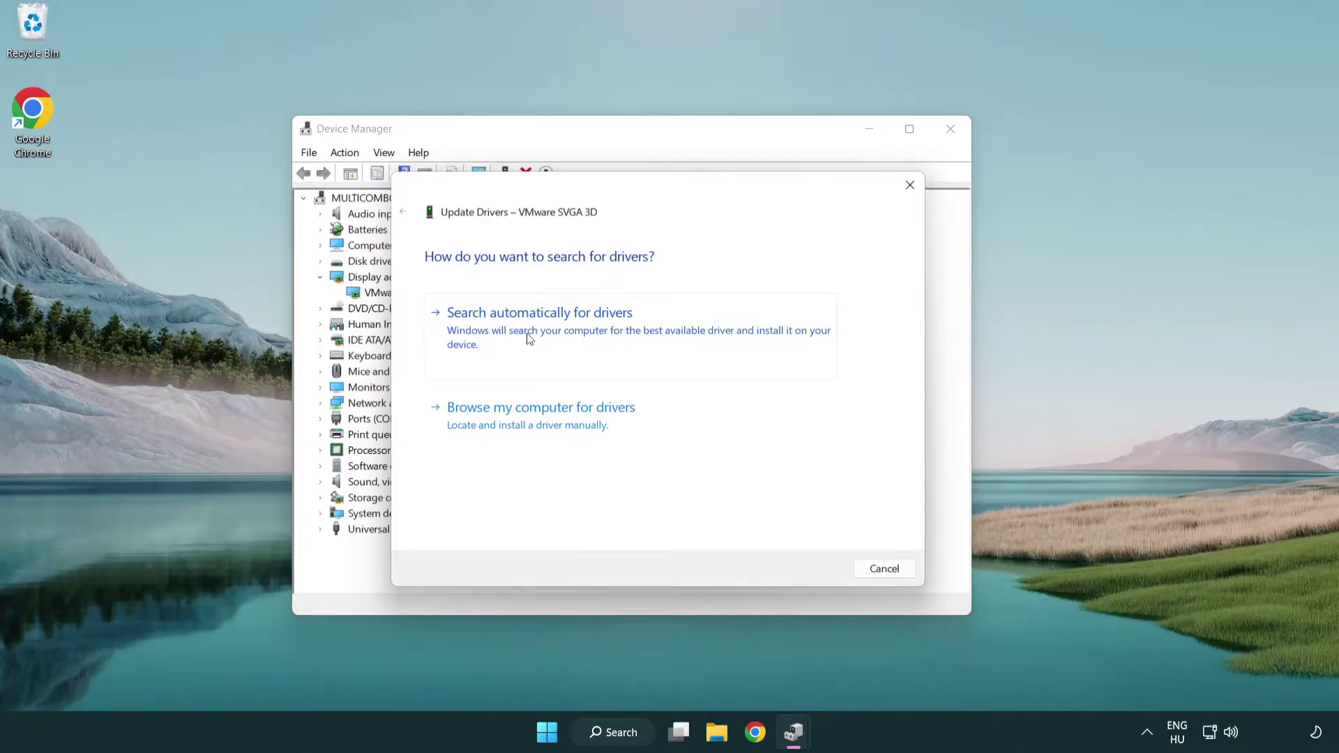
left_click(589, 329)
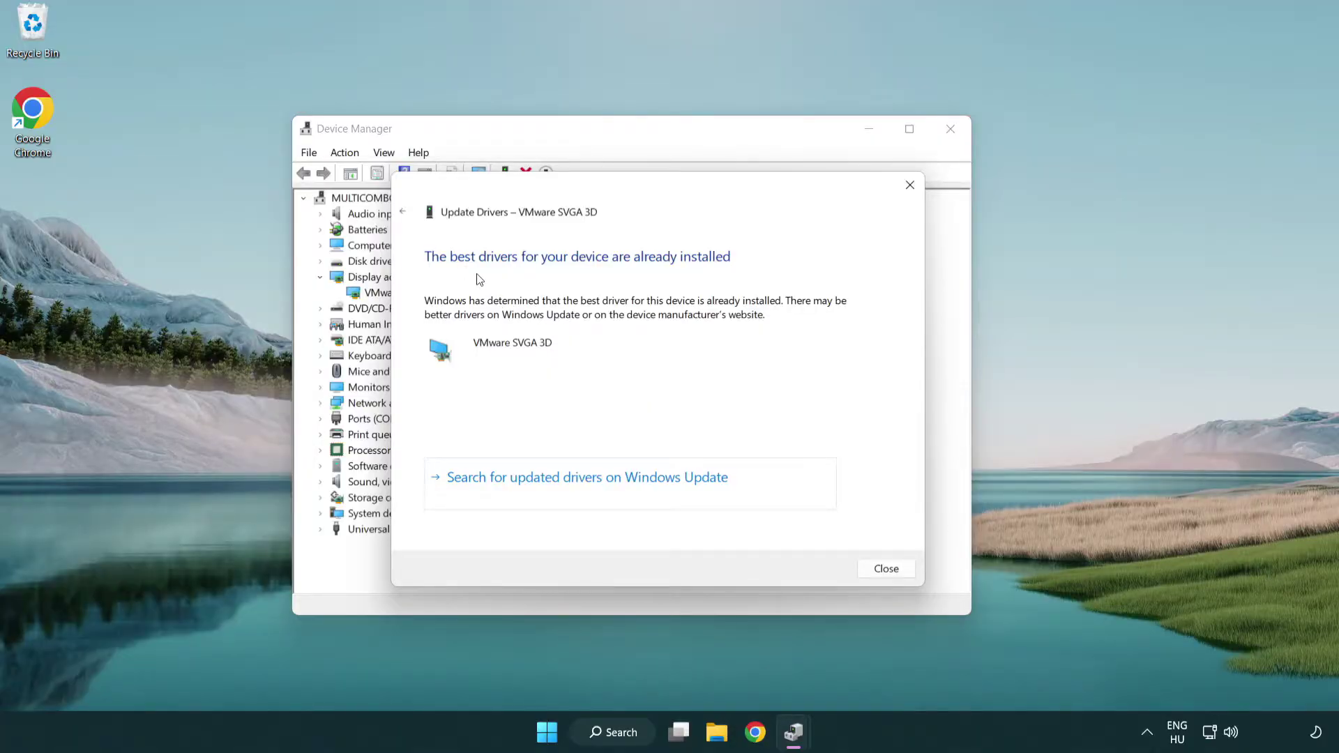
left_click(886, 570)
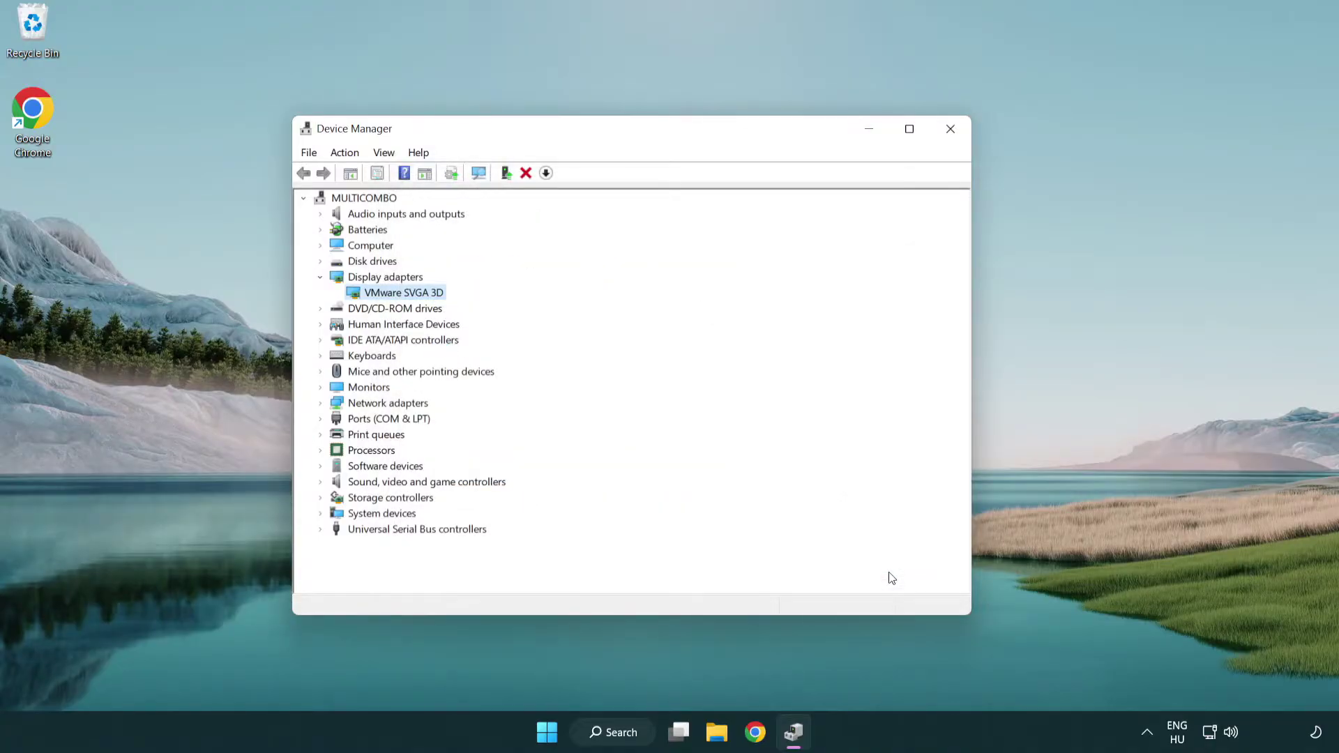
Close Device Manager, then run a Windows Update check confirming the PC is up to date.
left_click(951, 129)
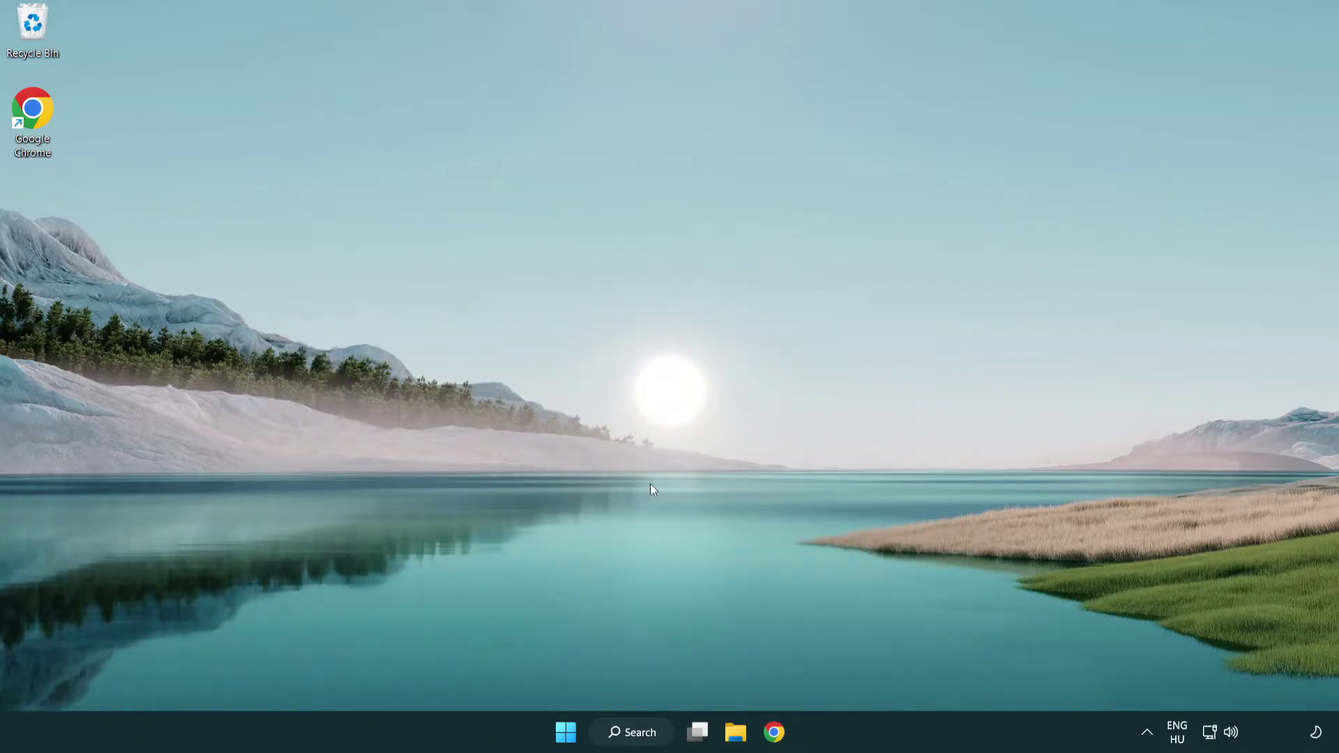
left_click(645, 733)
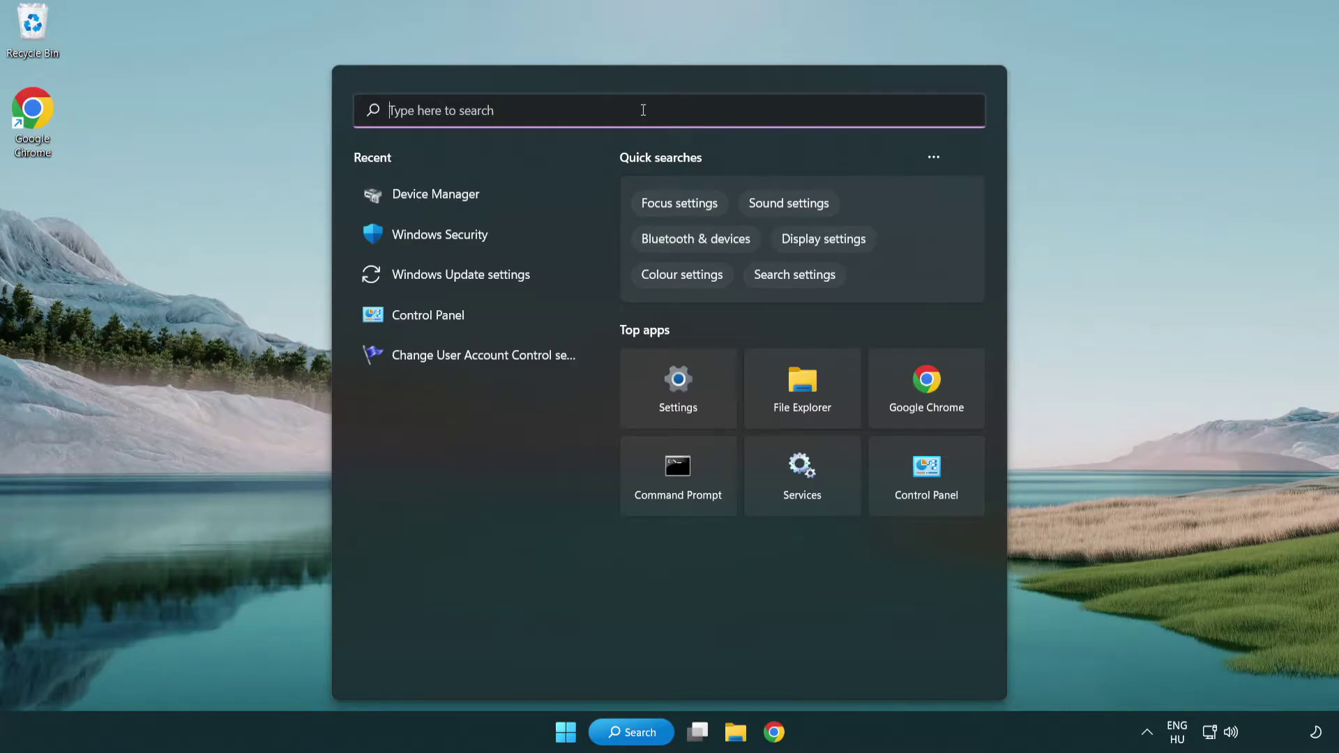
type("update")
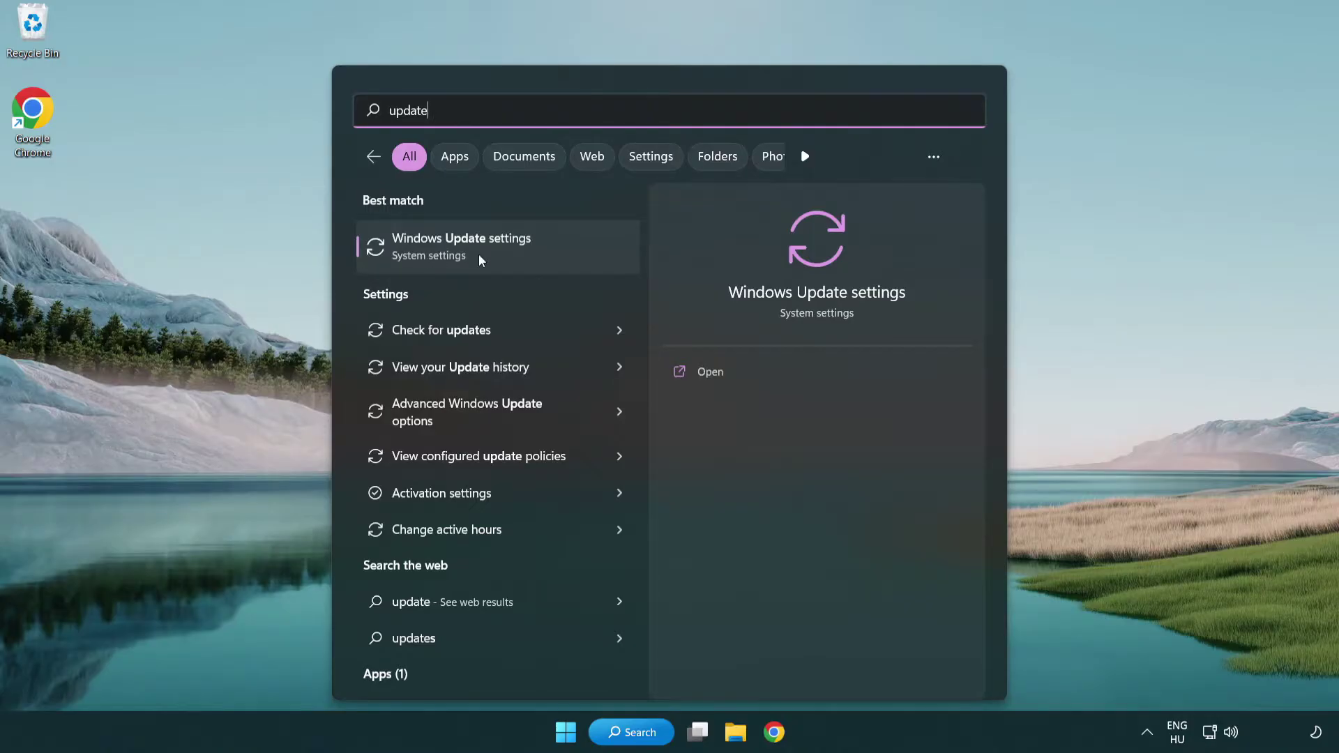
left_click(522, 255)
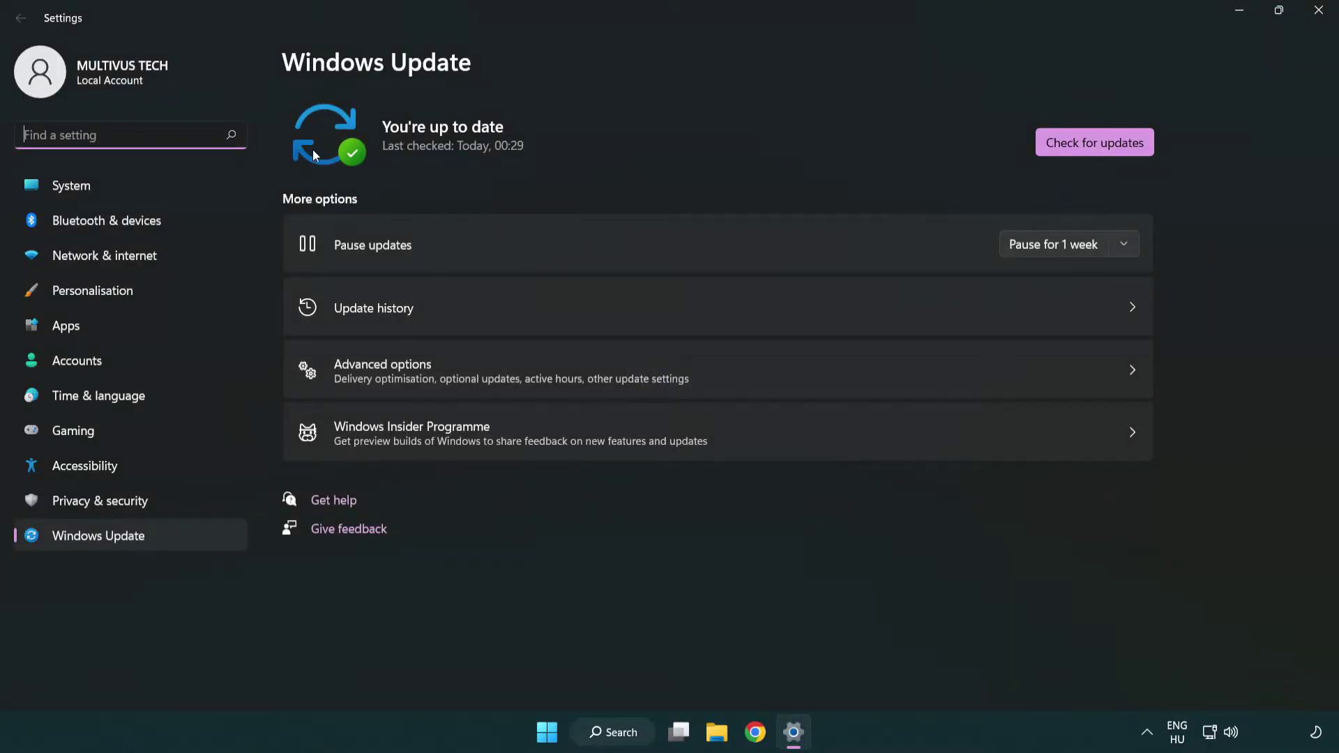
left_click(1123, 149)
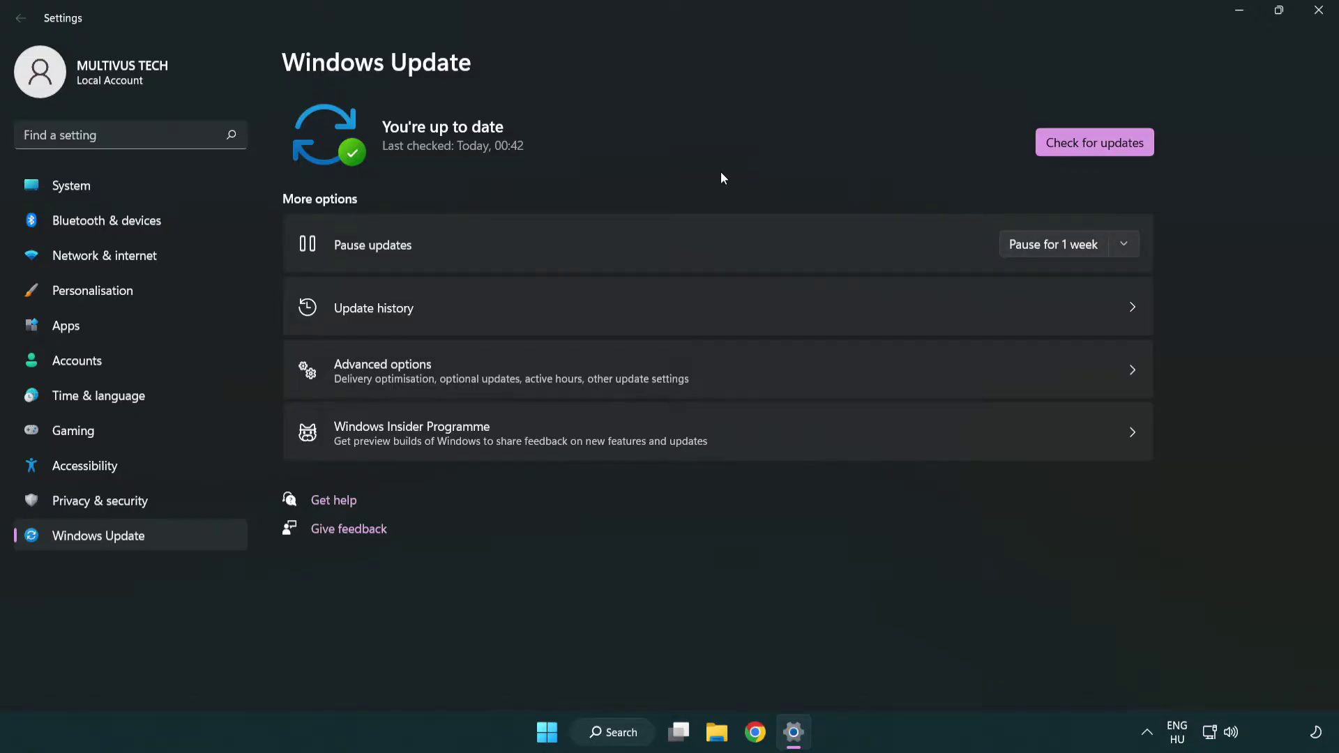
left_click(1316, 11)
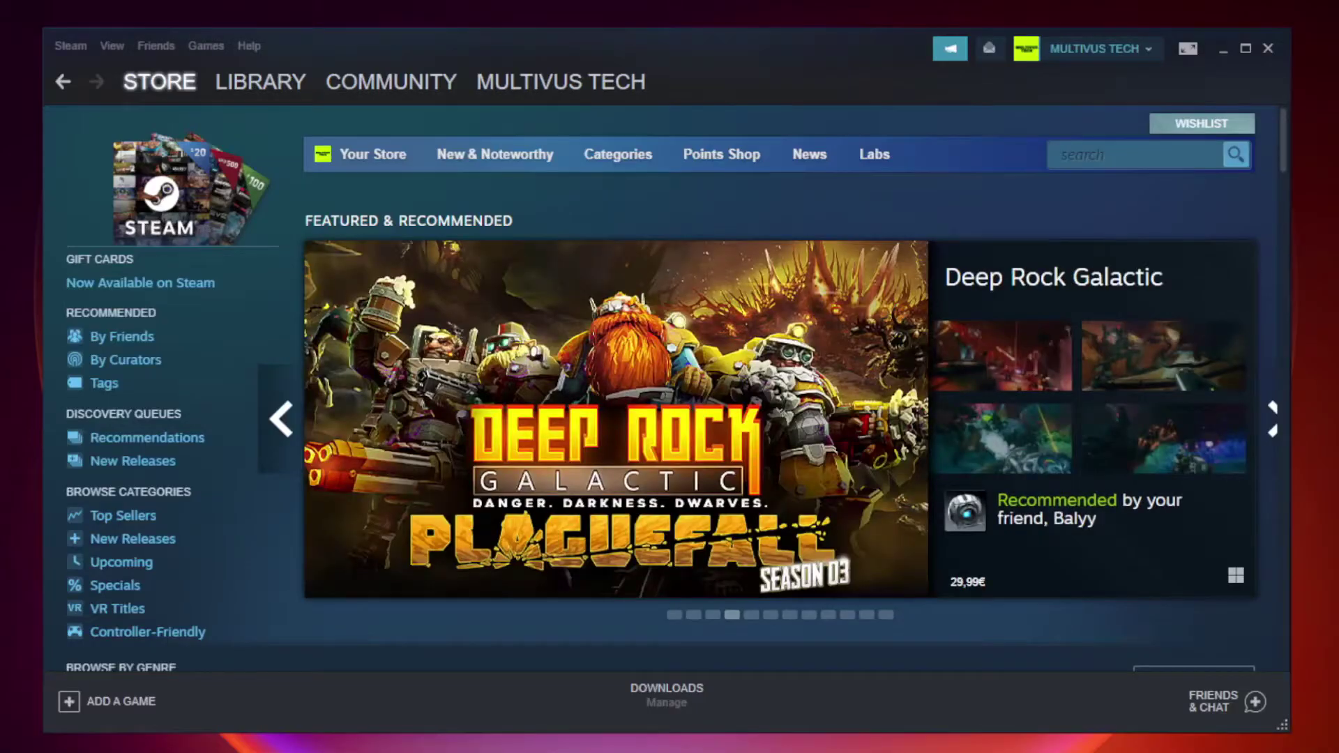
Switch Steam to the Library and bring up options for YOUR NOT WORKING GAME.
mouse_move(269, 82)
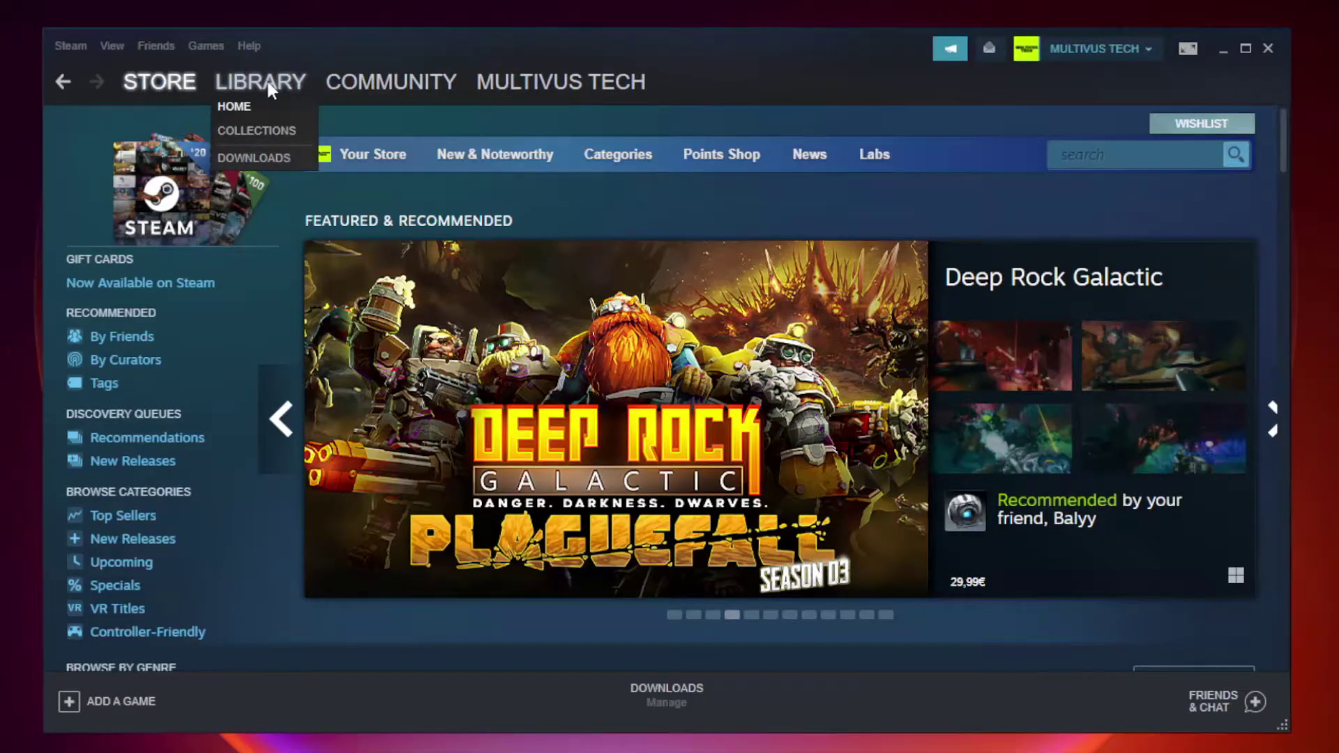
left_click(271, 89)
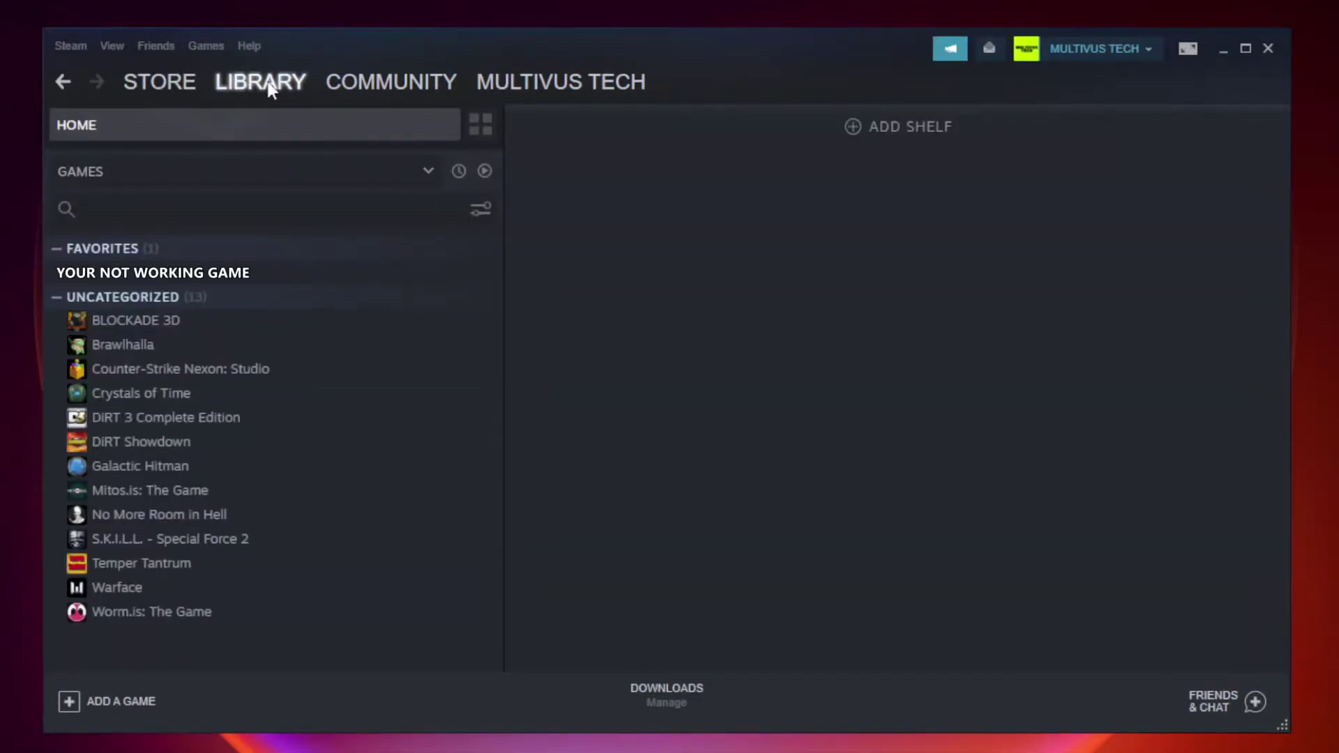
right_click(289, 279)
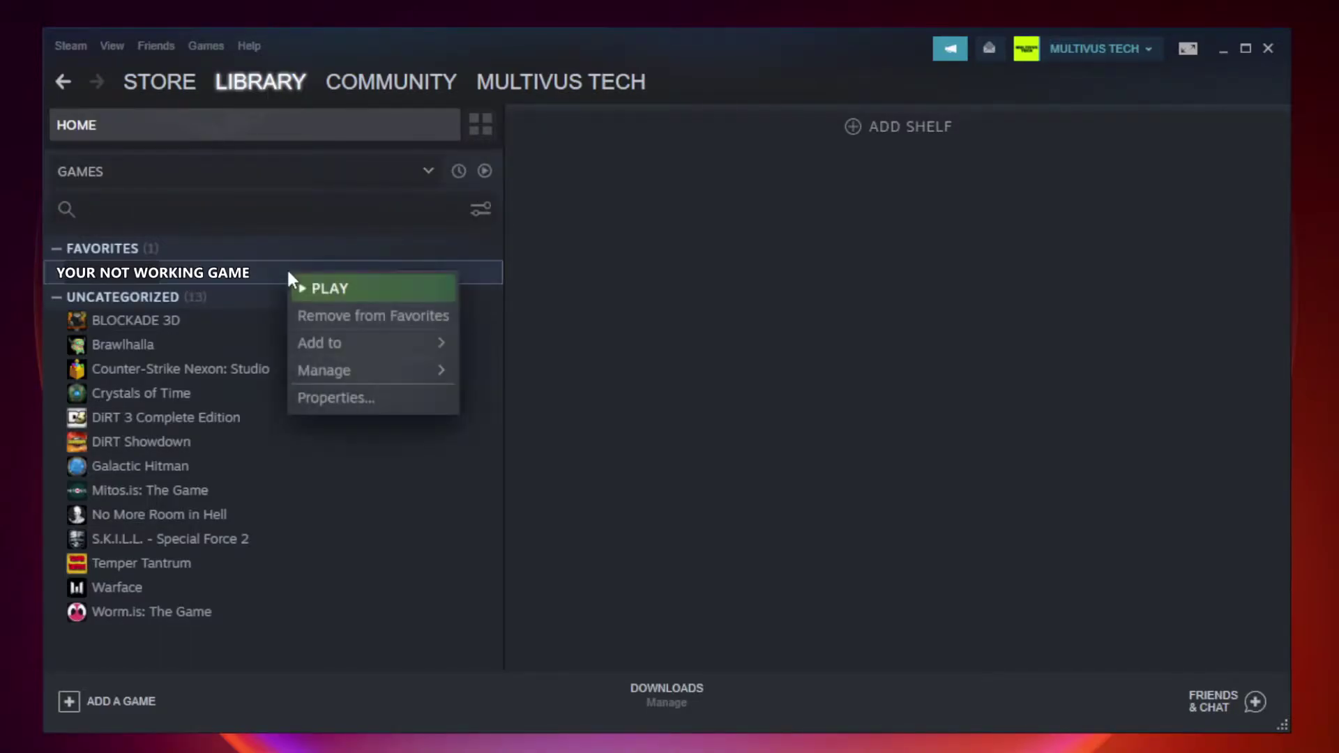
Verify the game's local files from its Properties, validating all 9192 files.
left_click(369, 395)
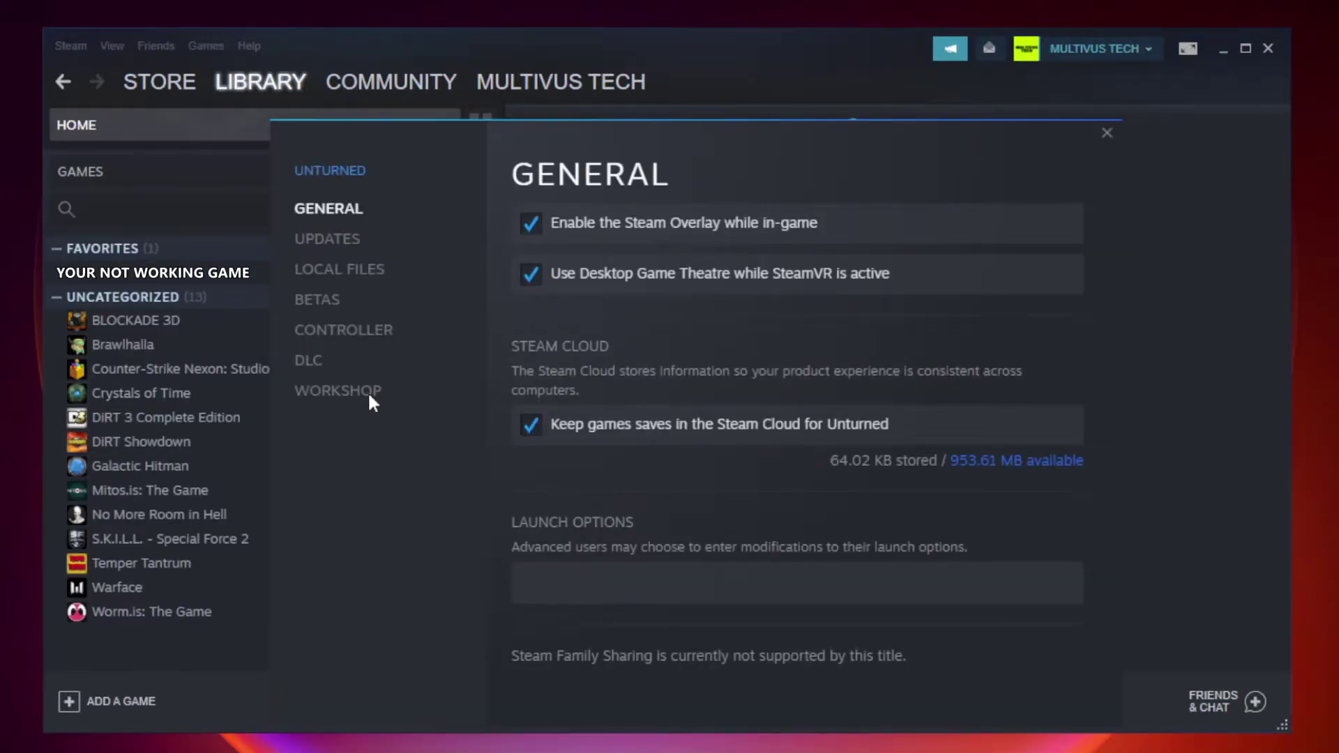
left_click(357, 282)
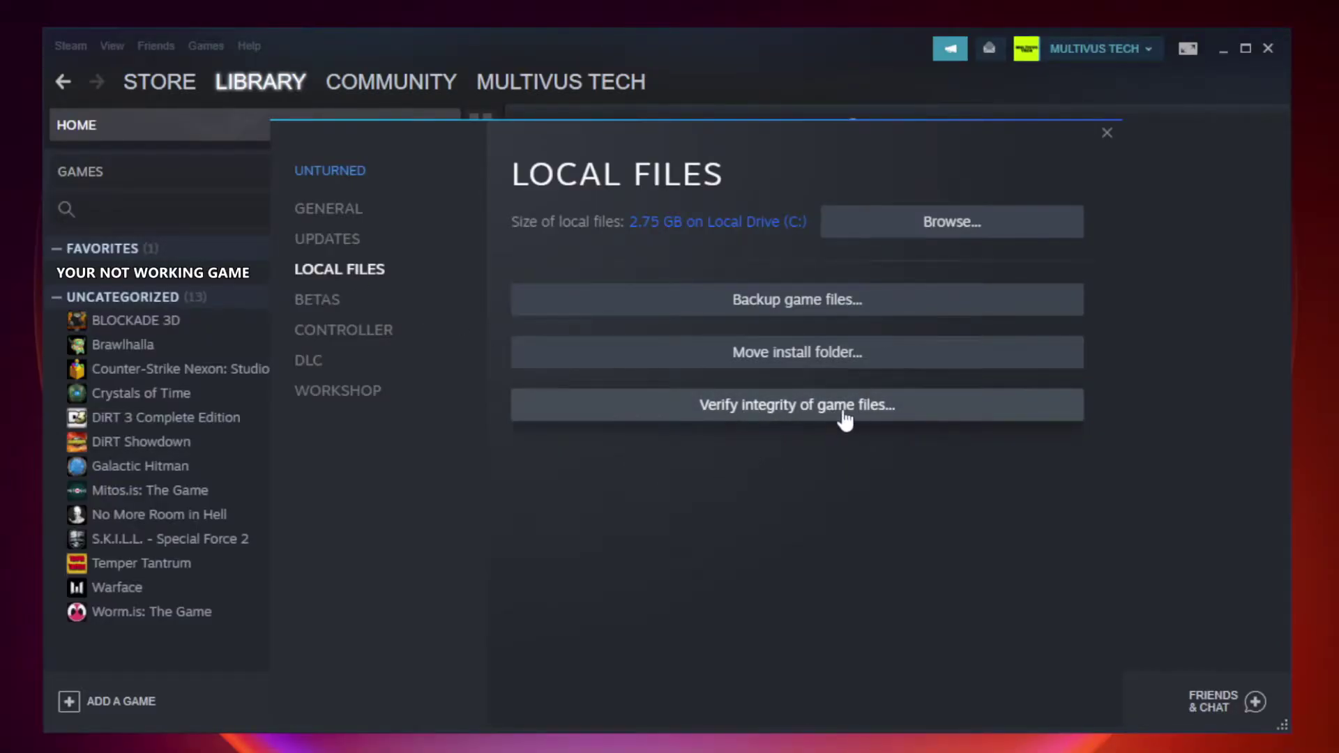
left_click(811, 411)
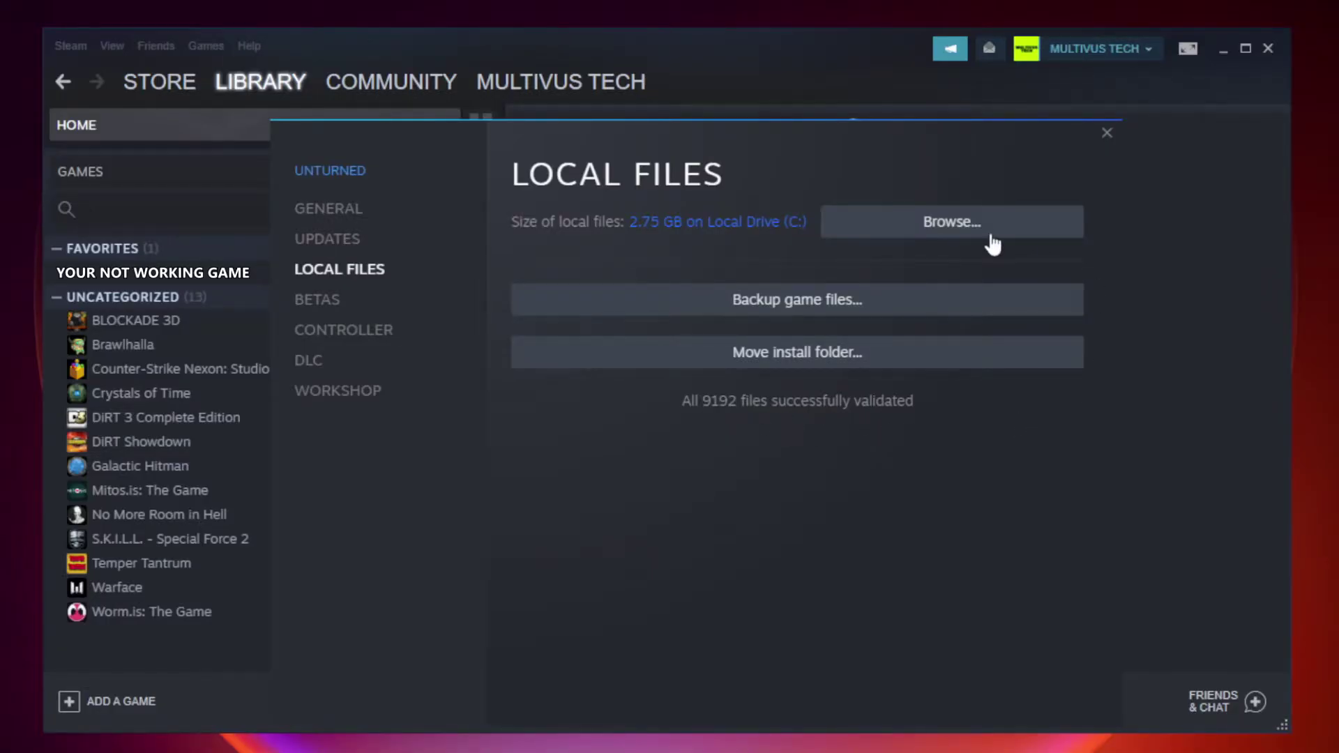
Open the game's install folder and the Properties of the YOUR NOT WORKING GAME shortcut.
left_click(955, 236)
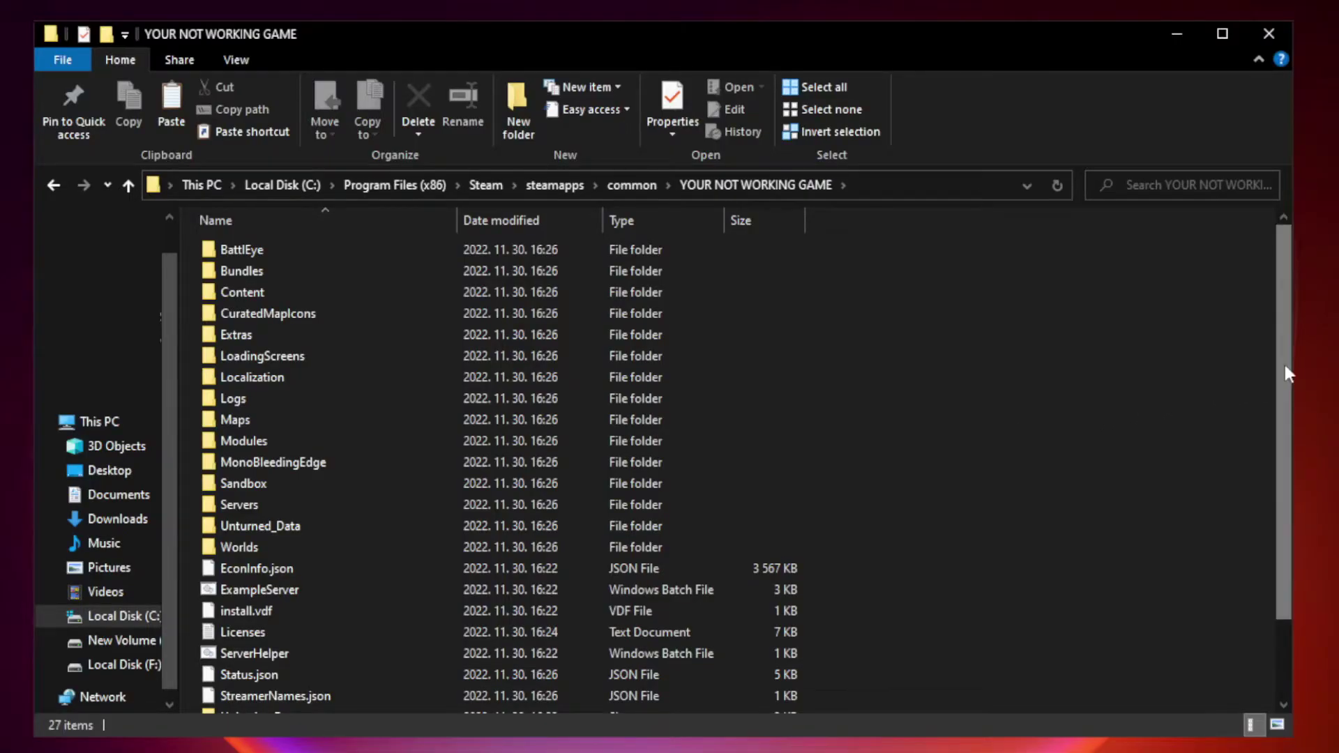
left_click_drag(1284, 365, 1285, 481)
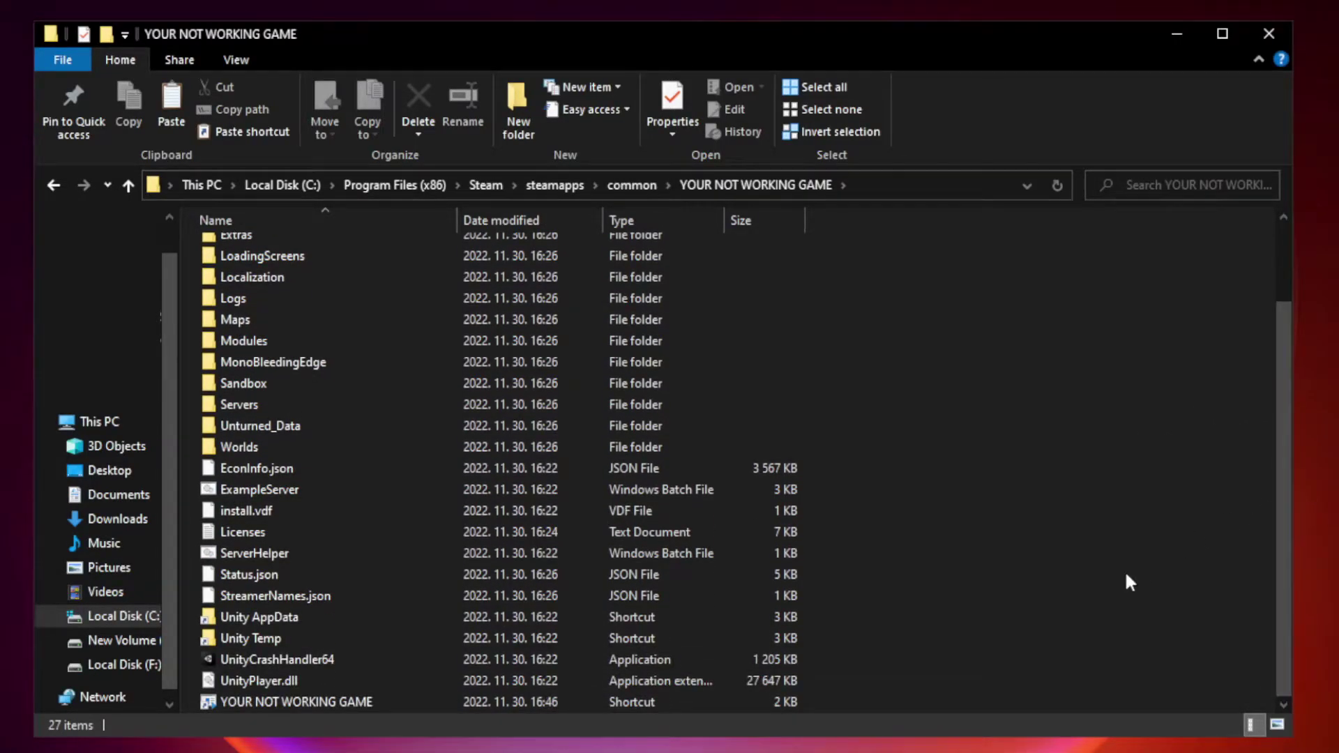
left_click(533, 701)
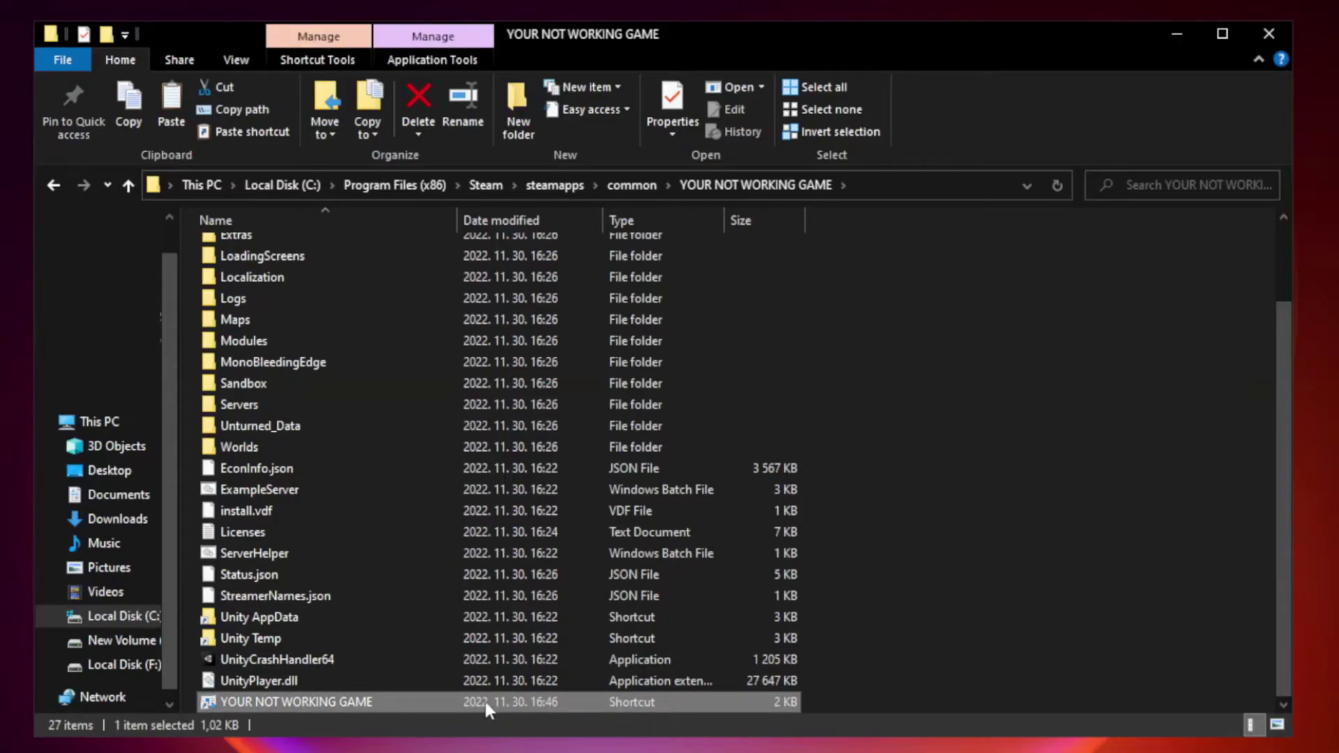
right_click(454, 702)
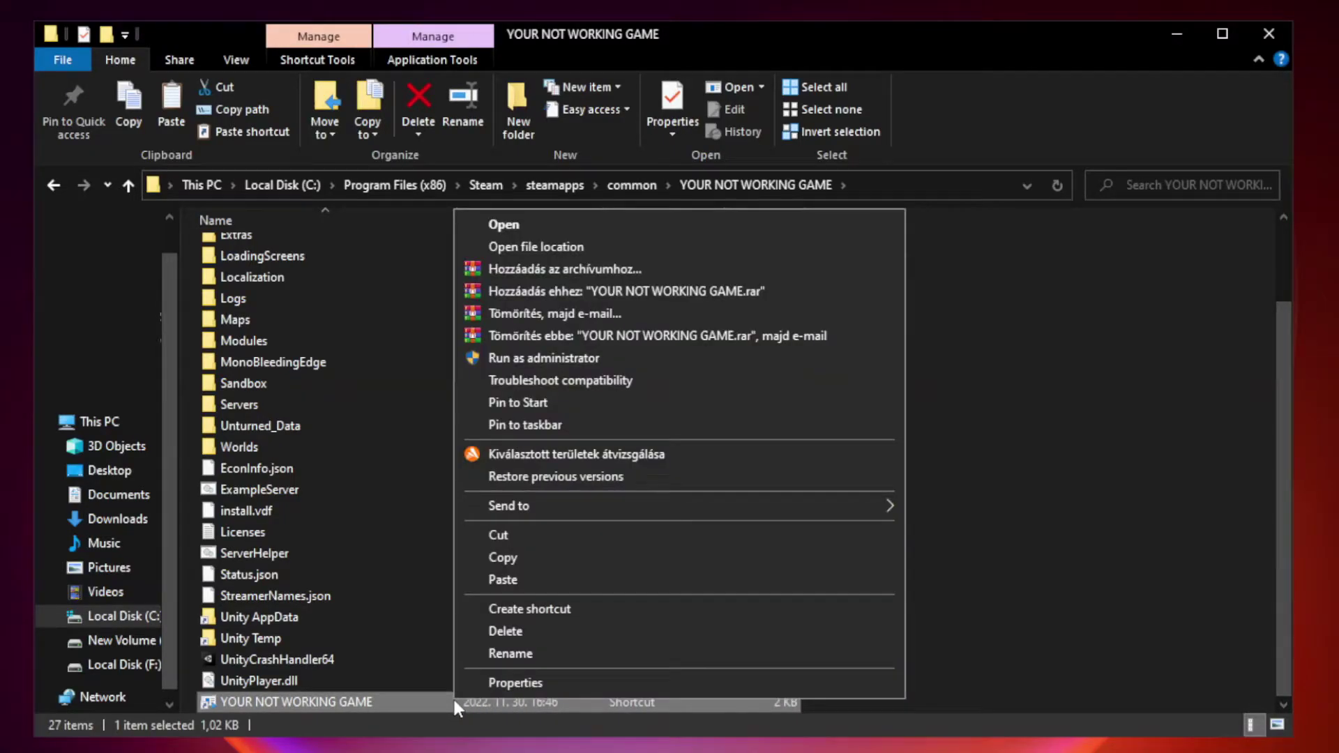
left_click(674, 683)
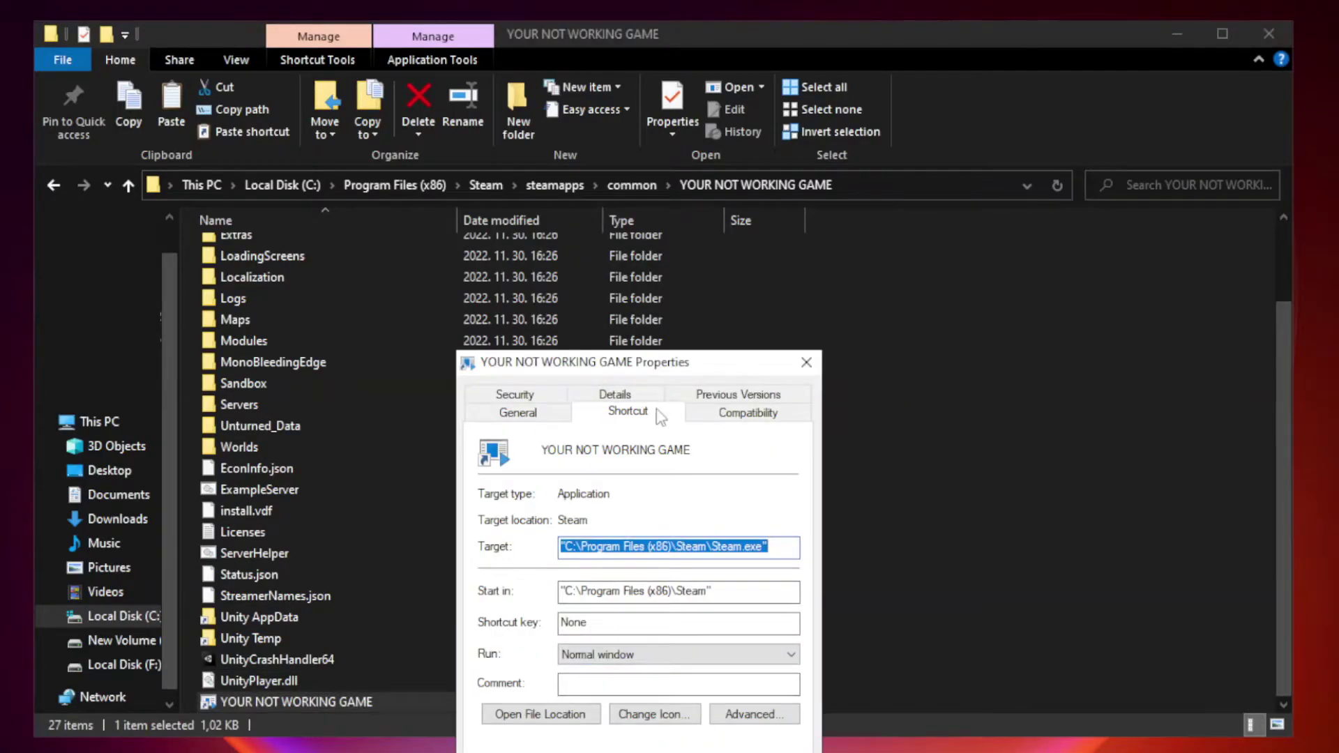
left_click_drag(665, 368, 665, 155)
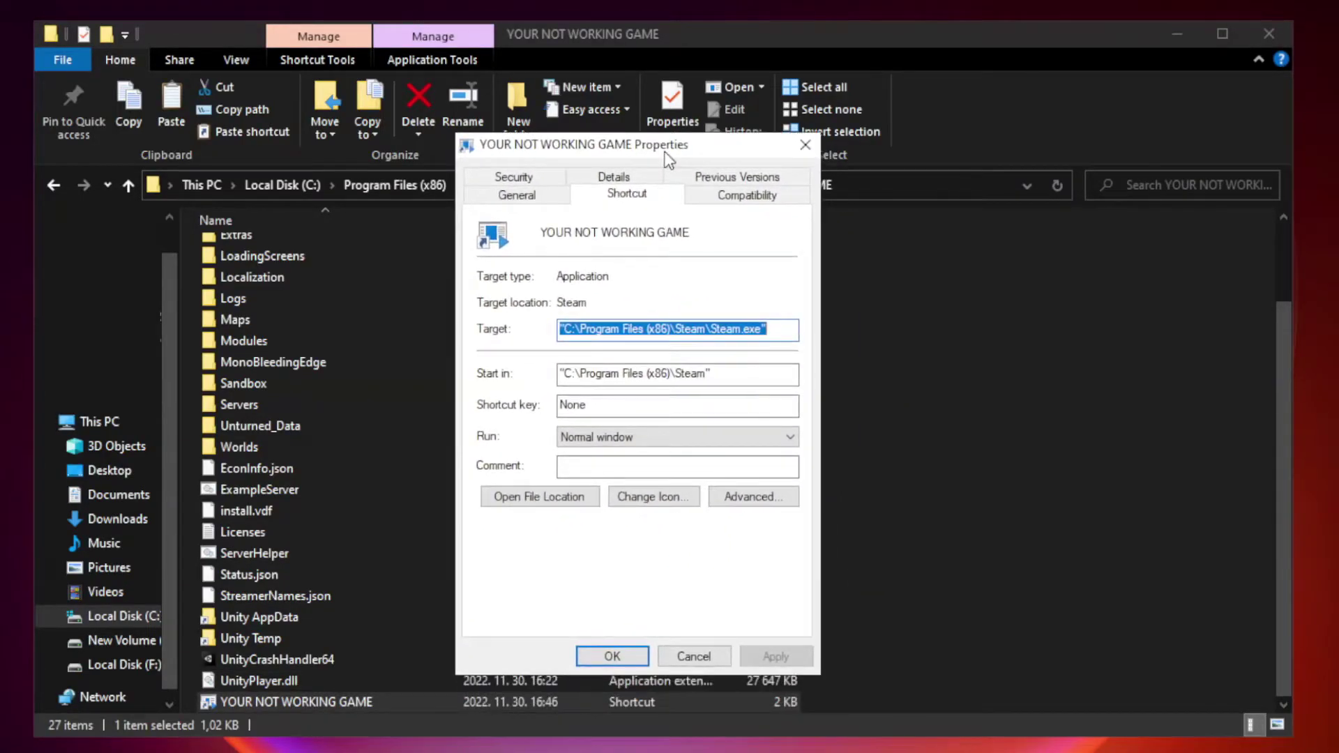
Set the shortcut to Windows 8 compatibility, run as administrator, with fullscreen optimizations disabled.
left_click(744, 202)
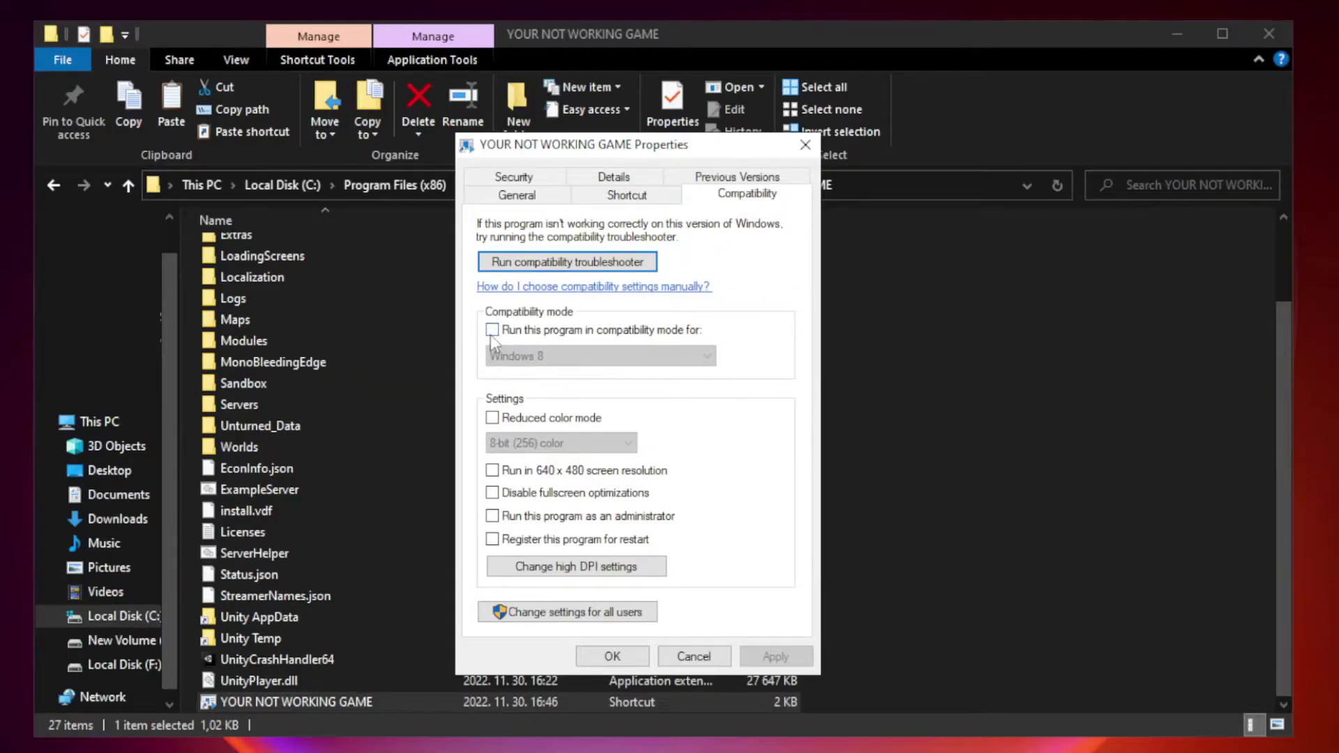
left_click(537, 337)
left_click(598, 356)
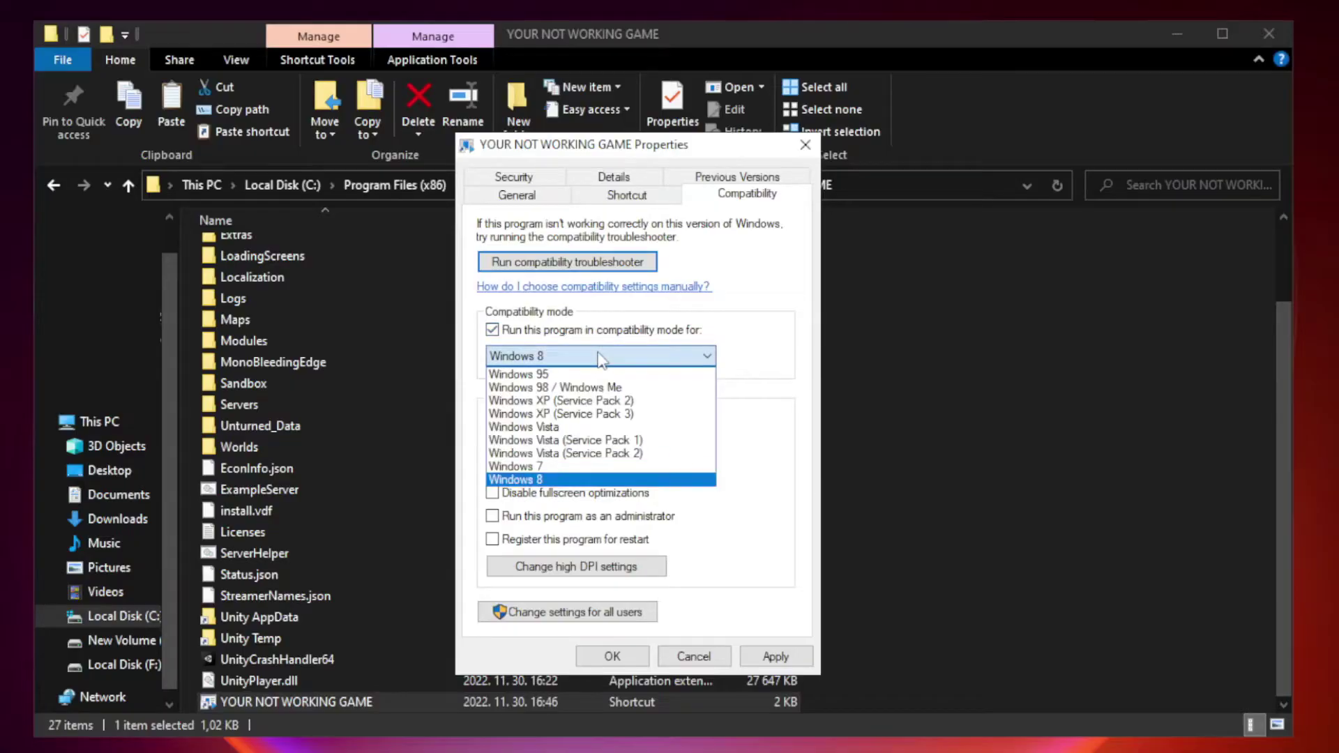
left_click(567, 480)
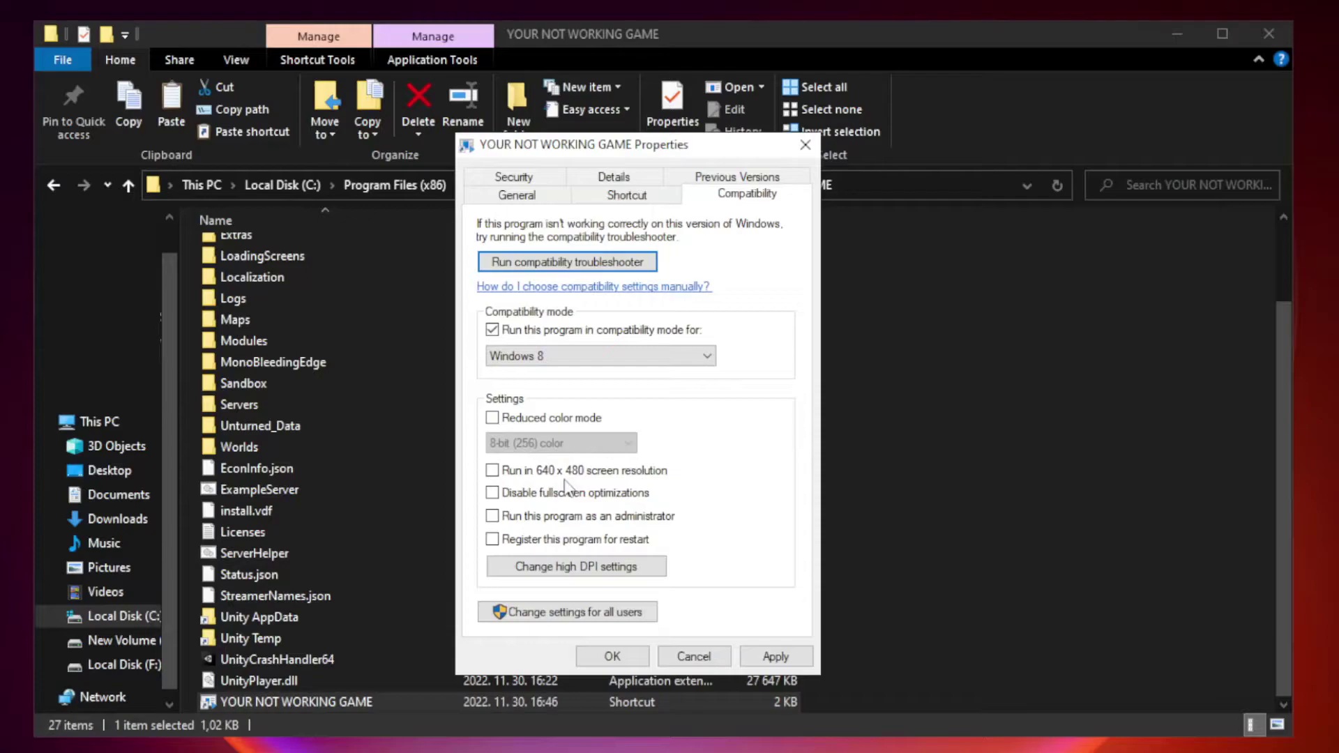
left_click(525, 497)
left_click(526, 520)
left_click(780, 658)
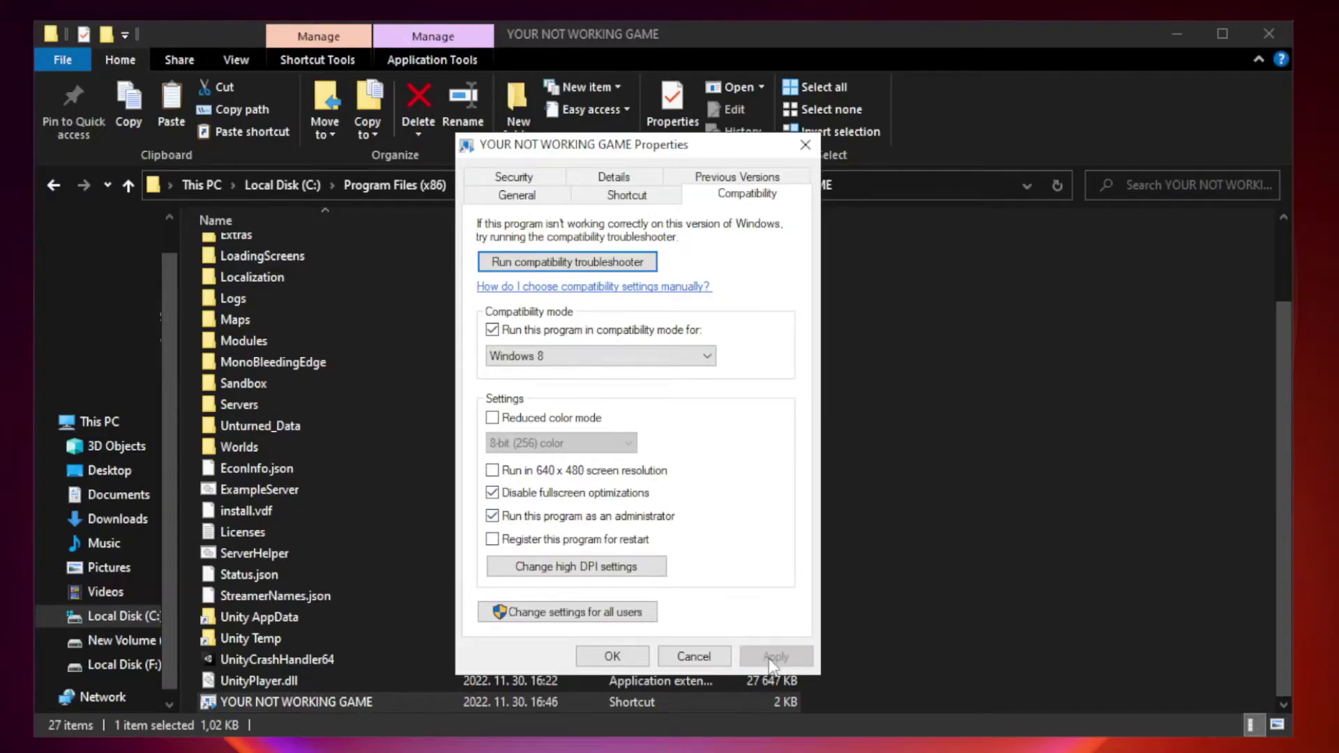
left_click(612, 657)
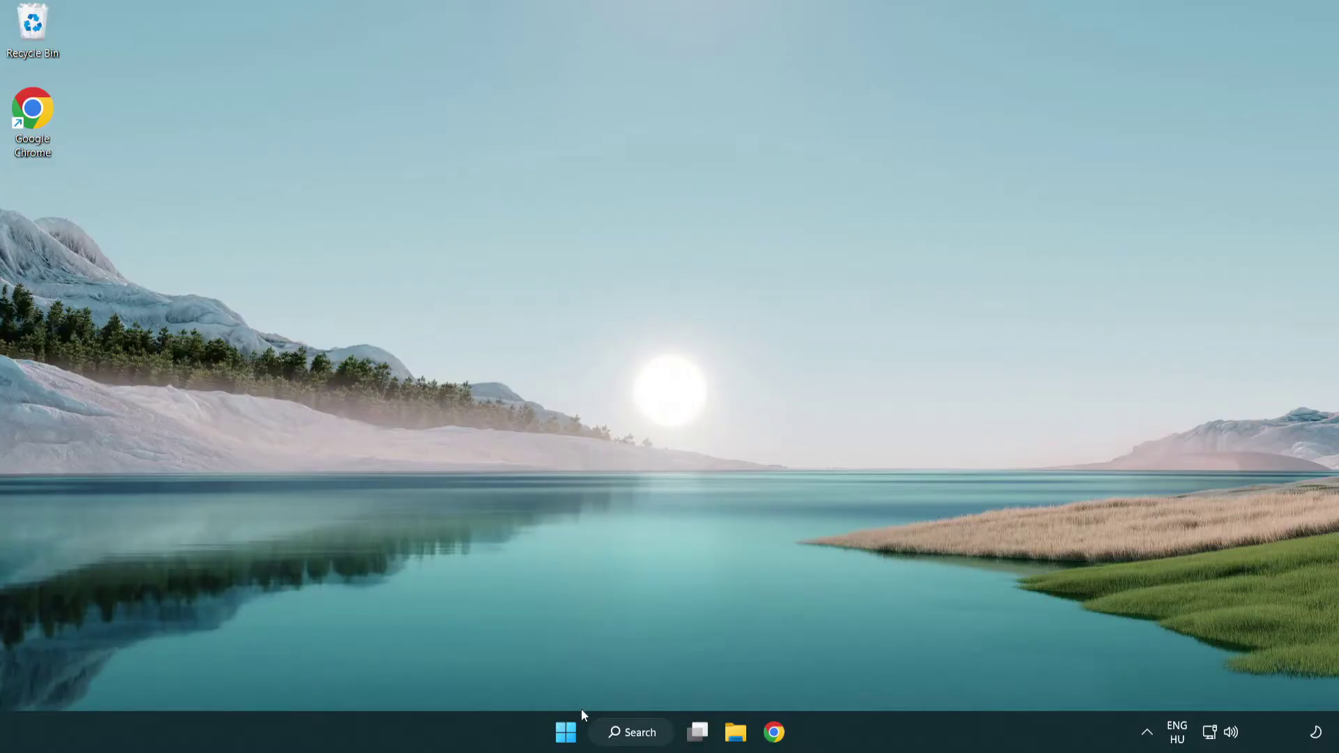
Launch Task Manager from the Start button's power-user menu.
right_click(567, 737)
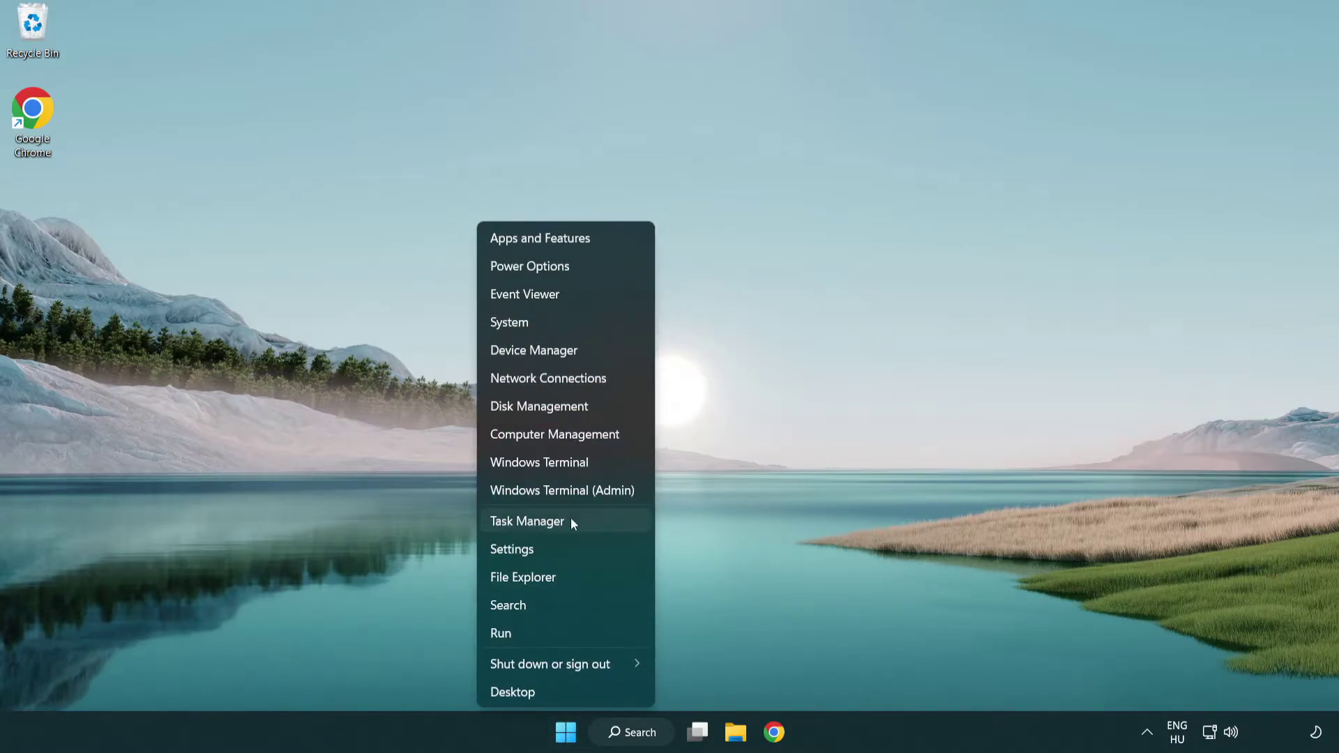
left_click(591, 528)
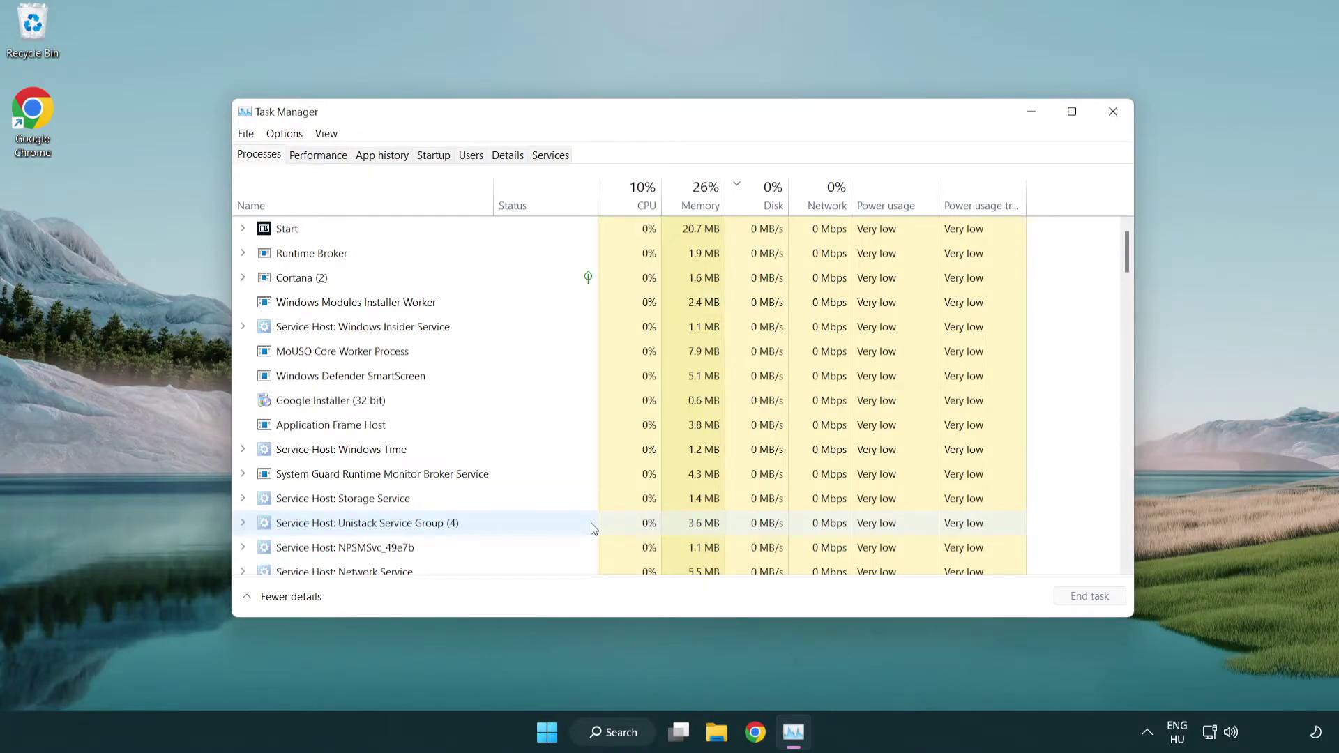
Disable Terminal, Phone Link, Cortana and Windows Security notification at startup, then close Task Manager.
left_click(437, 157)
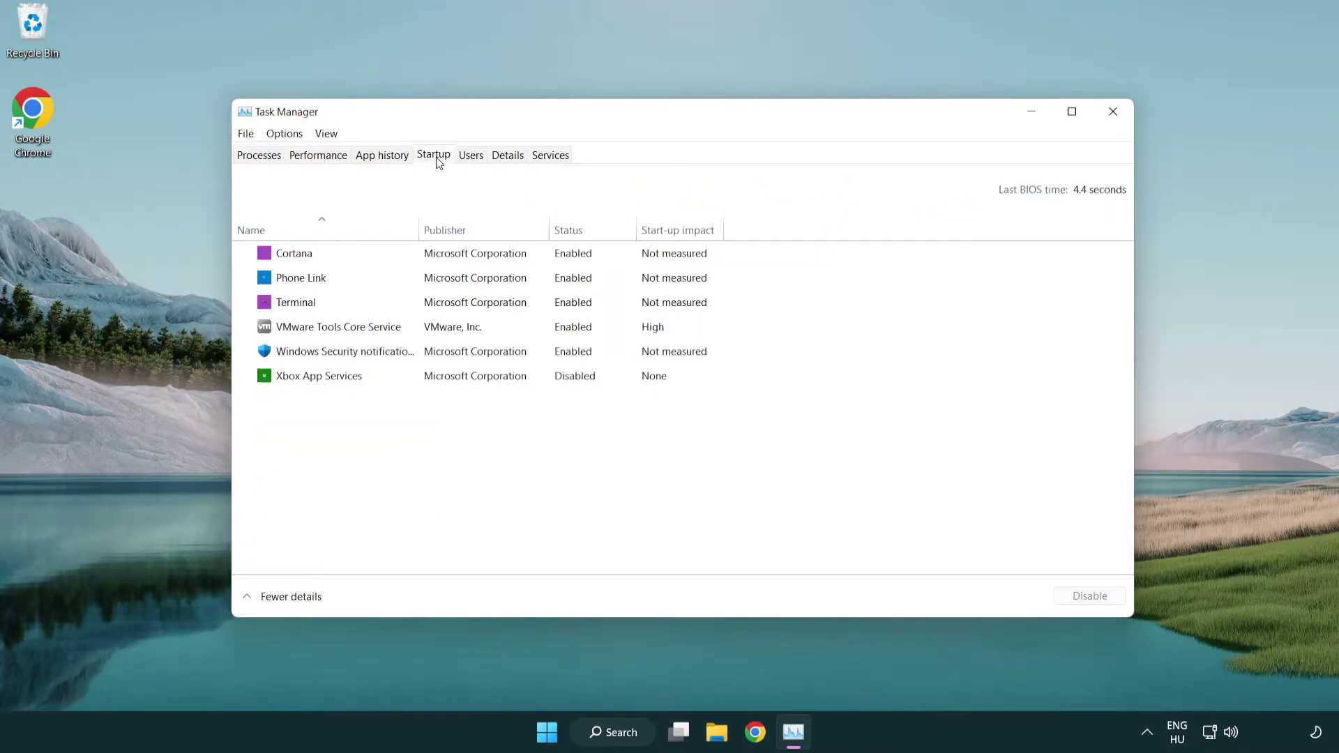
left_click(438, 305)
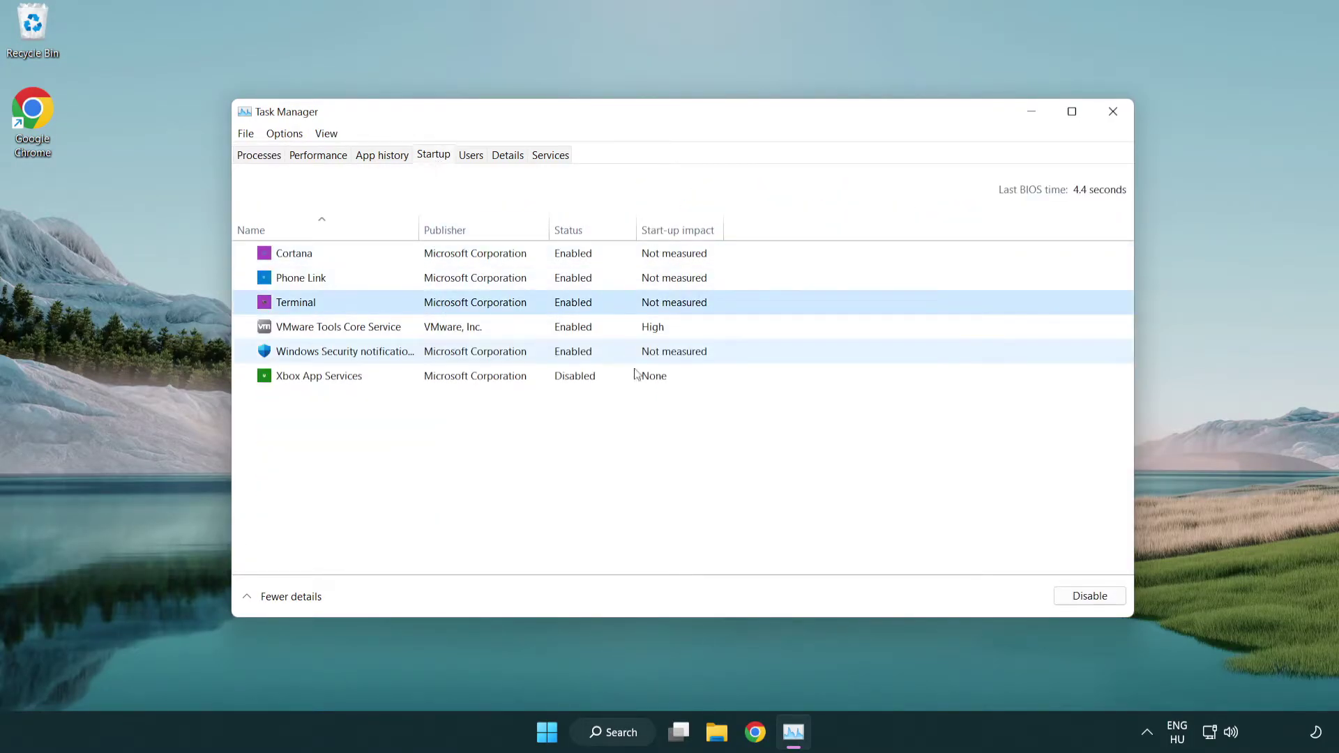
left_click(1066, 596)
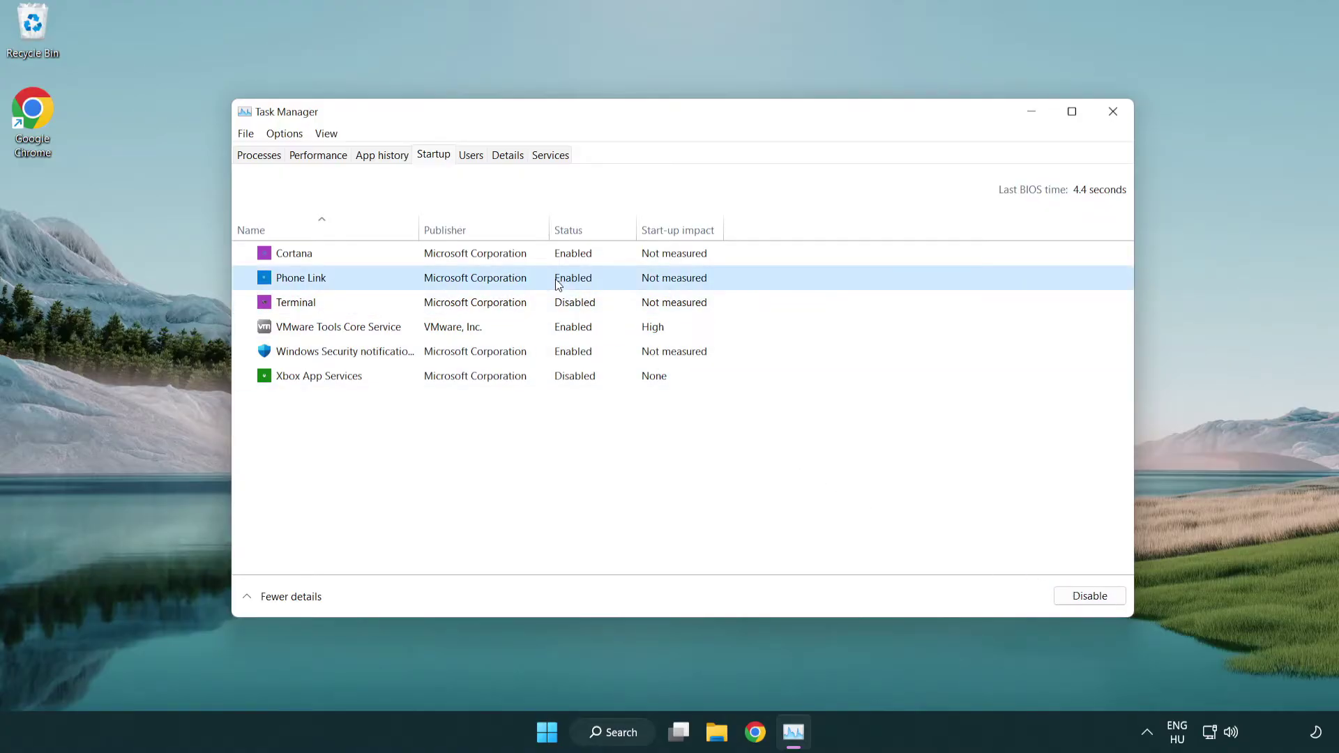
left_click(1087, 597)
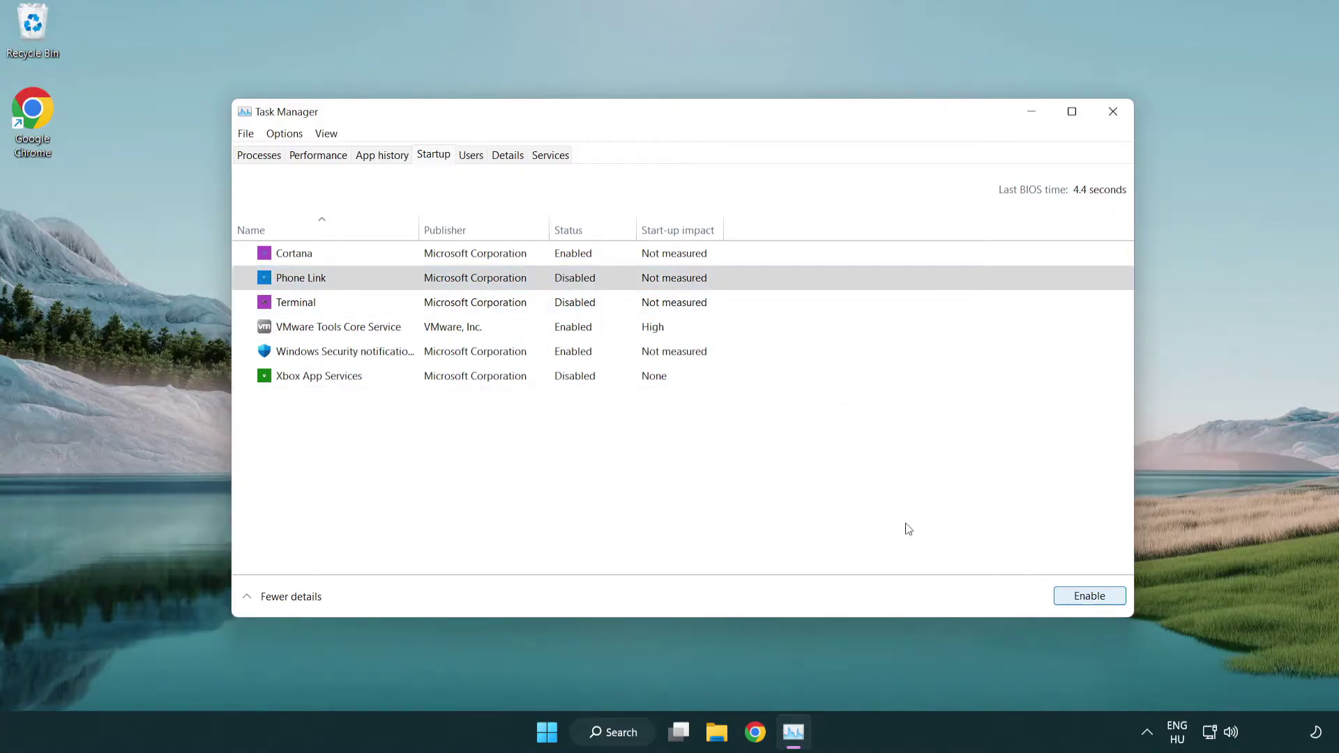
left_click(478, 261)
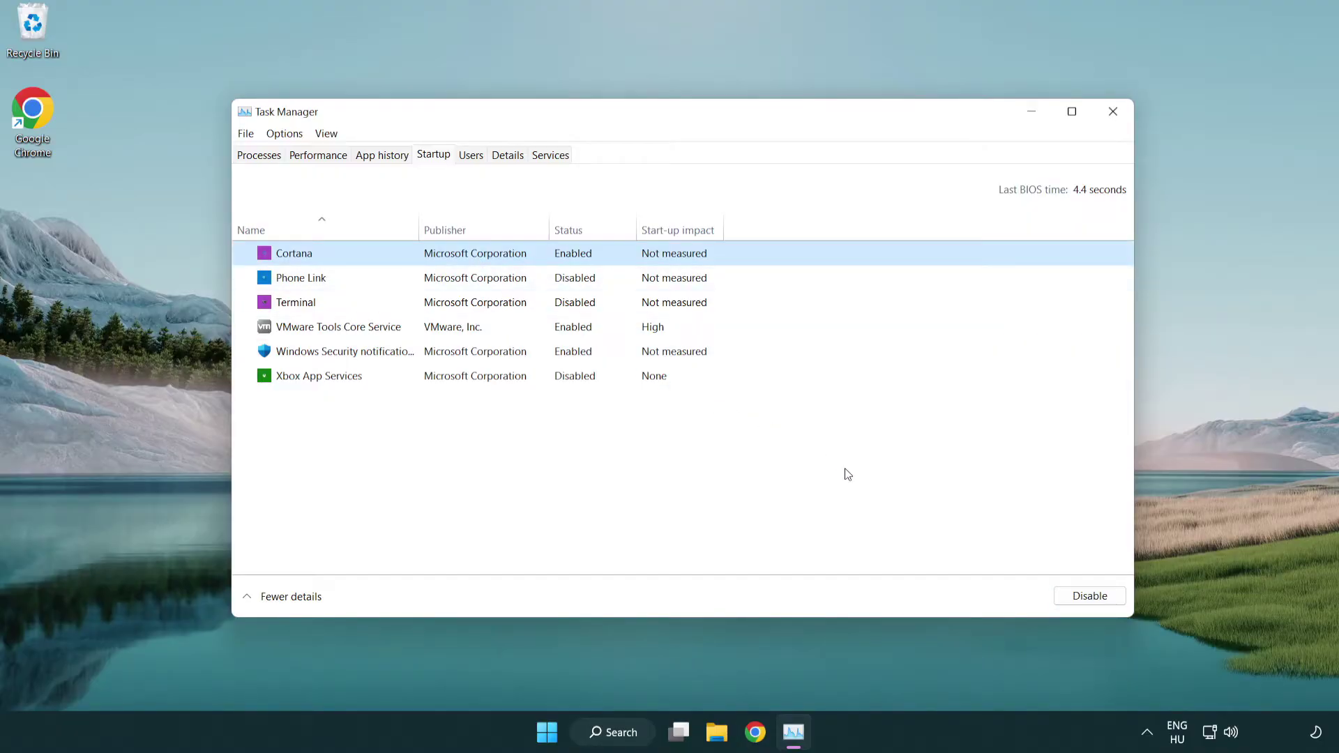
left_click(1081, 596)
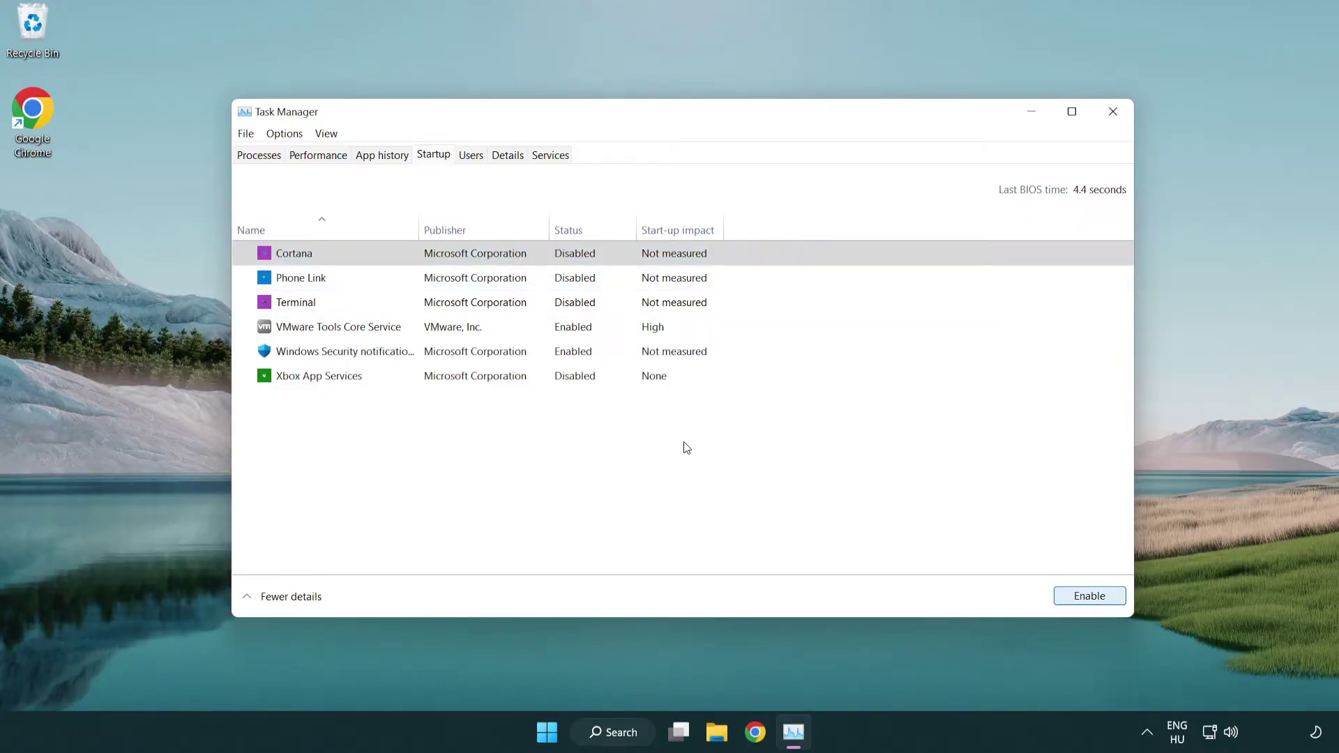
left_click(637, 358)
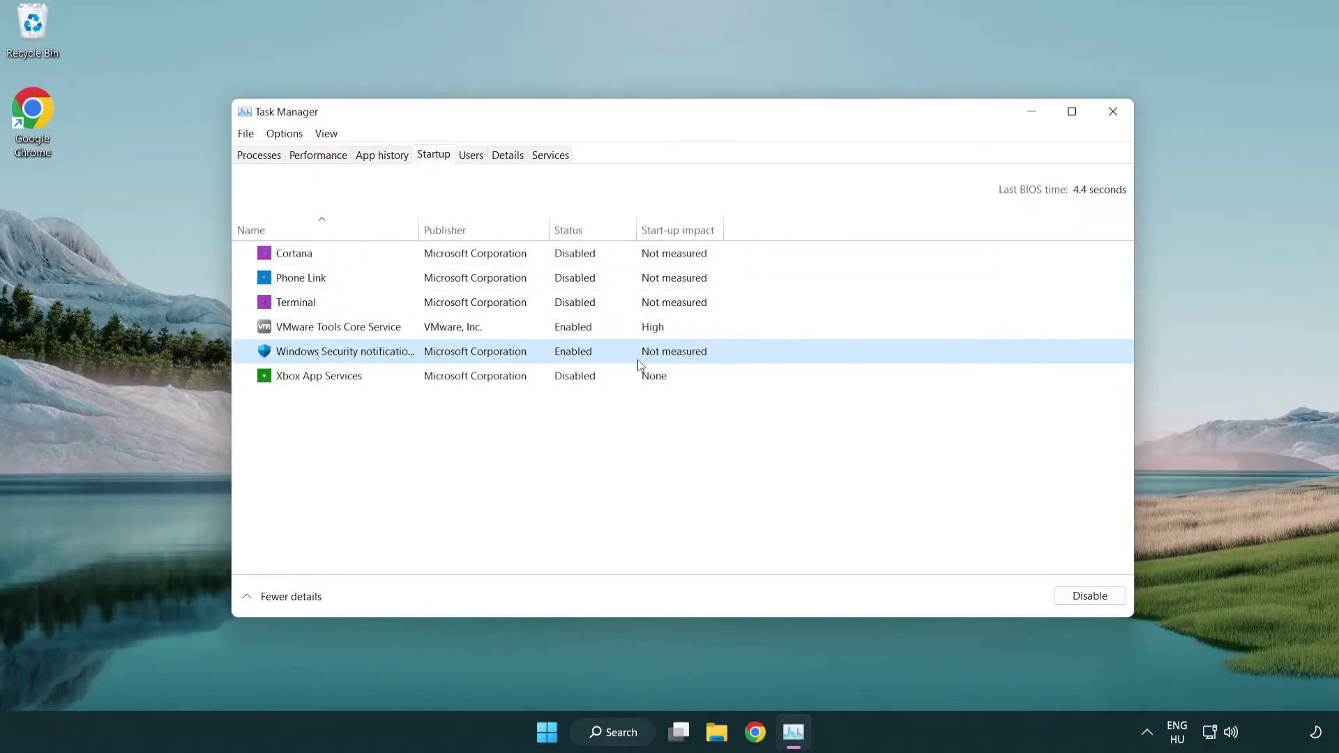
left_click(1083, 598)
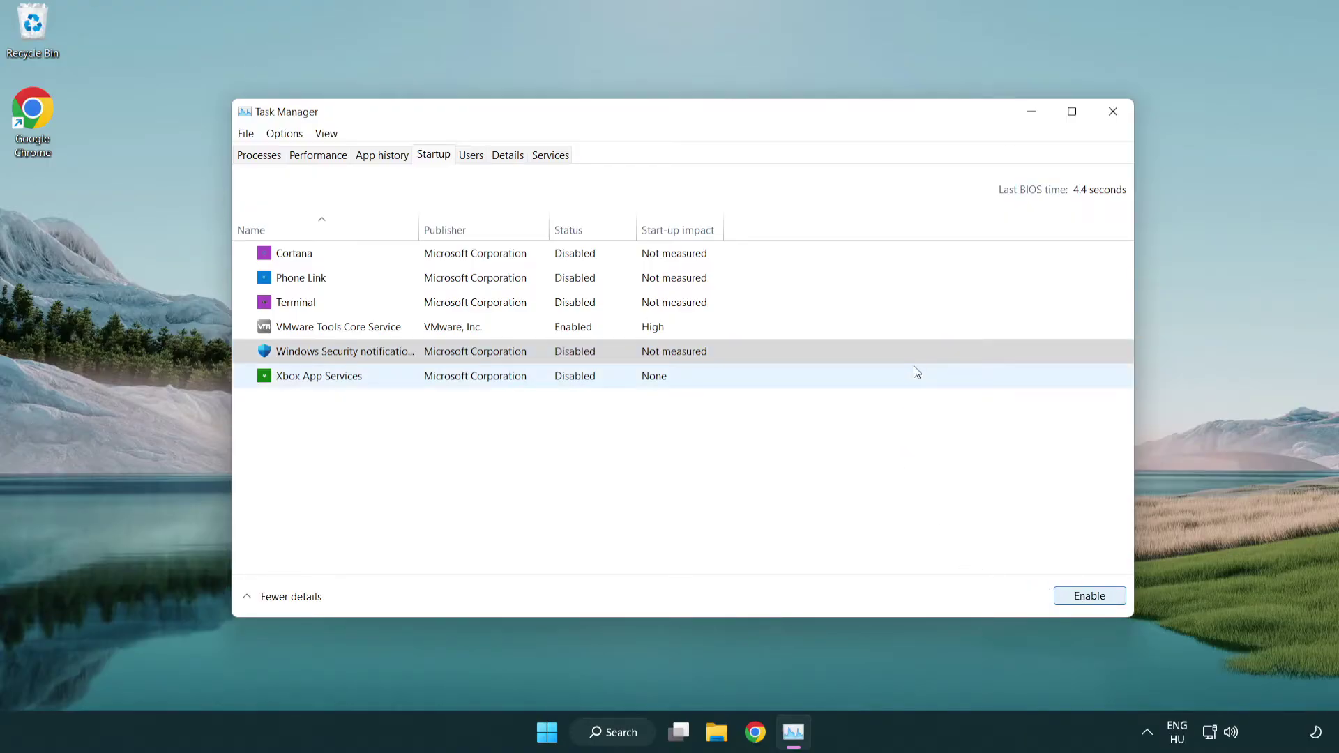
left_click(1116, 120)
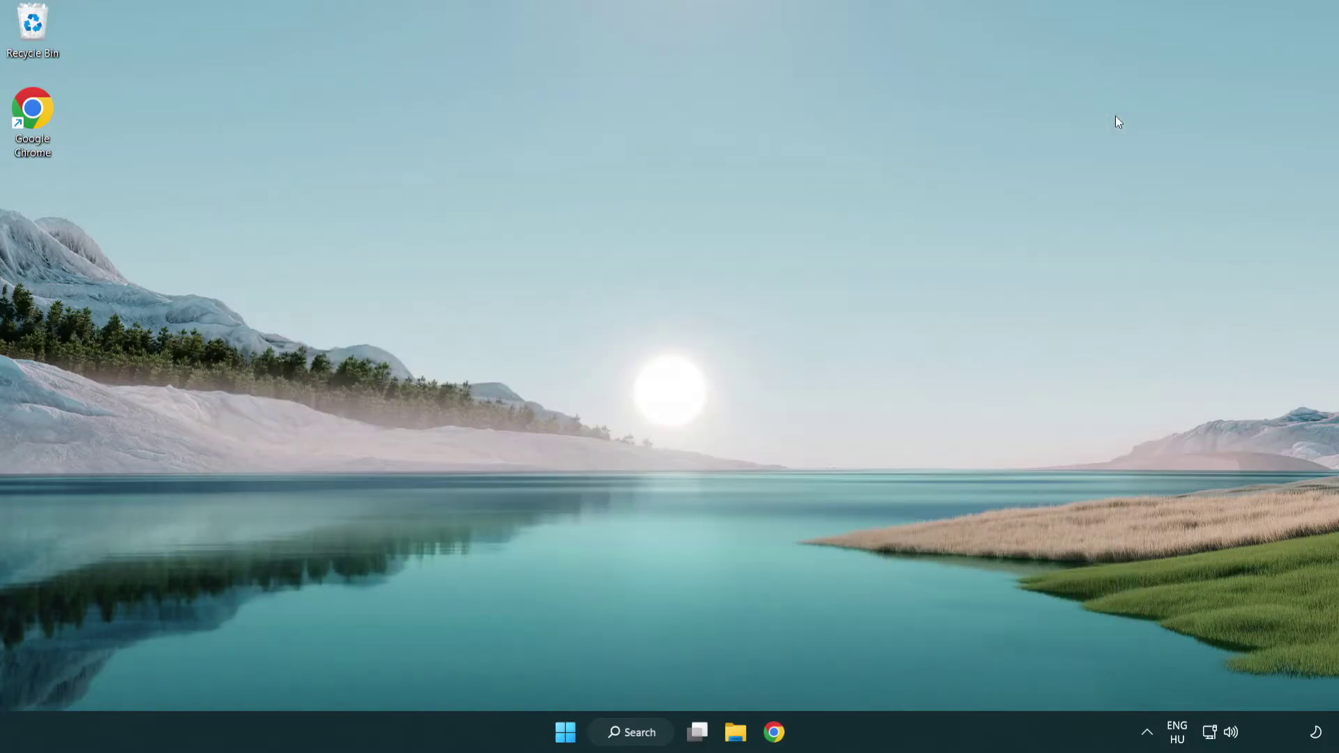
Download dxwebsetup.exe from the DirectX End-User Runtime Web Installer page in Chrome.
left_click(774, 732)
scroll(554, 587, "up", 1)
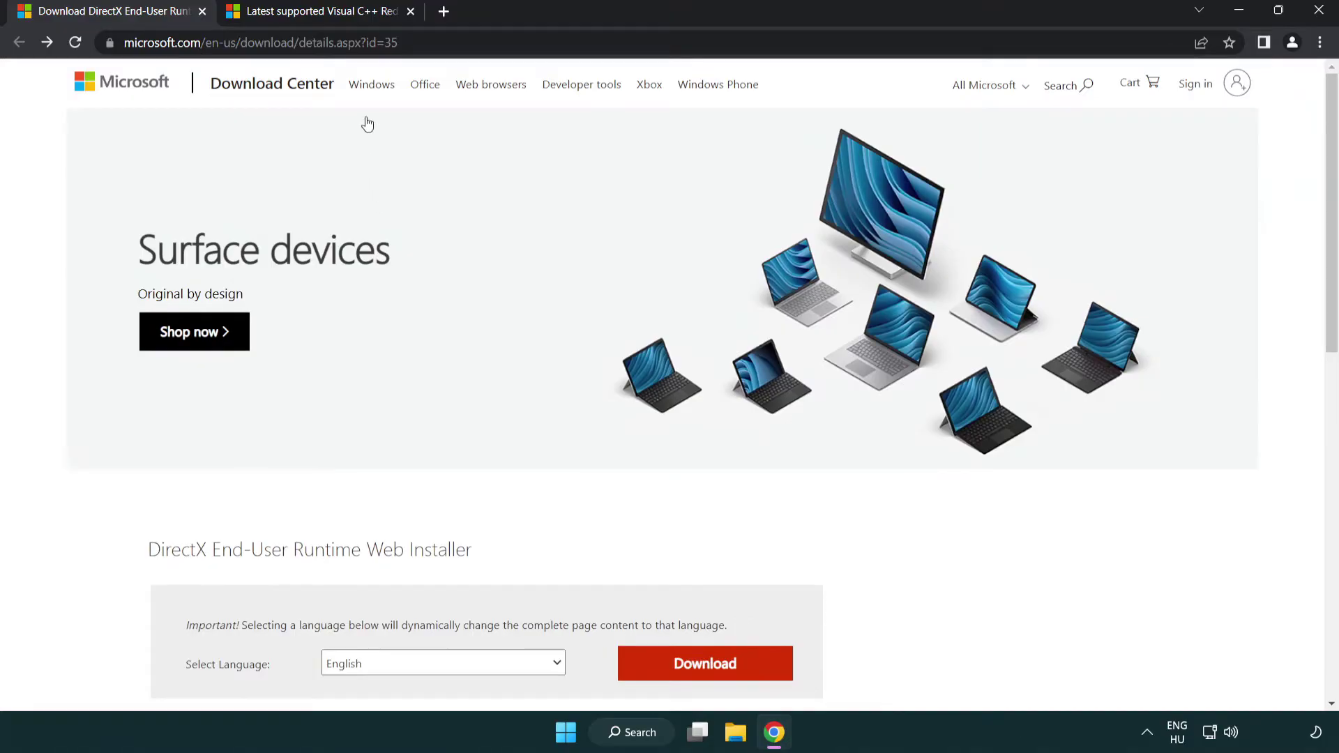
left_click(578, 48)
left_click(578, 48)
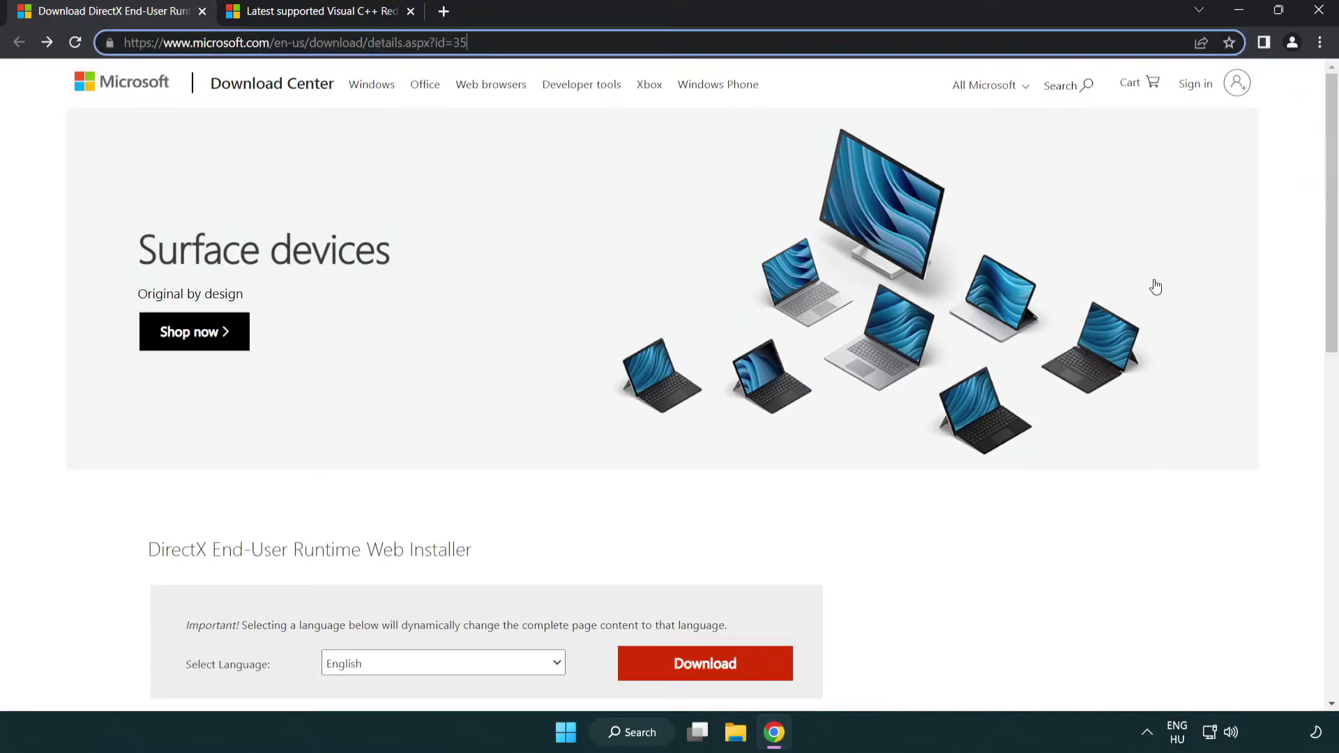
left_click(1283, 304)
left_click_drag(1329, 304, 1328, 388)
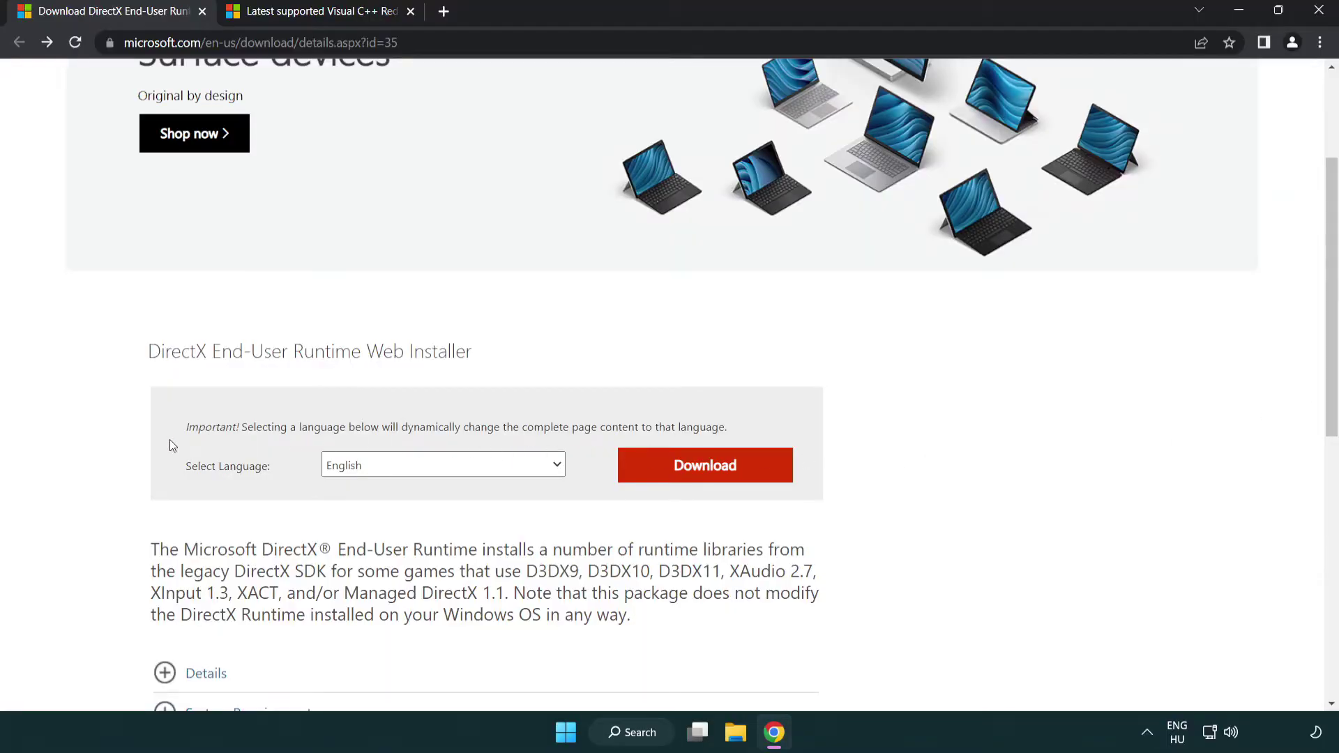
left_click(711, 479)
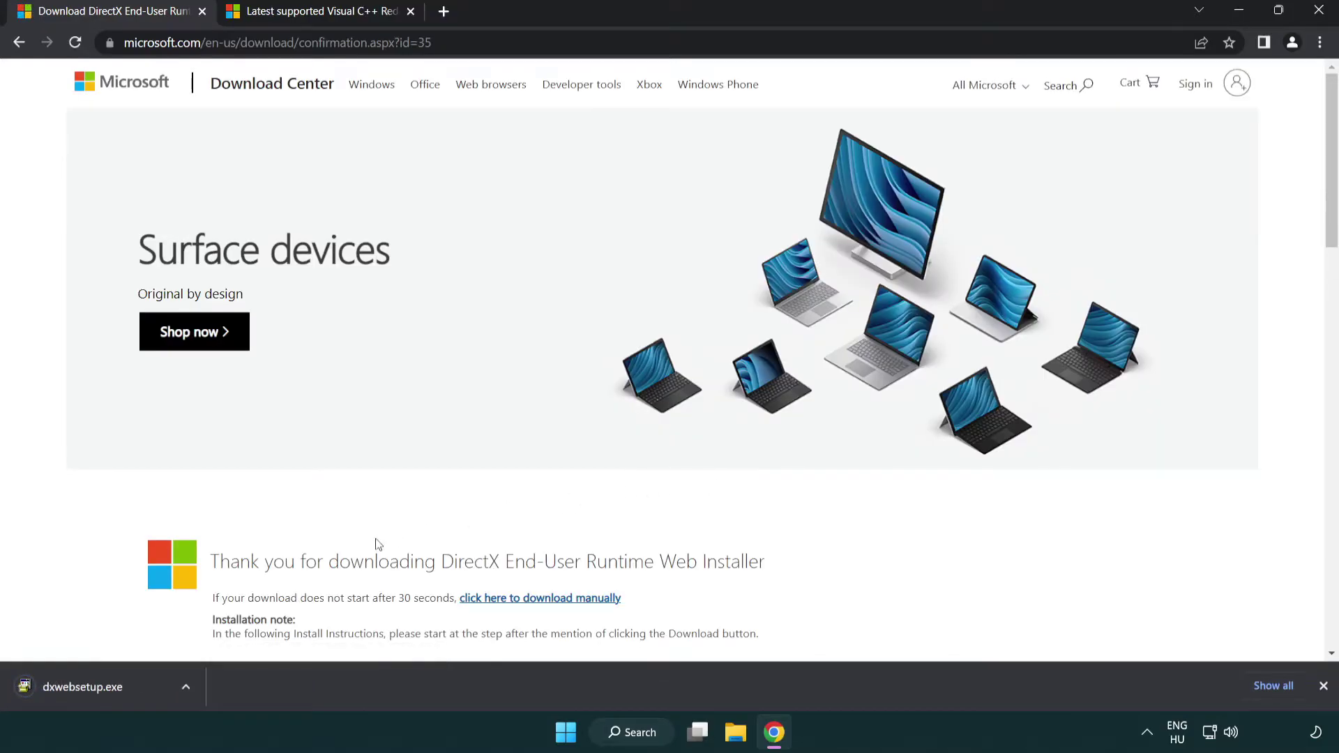
Run dxwebsetup.exe, accept the licence, skip the Bing Bar, and finish DirectX setup.
left_click(86, 689)
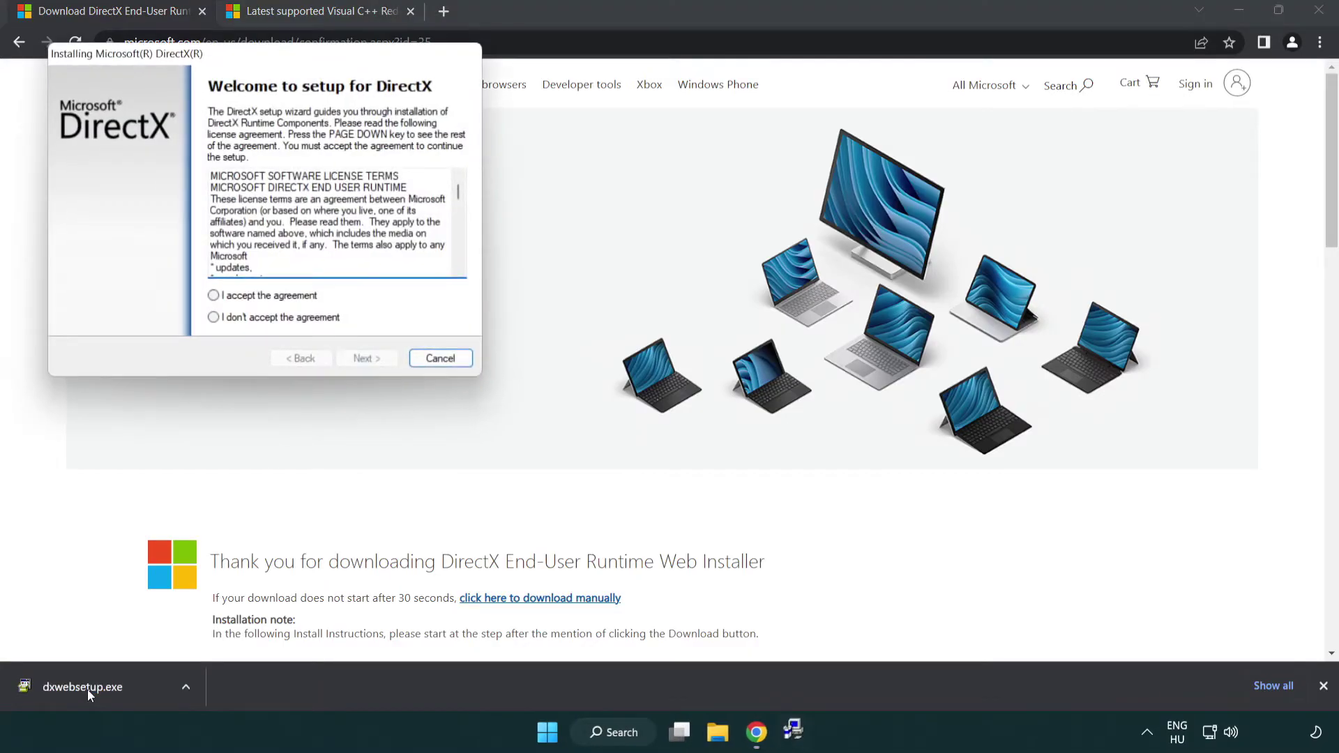
left_click_drag(200, 60, 589, 210)
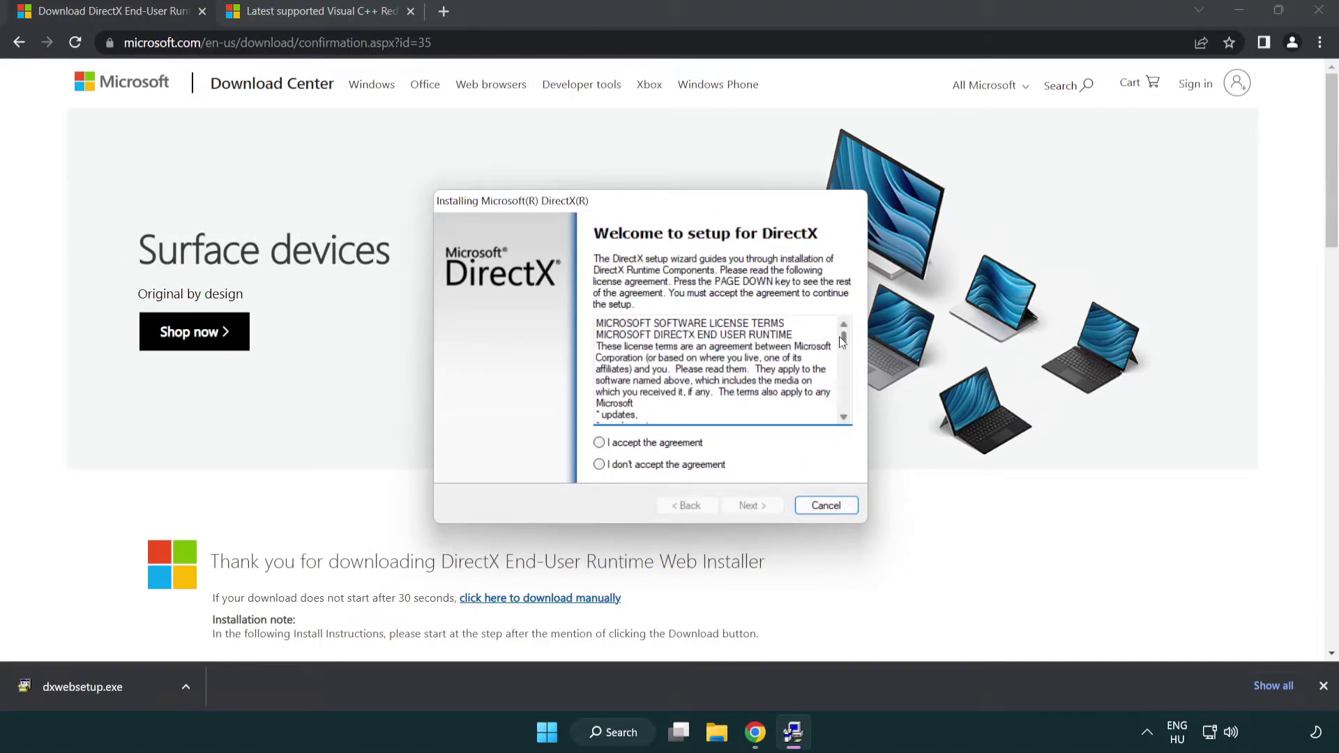
left_click_drag(845, 346, 844, 404)
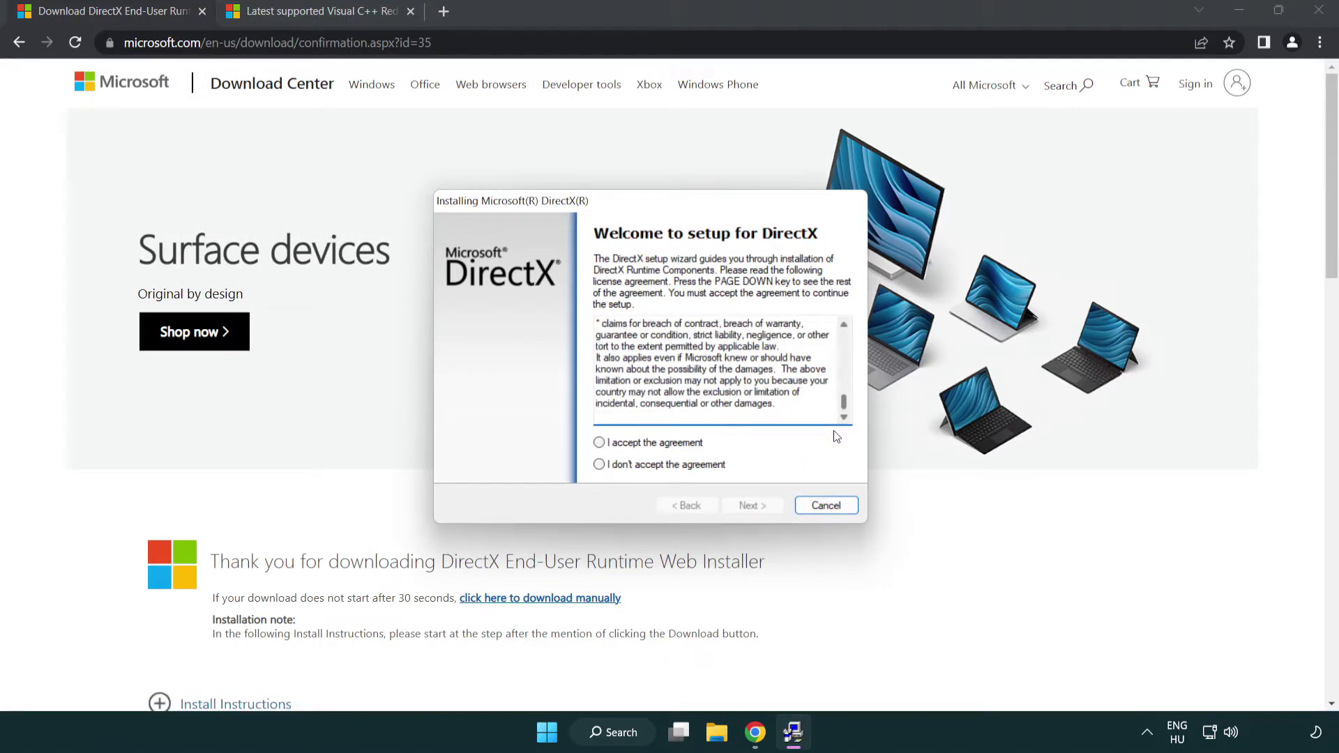
left_click(599, 445)
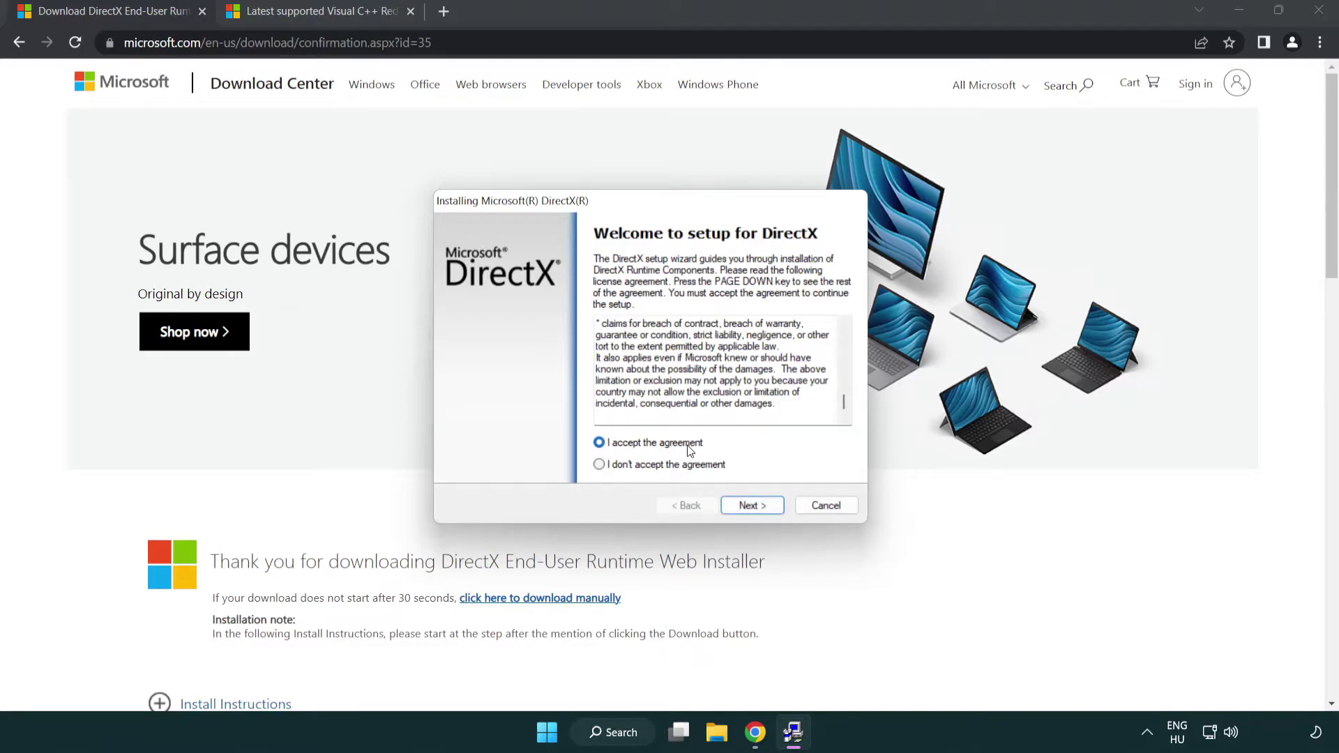
left_click(753, 507)
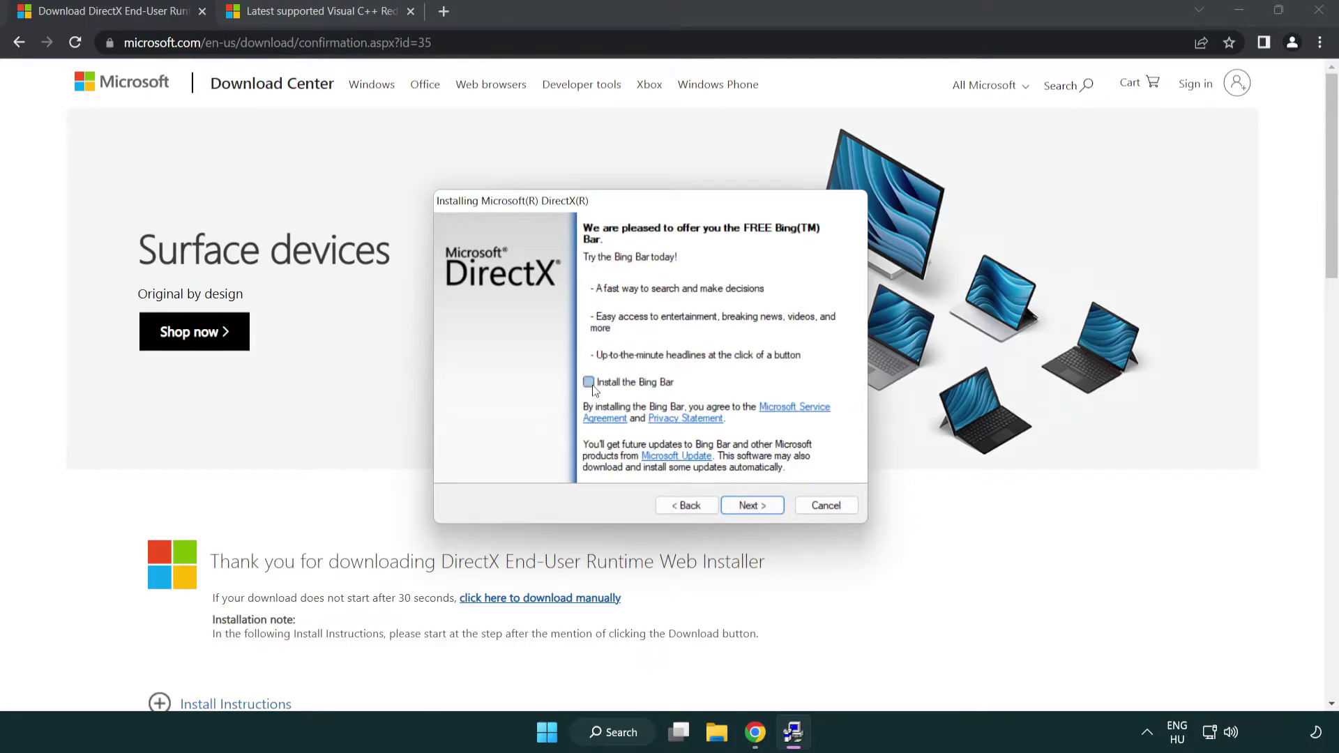
left_click(753, 507)
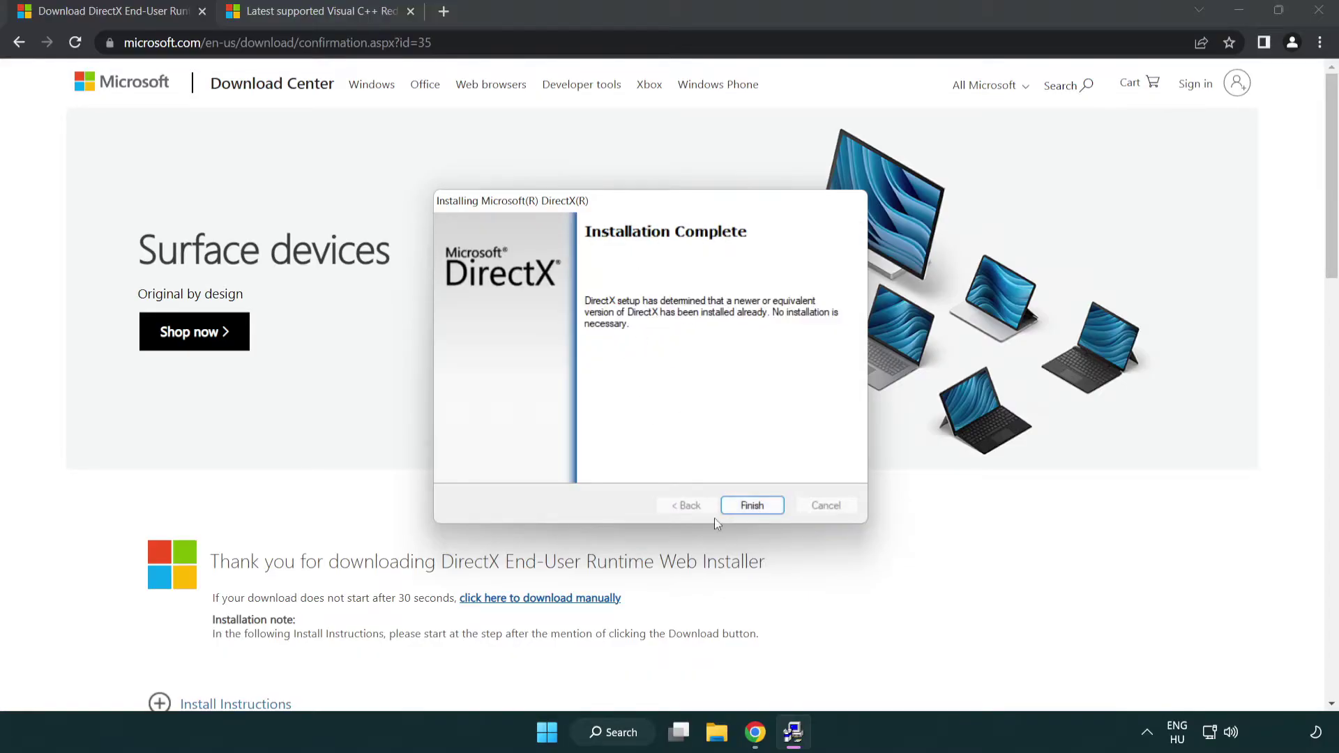
left_click(752, 506)
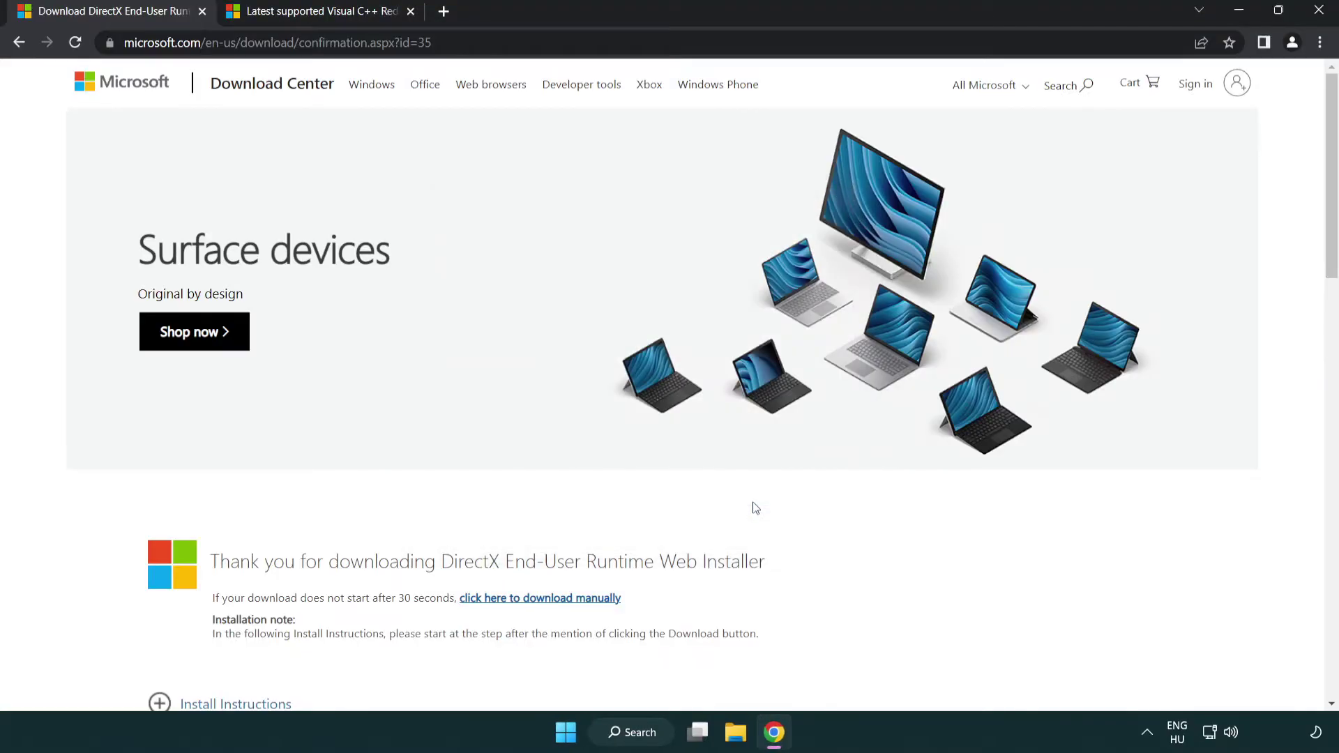
Download the ARM64, x86 and x64 Visual C++ 2015–2022 redistributables and run VC_redist.arm64.exe.
left_click(203, 12)
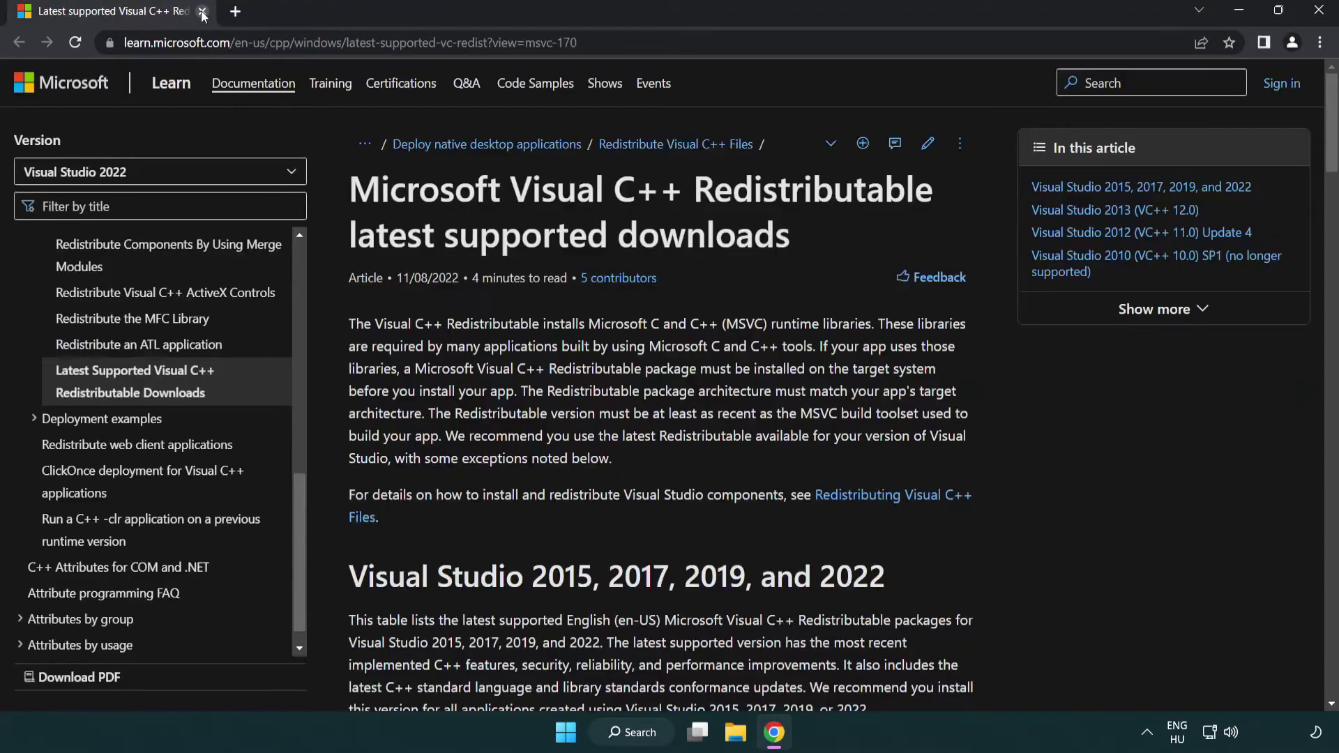
left_click(588, 42)
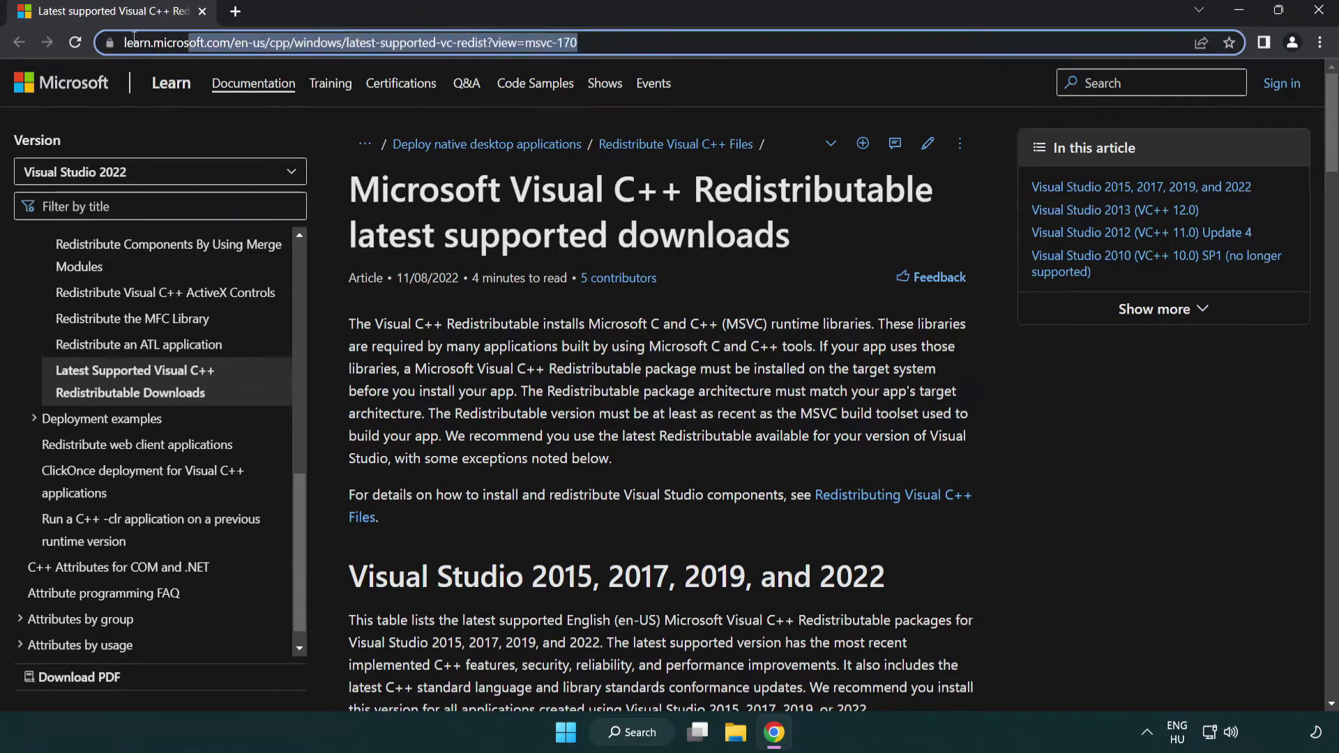
left_click(688, 229)
scroll(689, 229, "down", 6)
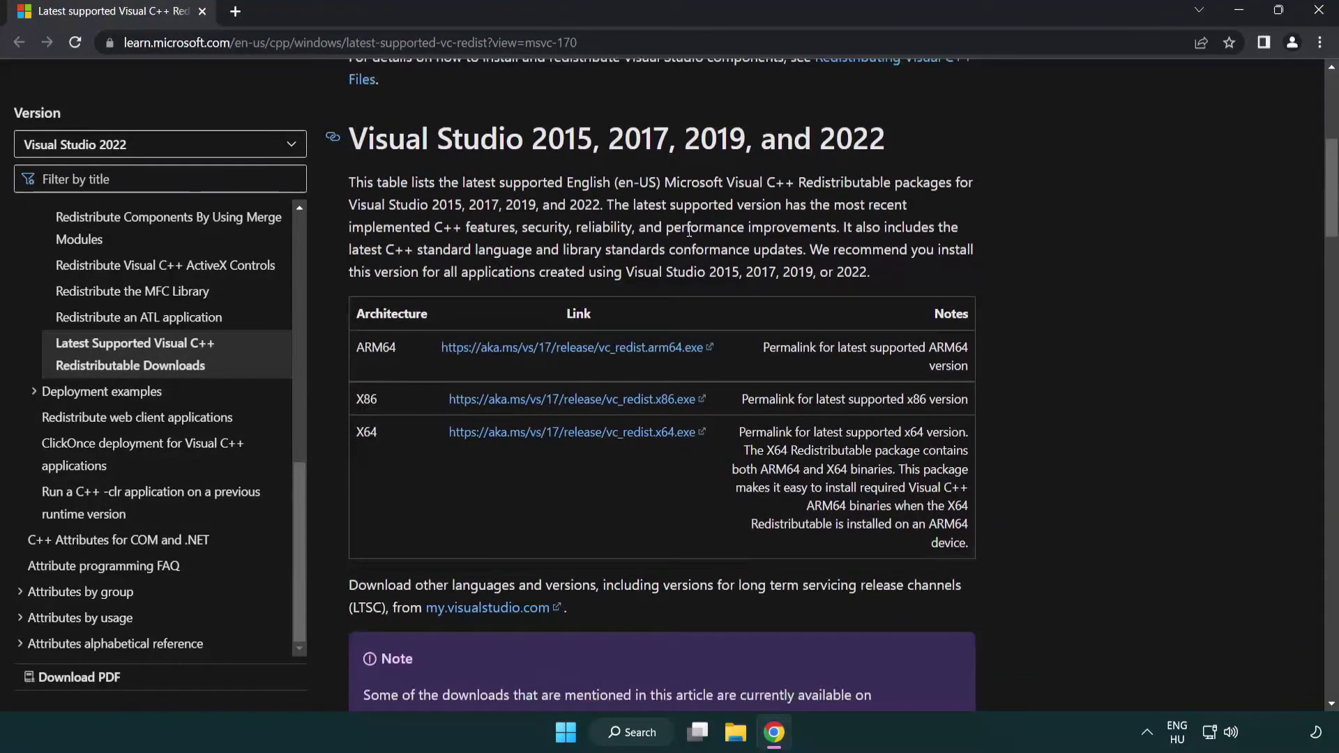
left_click(547, 359)
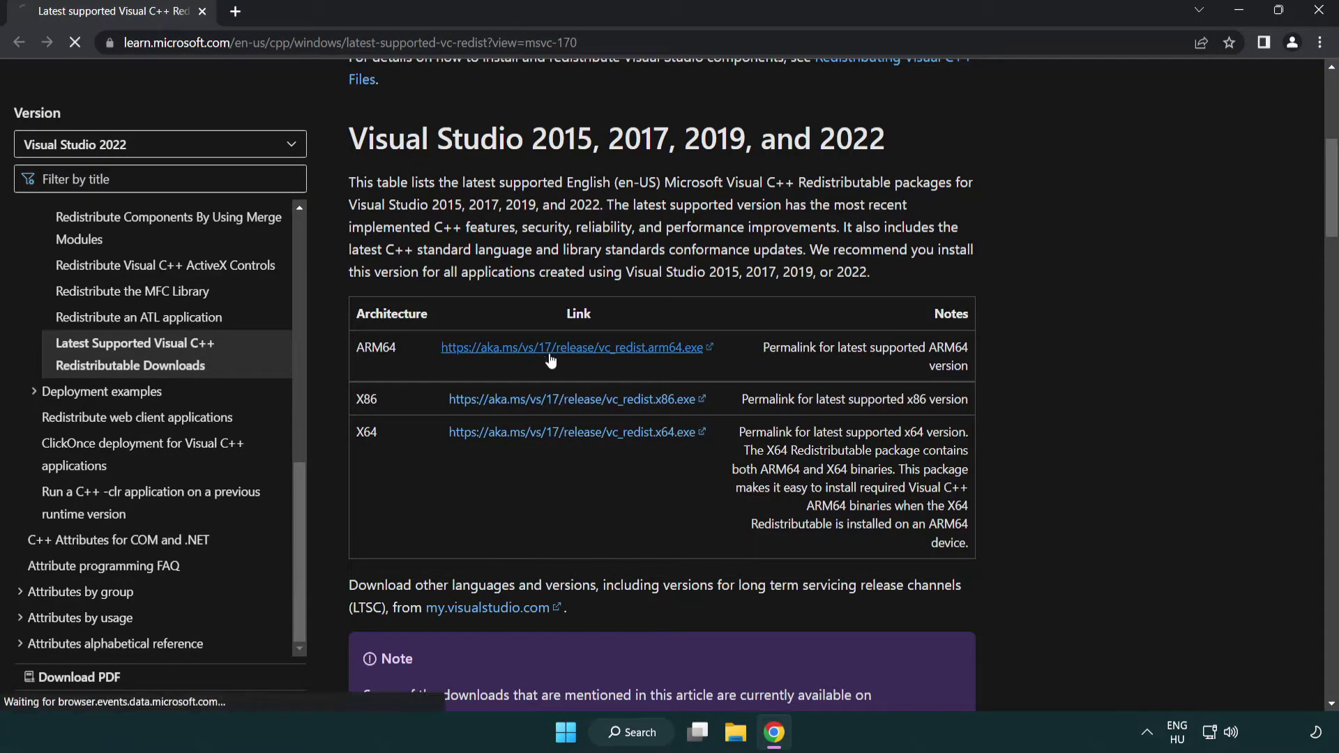
left_click(561, 432)
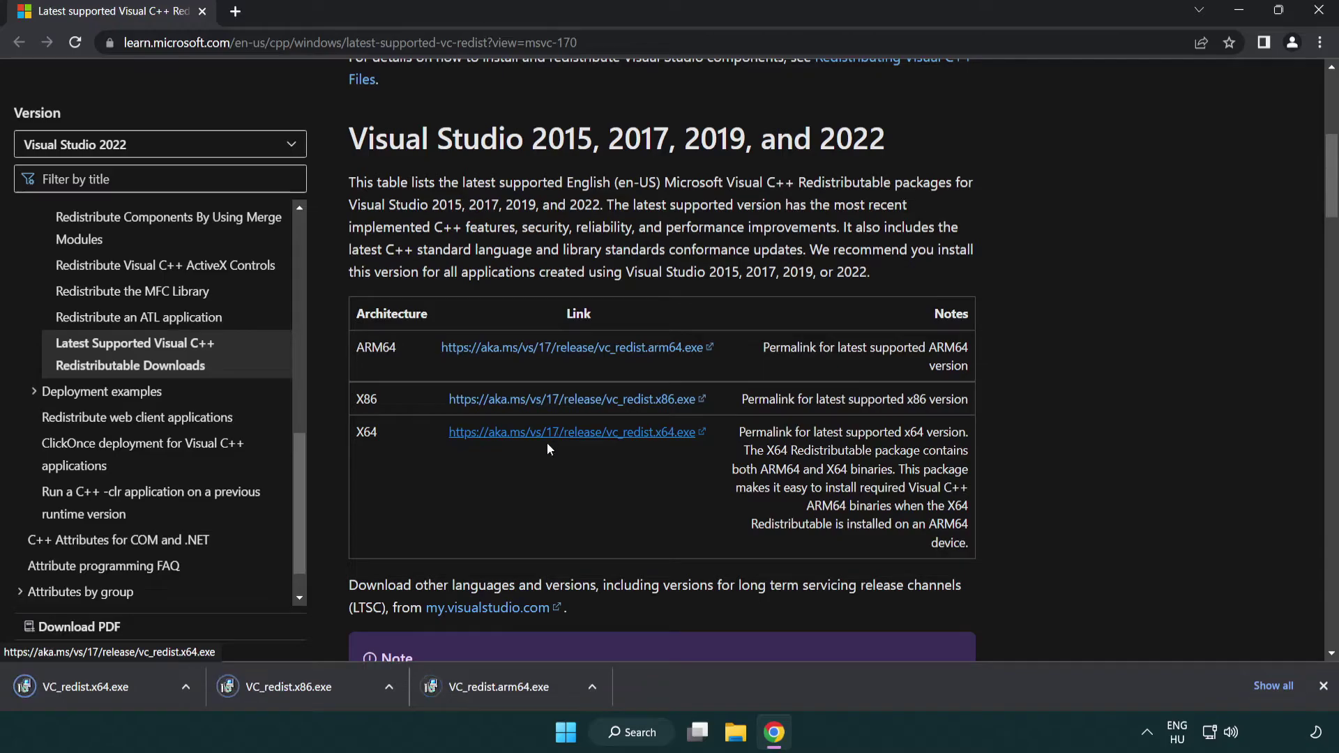
left_click(512, 692)
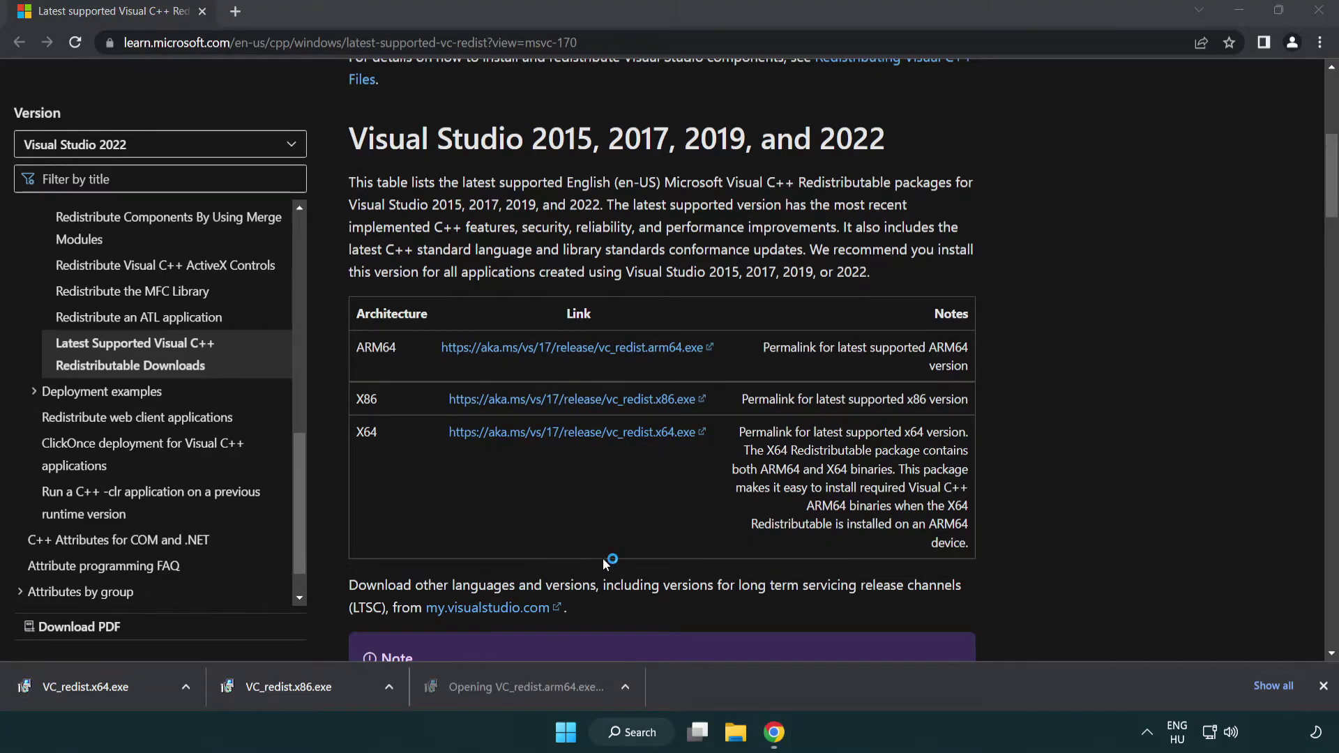
Agree to the licence and attempt the ARM64 install, dismissing its unsupported failure.
left_click_drag(858, 340, 862, 399)
left_click(483, 437)
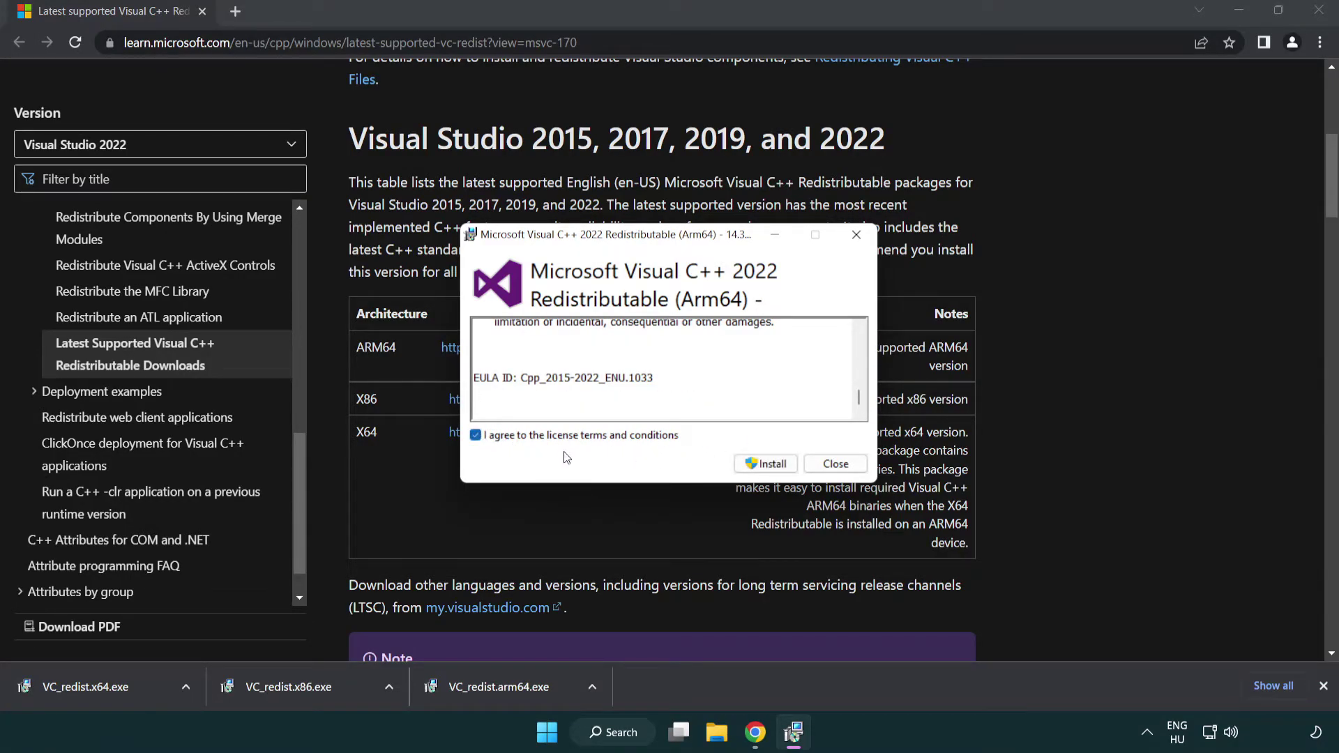
left_click(746, 463)
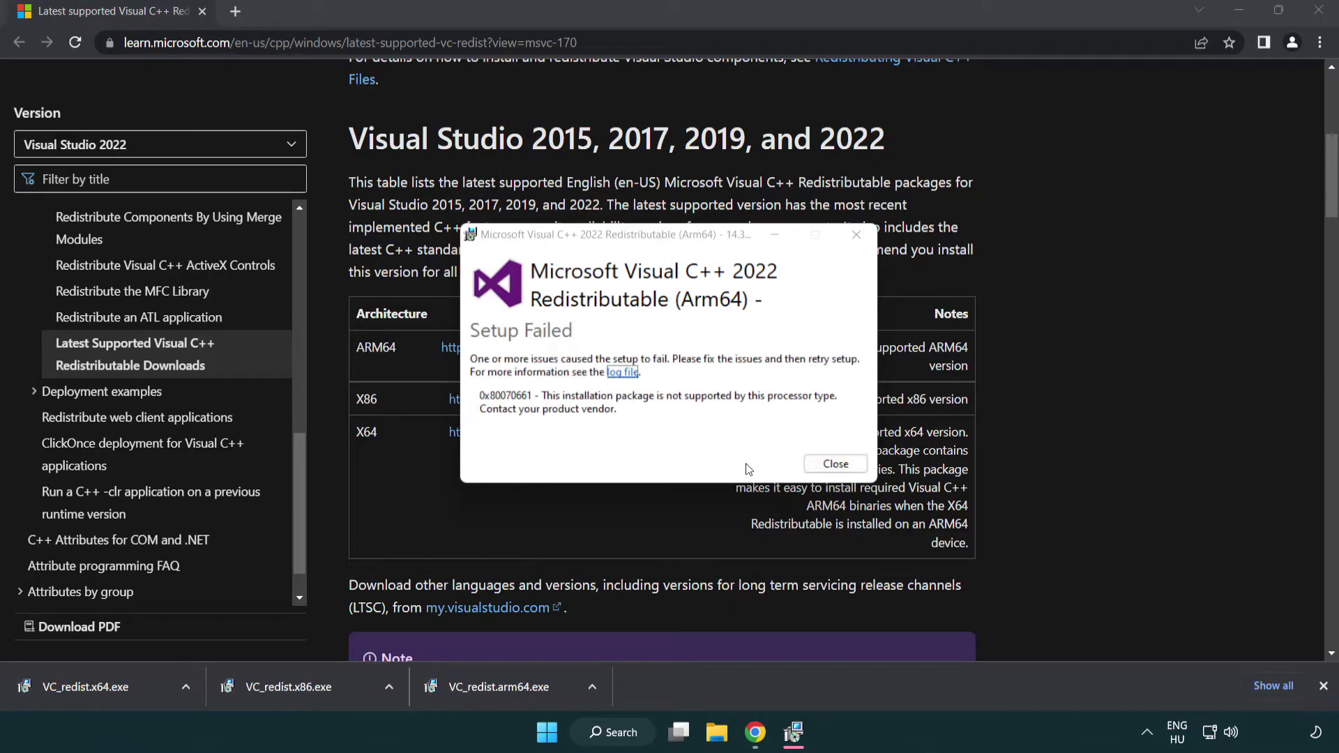
left_click(835, 465)
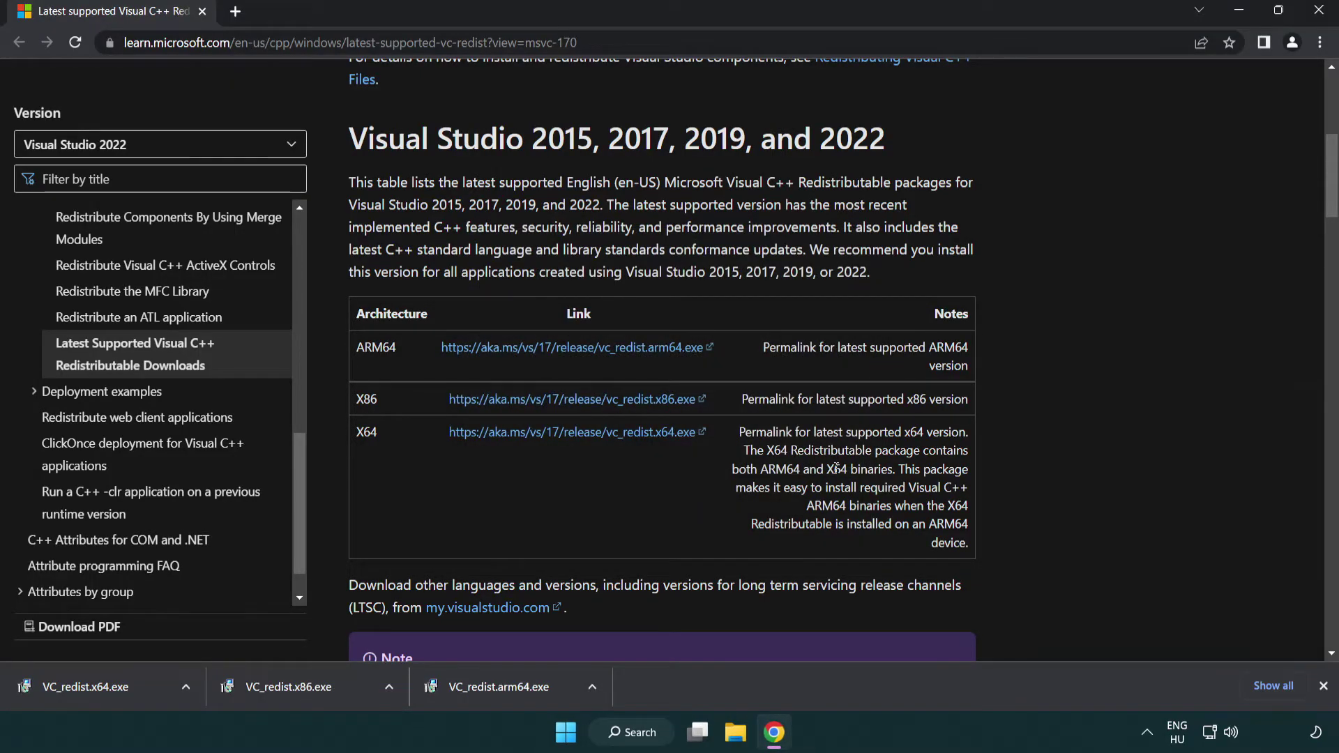
Install VC_redist.x86.exe and VC_redist.x64.exe (14.34.31931), closing each setup without restarting.
left_click(299, 695)
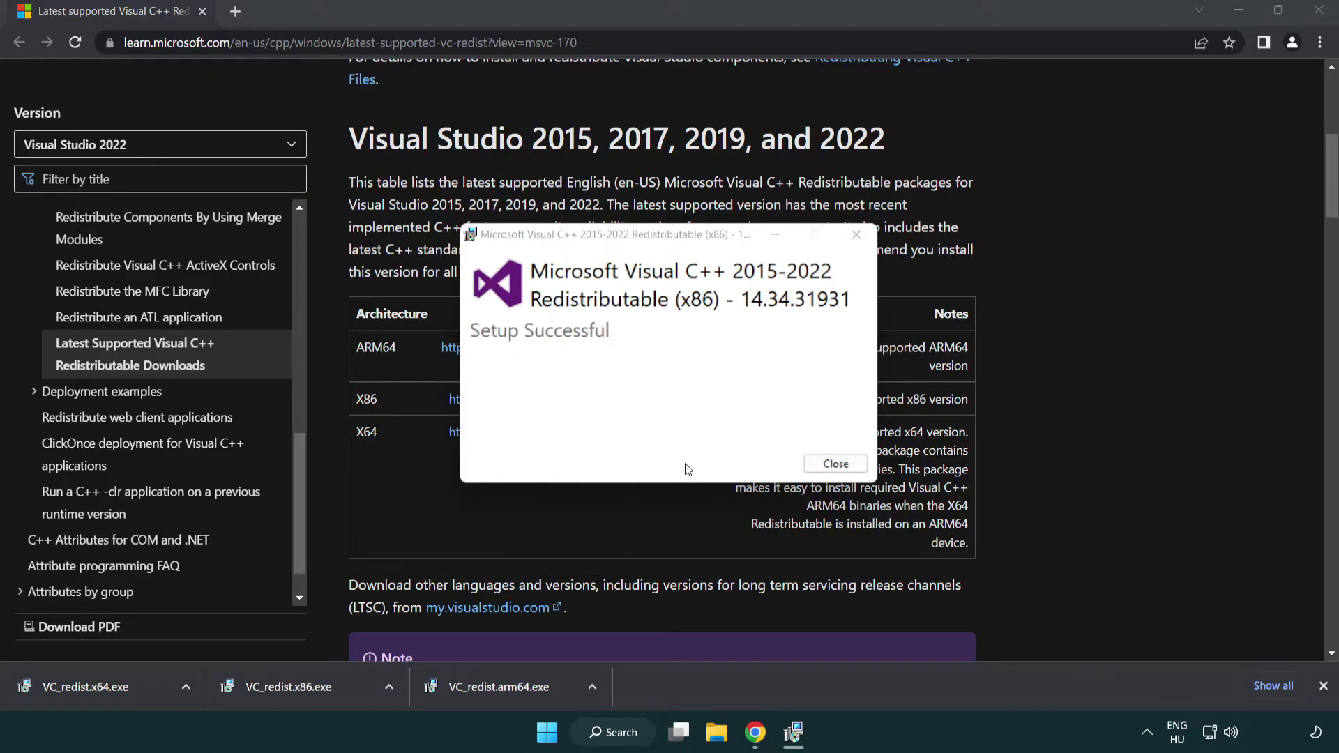
left_click(836, 464)
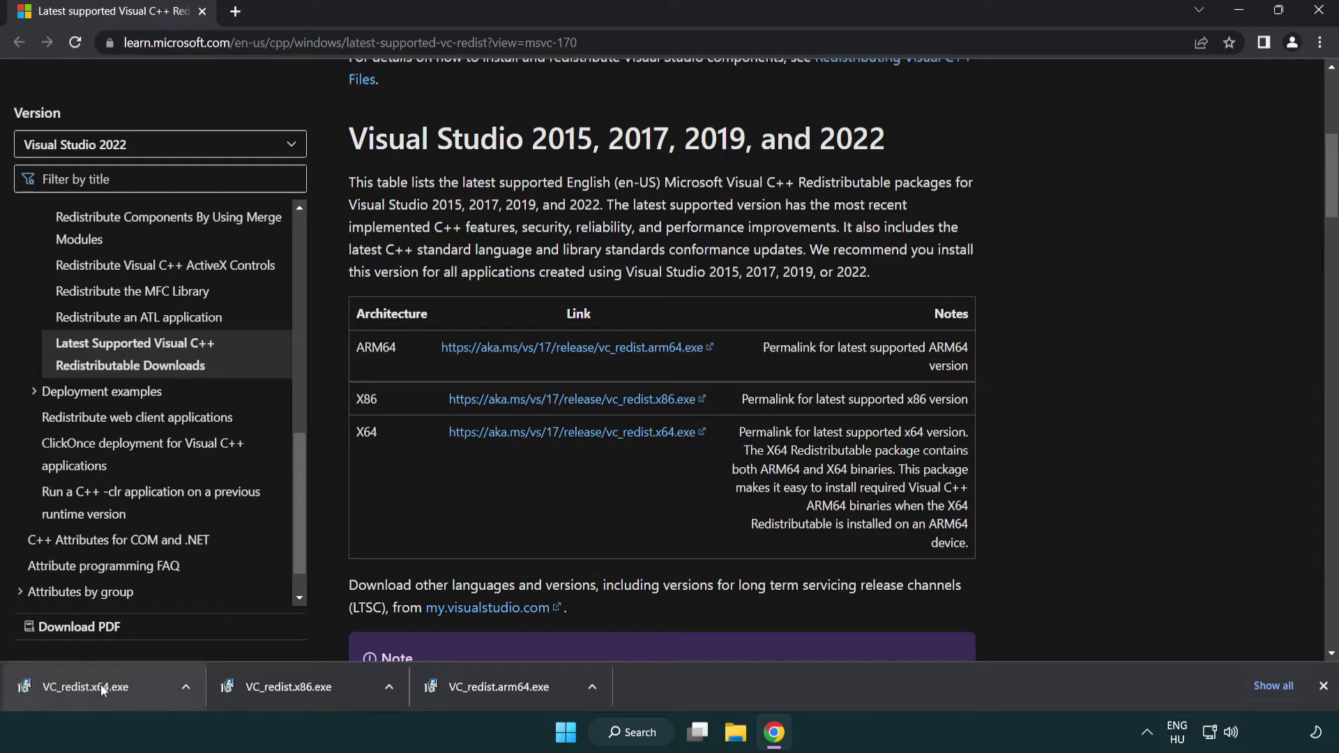
left_click(102, 686)
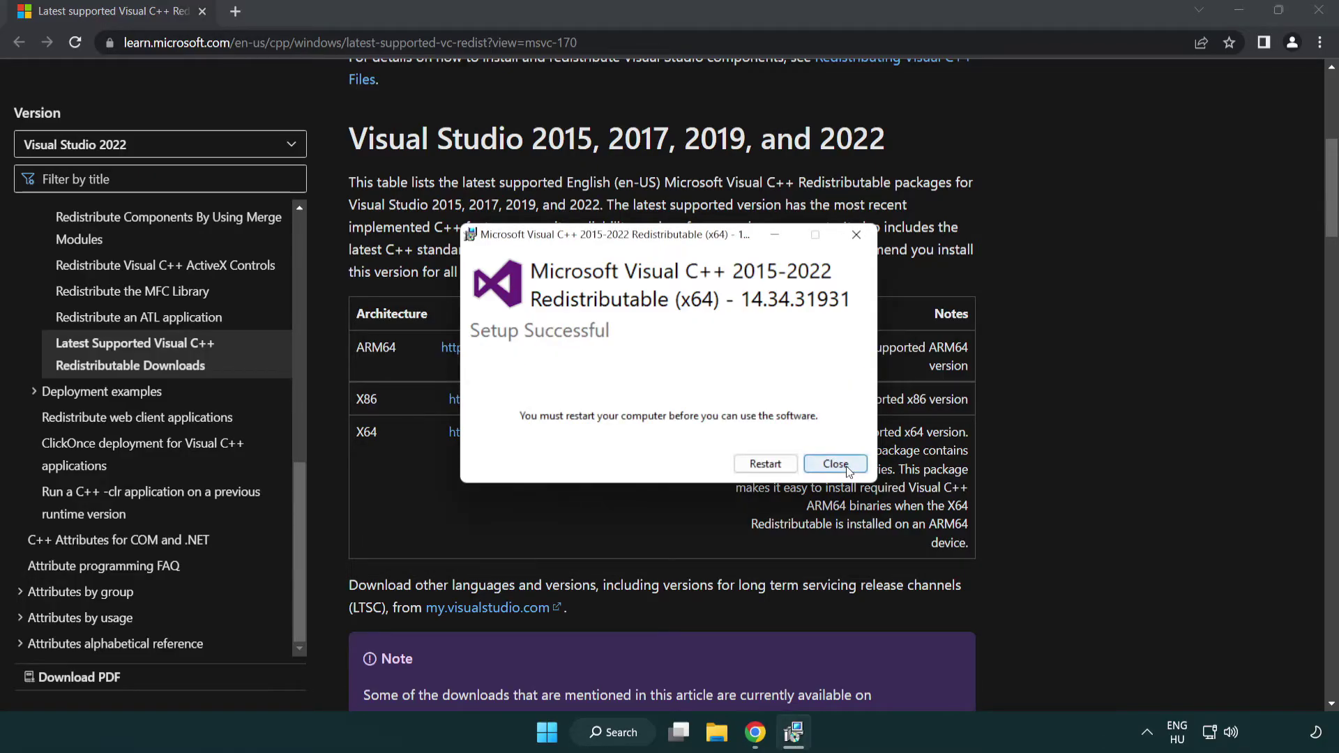
left_click(835, 465)
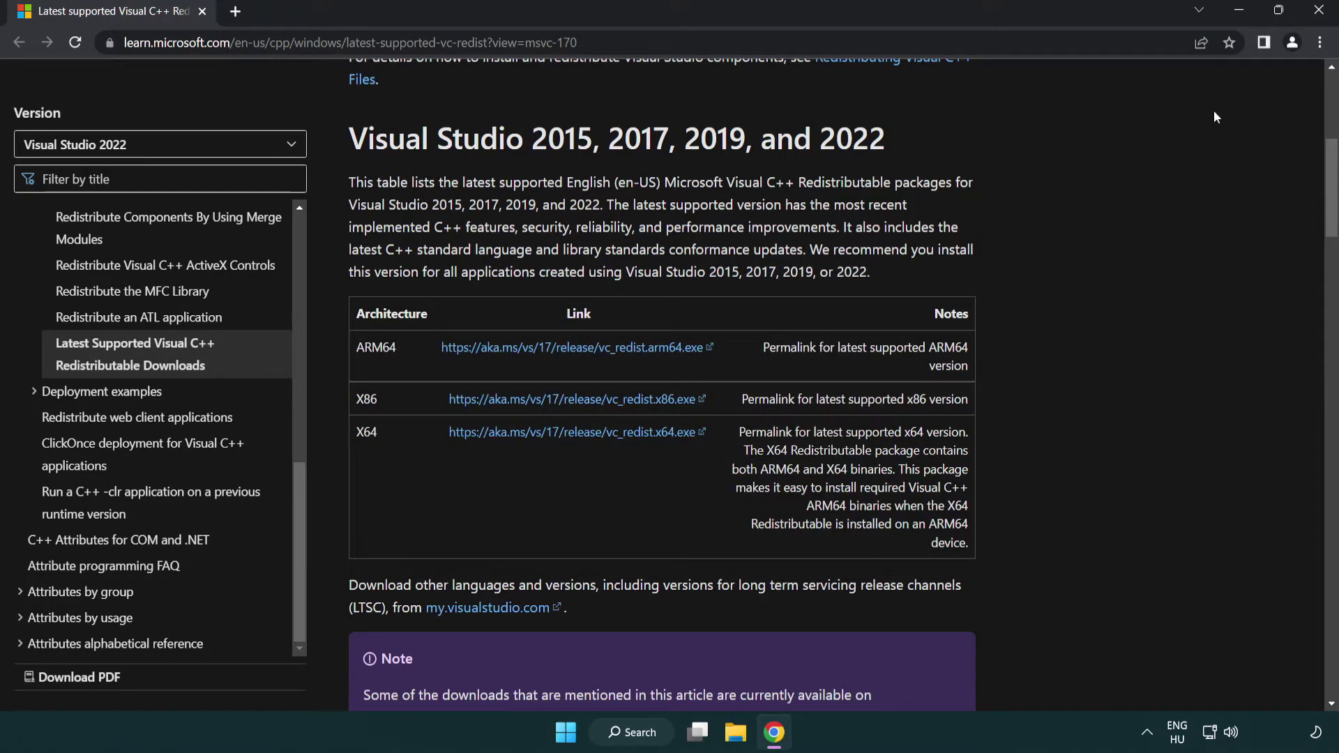
Close Chrome and search 'cmd' to reach Command Prompt's launch options.
left_click(1320, 12)
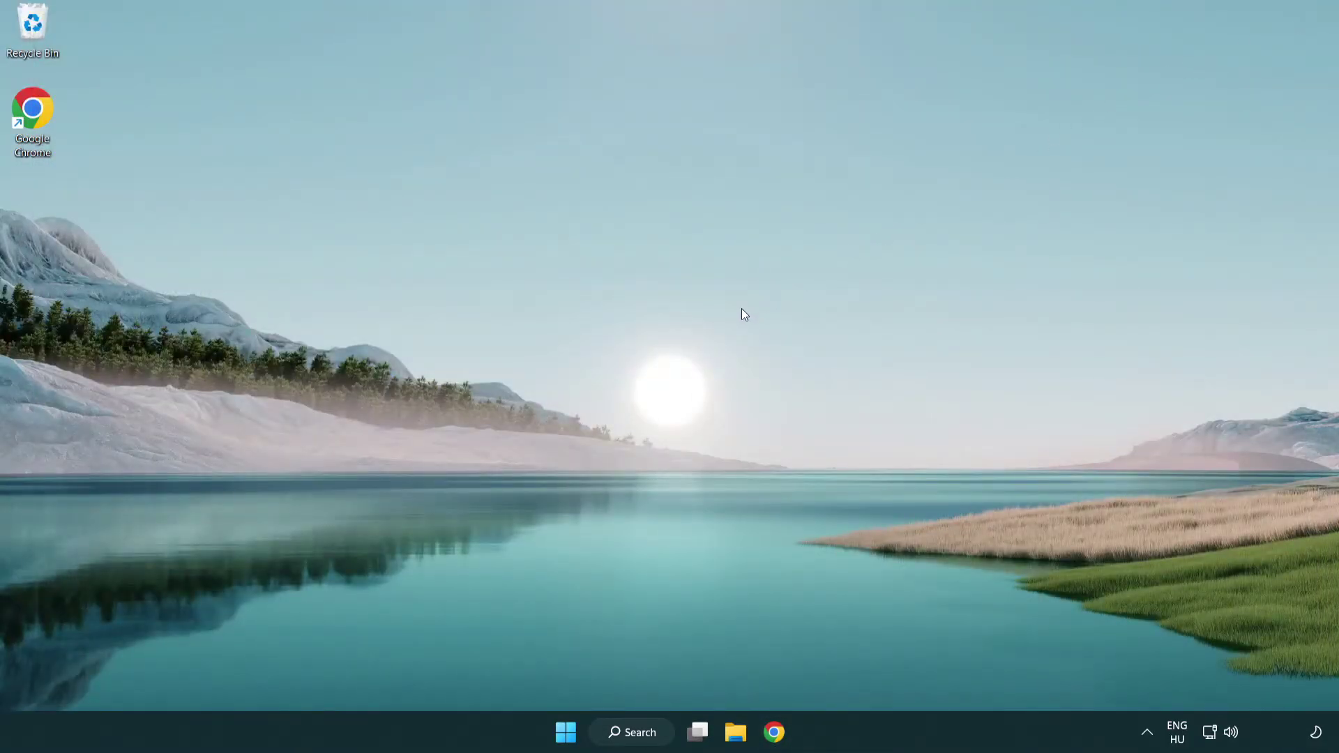
left_click(619, 733)
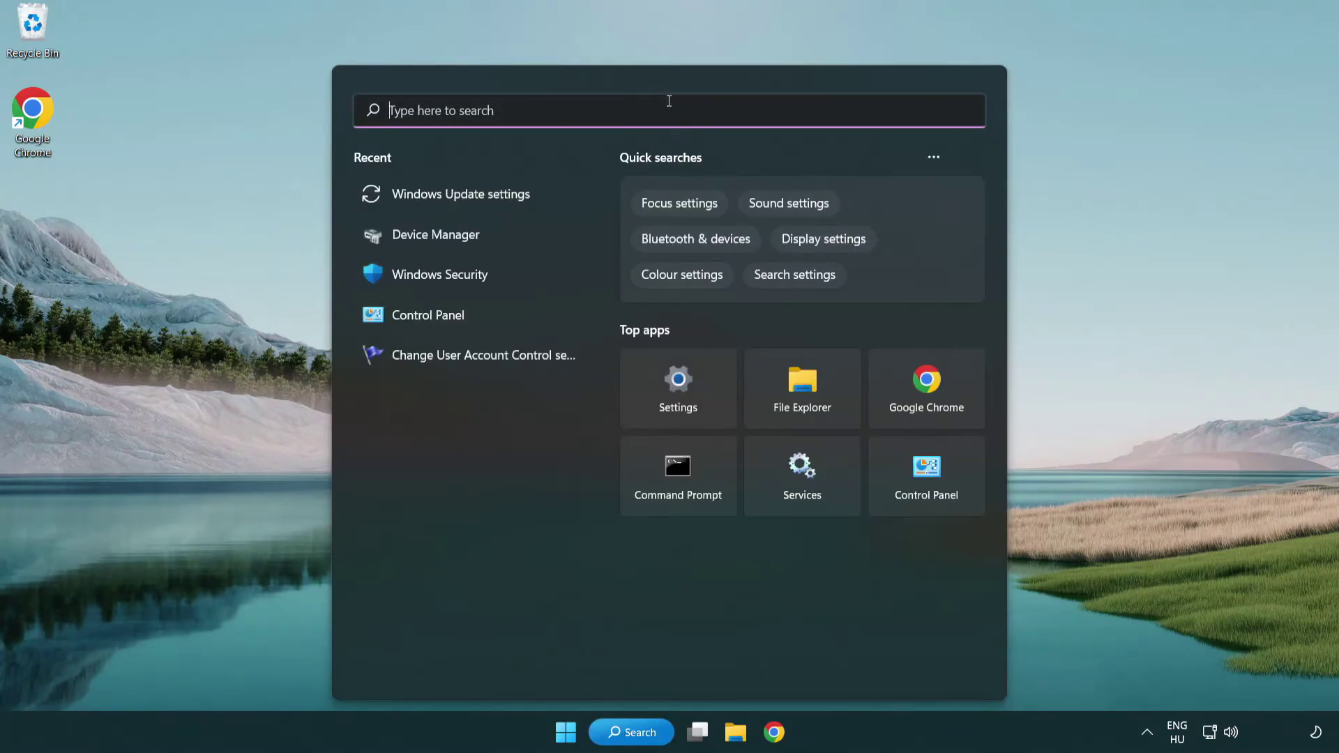
type("cmd")
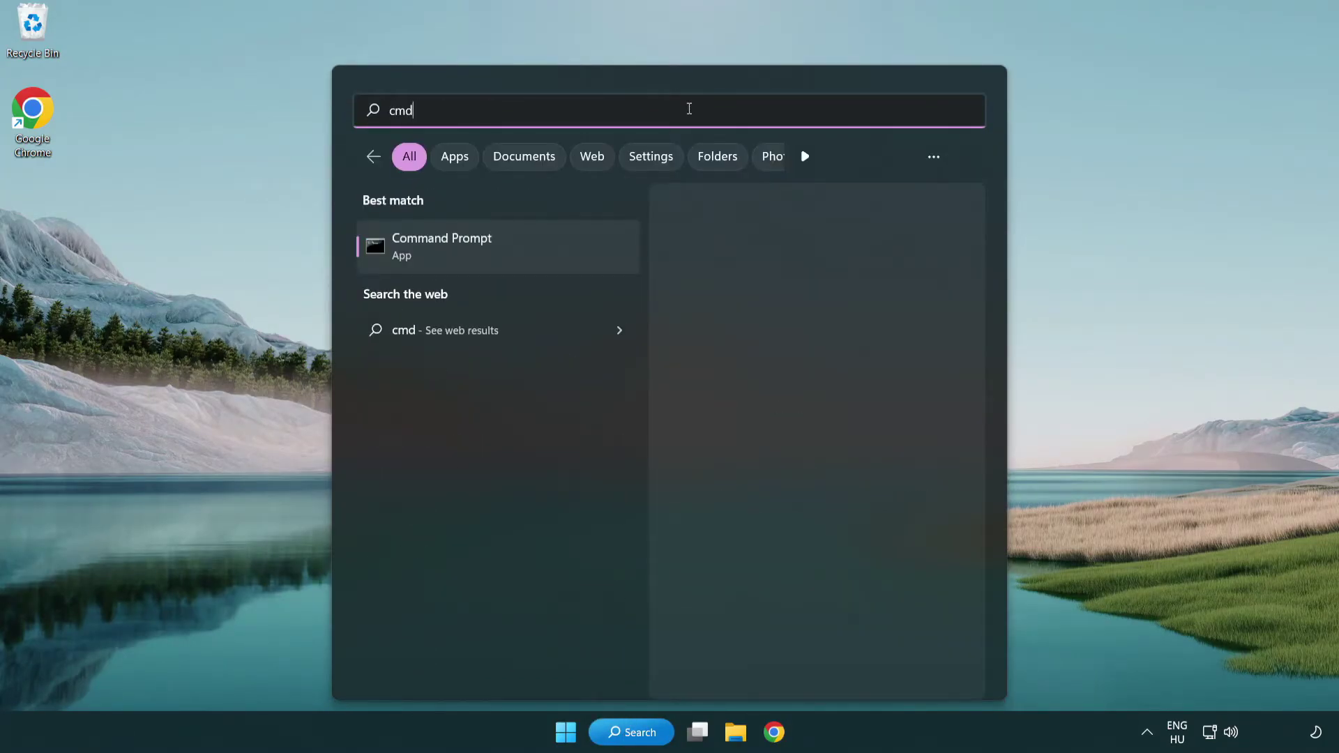
right_click(511, 251)
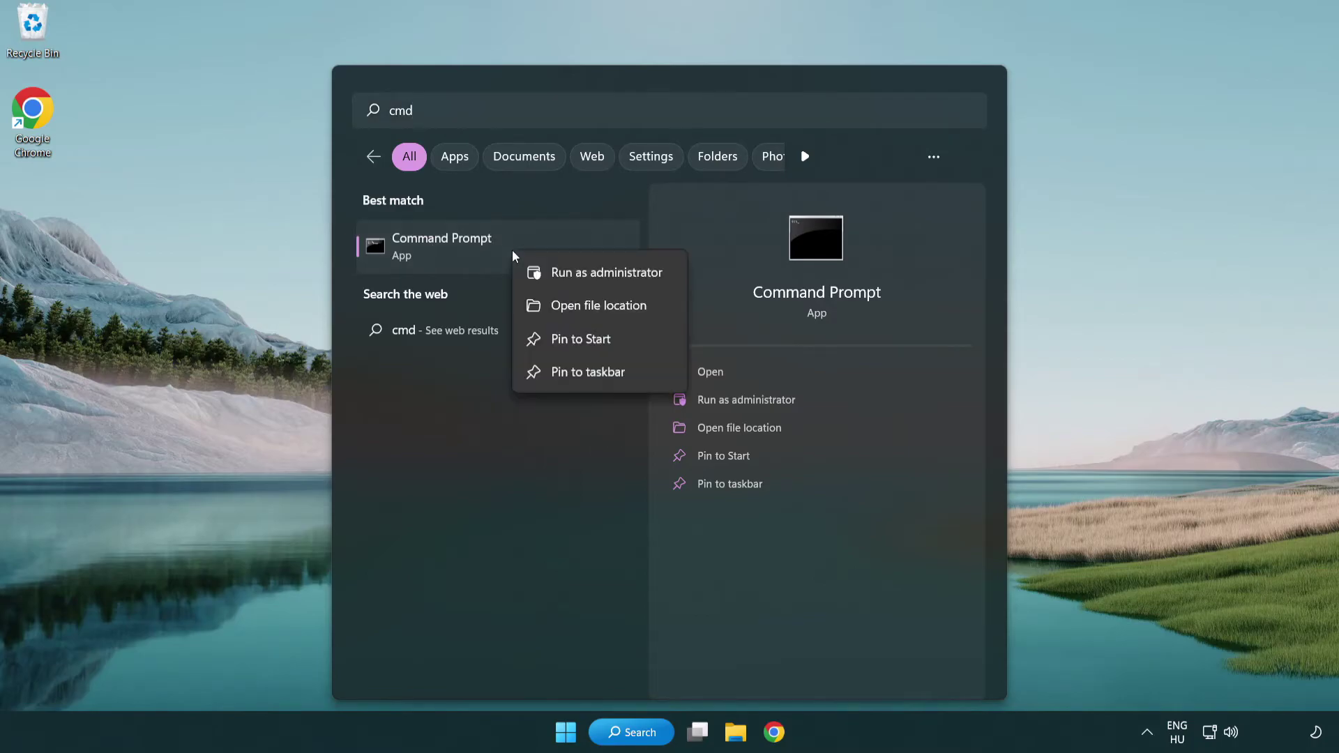
Run Command Prompt as administrator and start the sfc /scannow system file check.
left_click(604, 278)
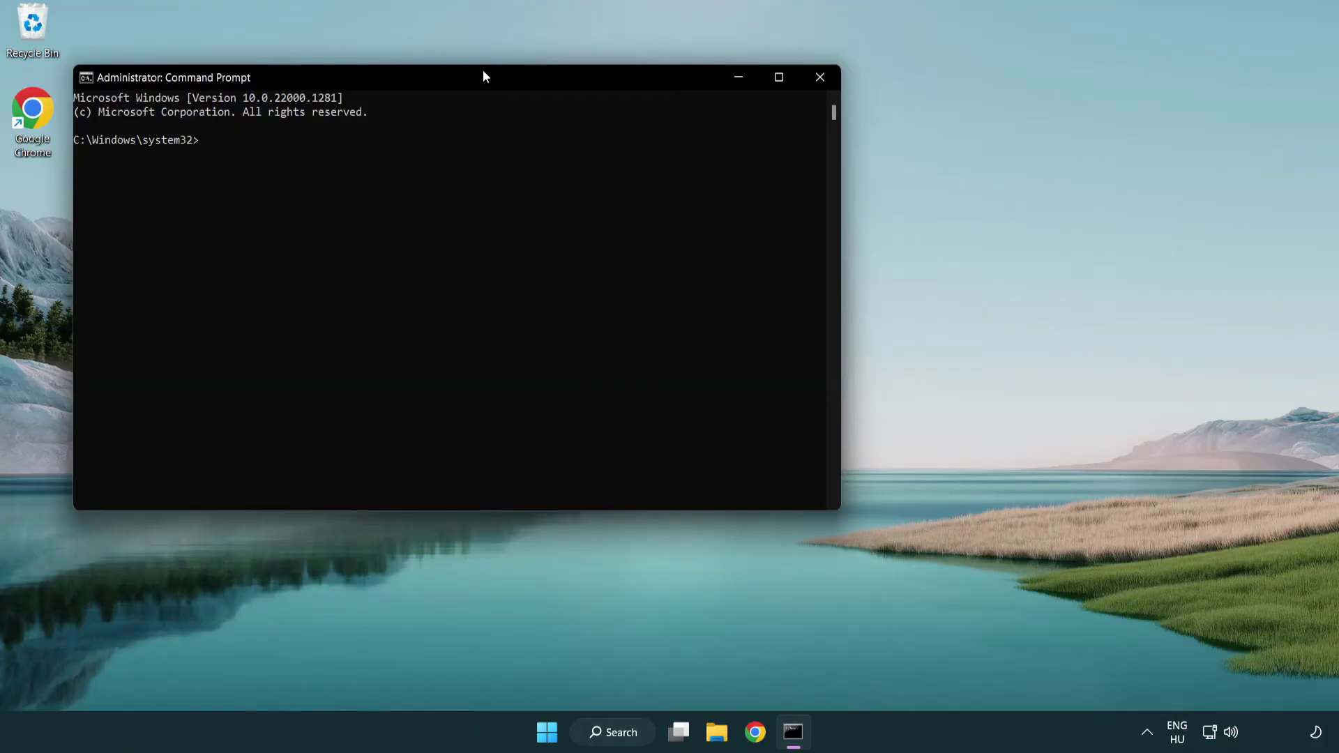
left_click_drag(485, 76, 675, 141)
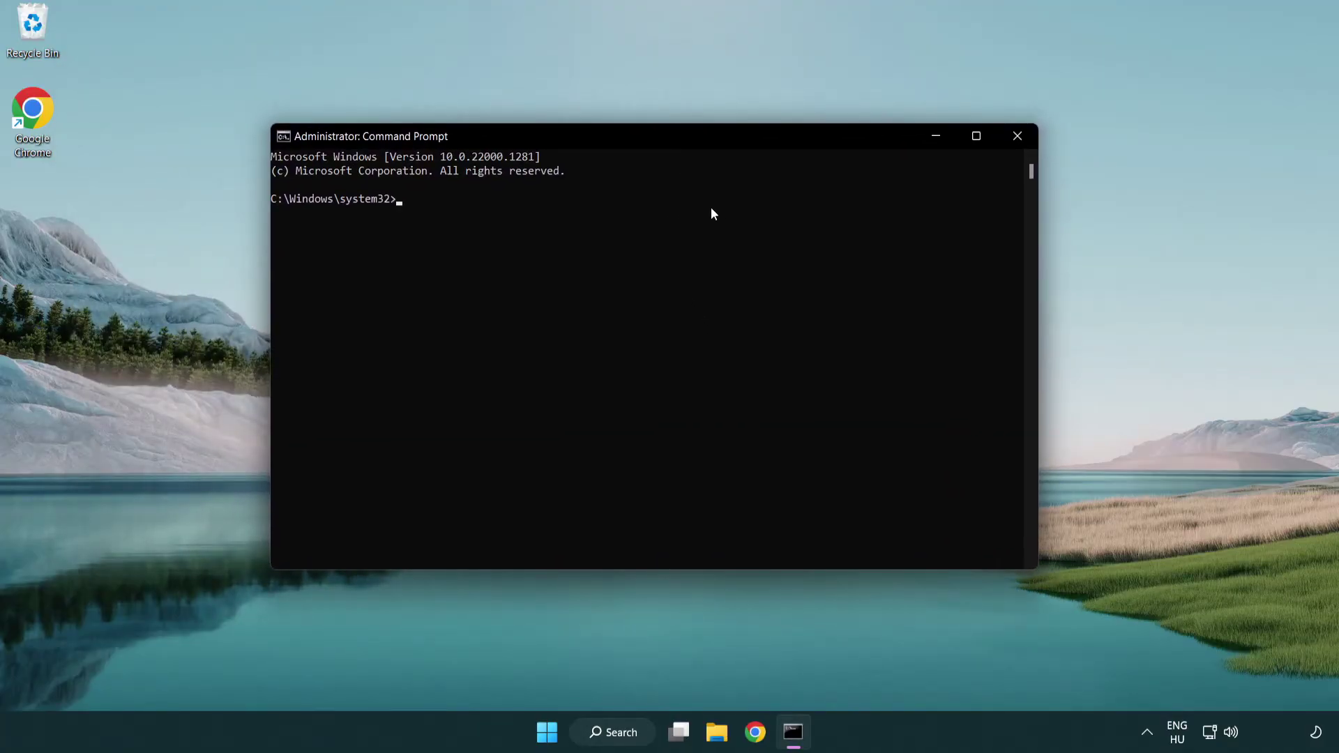
type("sfc /")
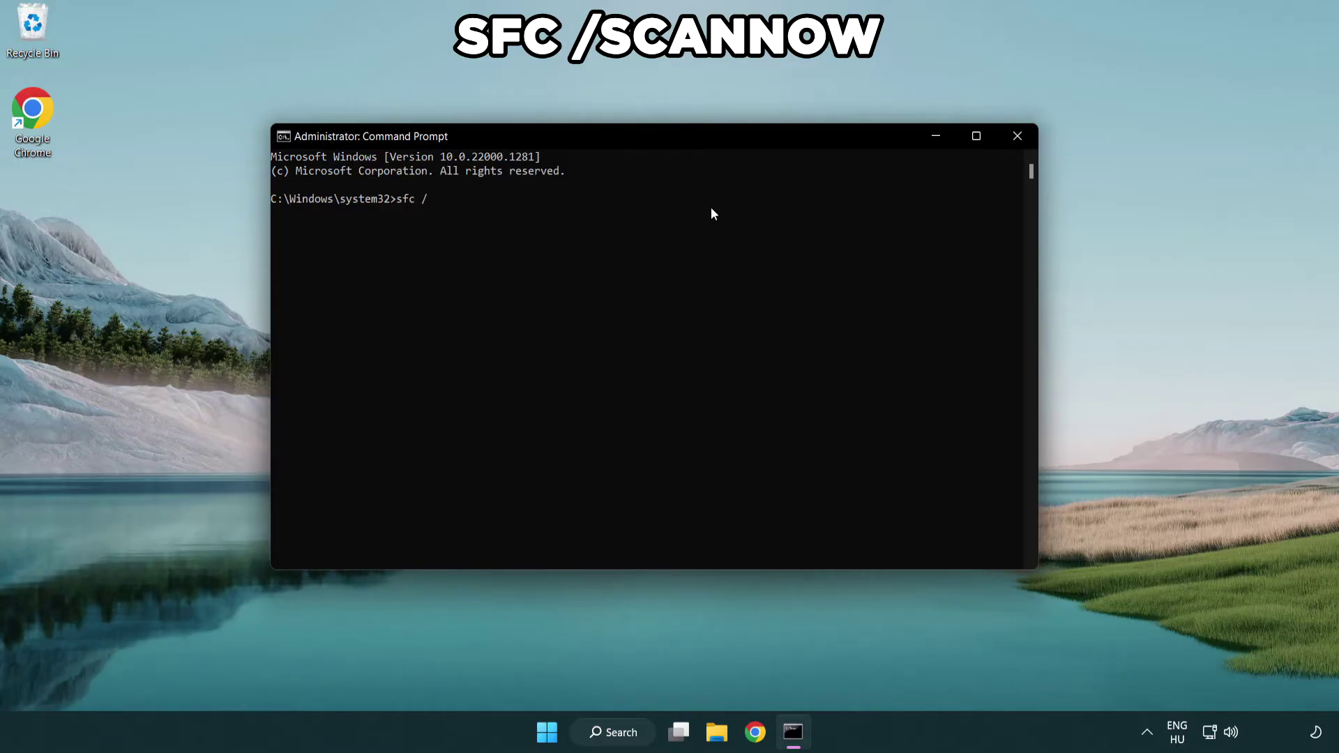
type("scannow")
key("Return")
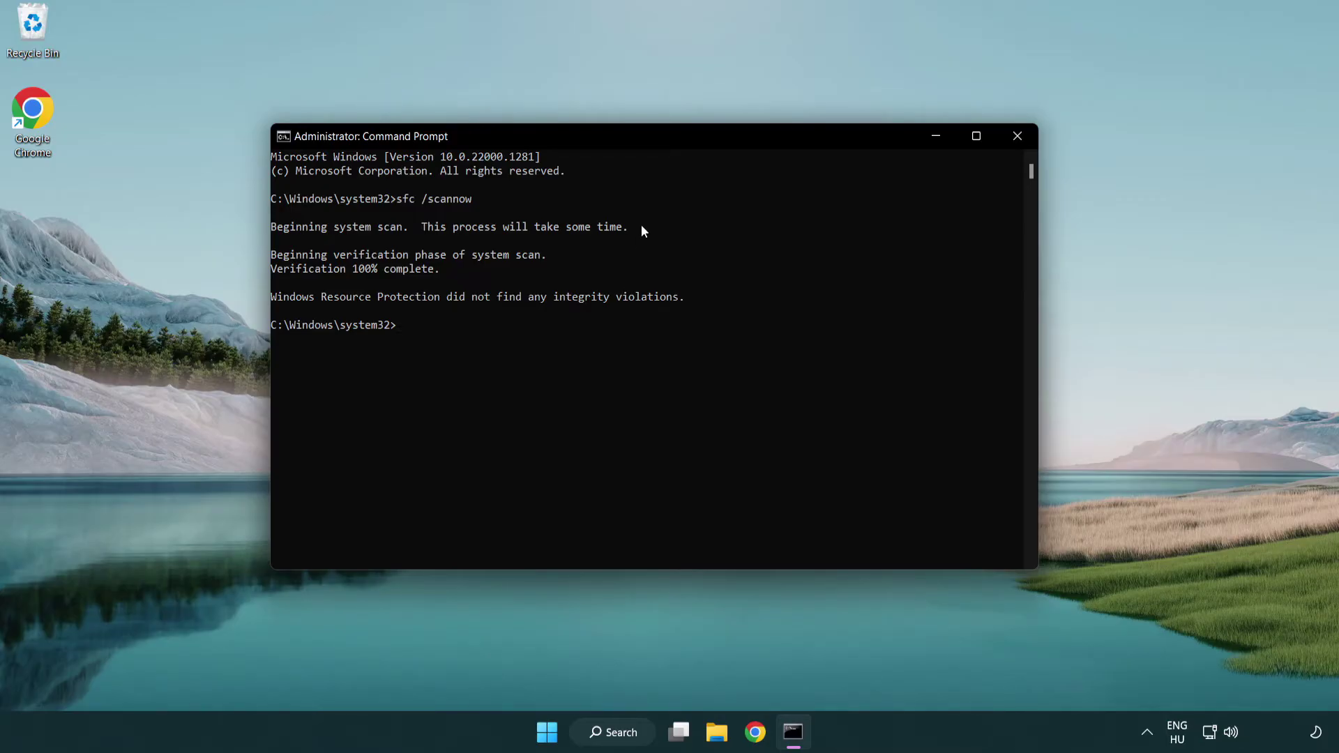
left_click(1017, 136)
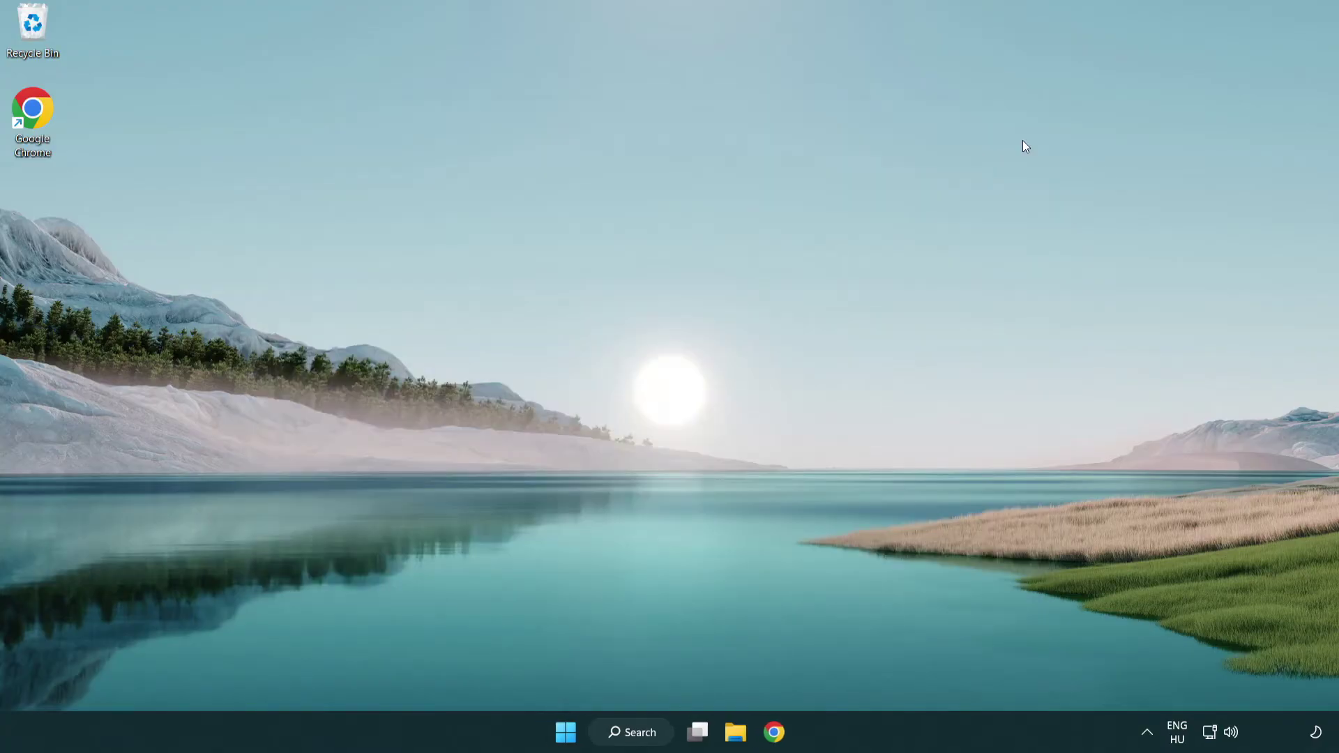
key("super")
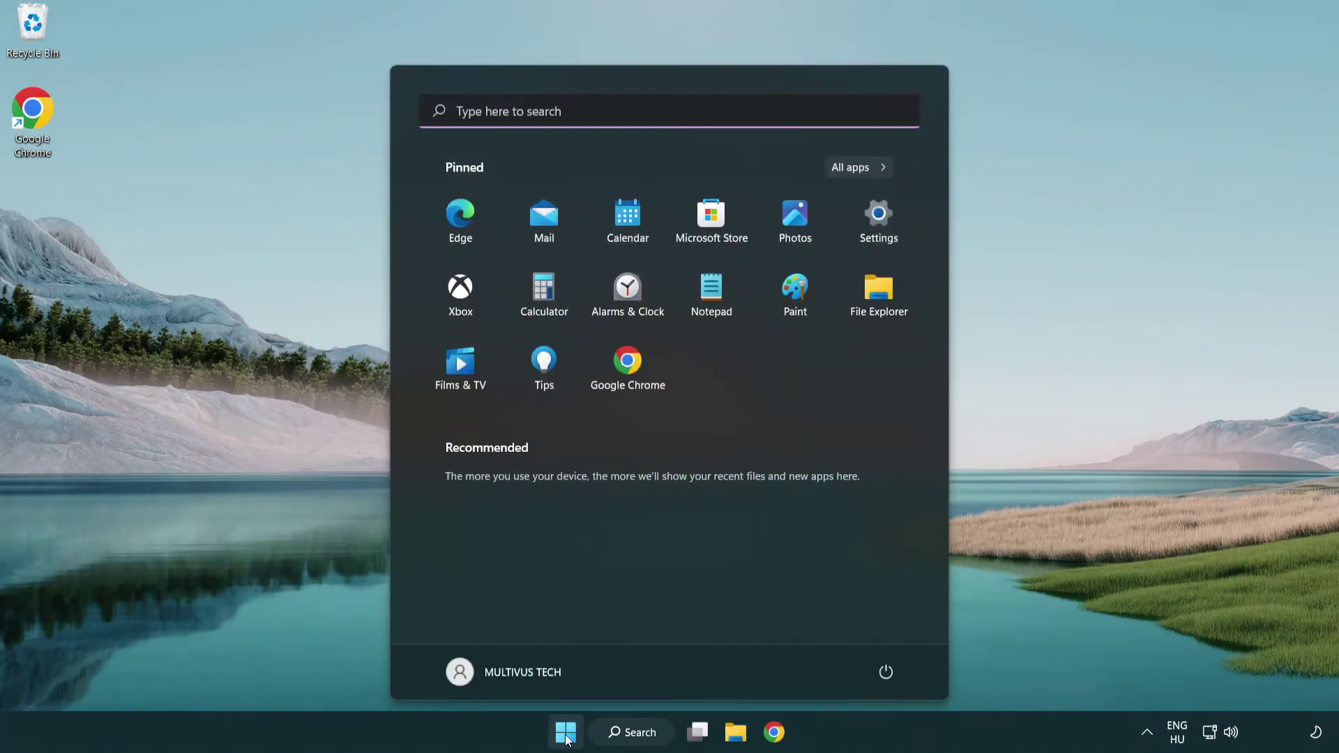
left_click(887, 669)
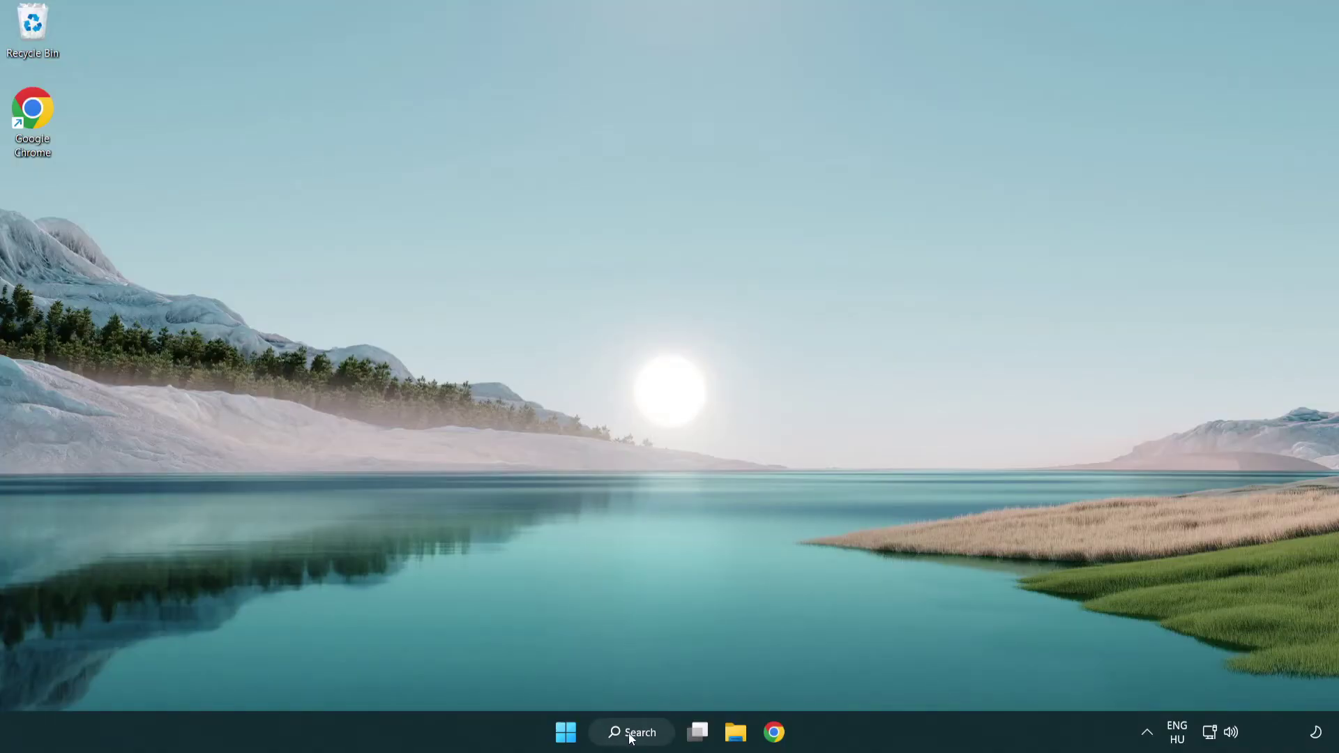
Search 'security' and launch the Windows Security app.
left_click(634, 743)
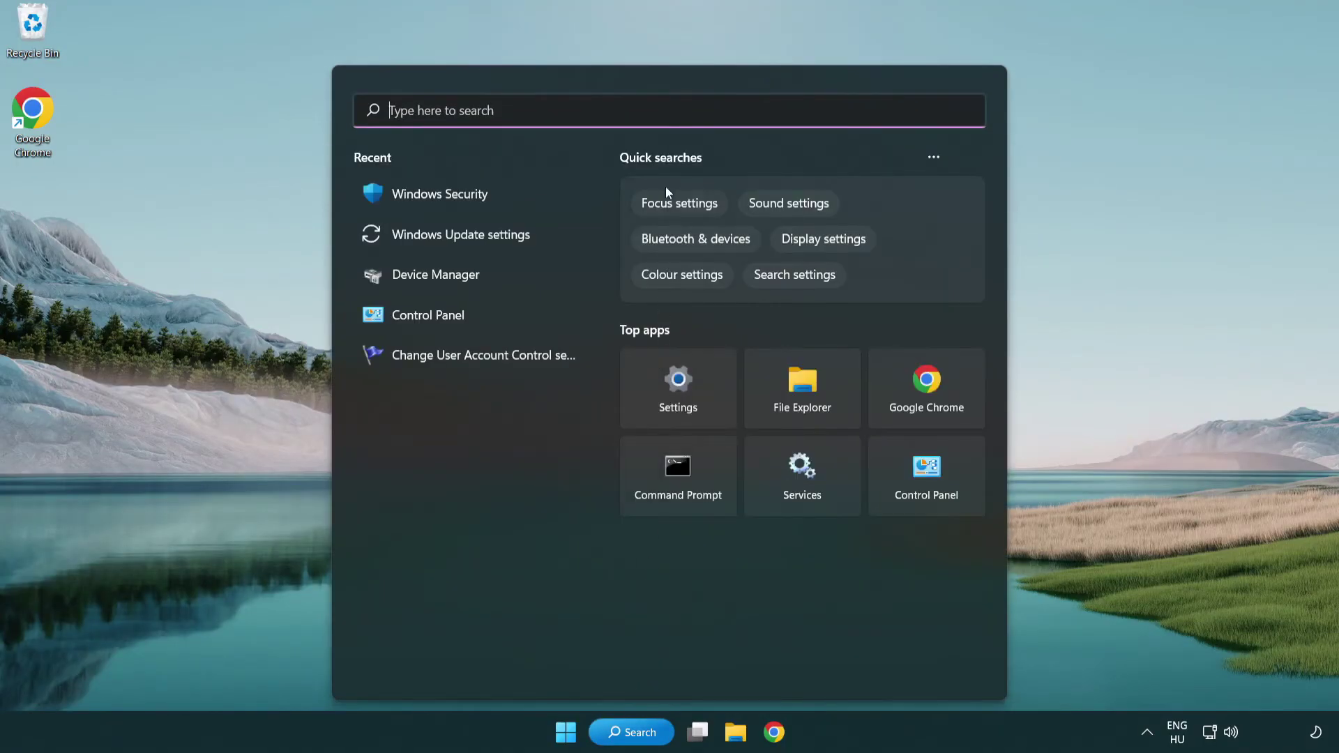
type("sec")
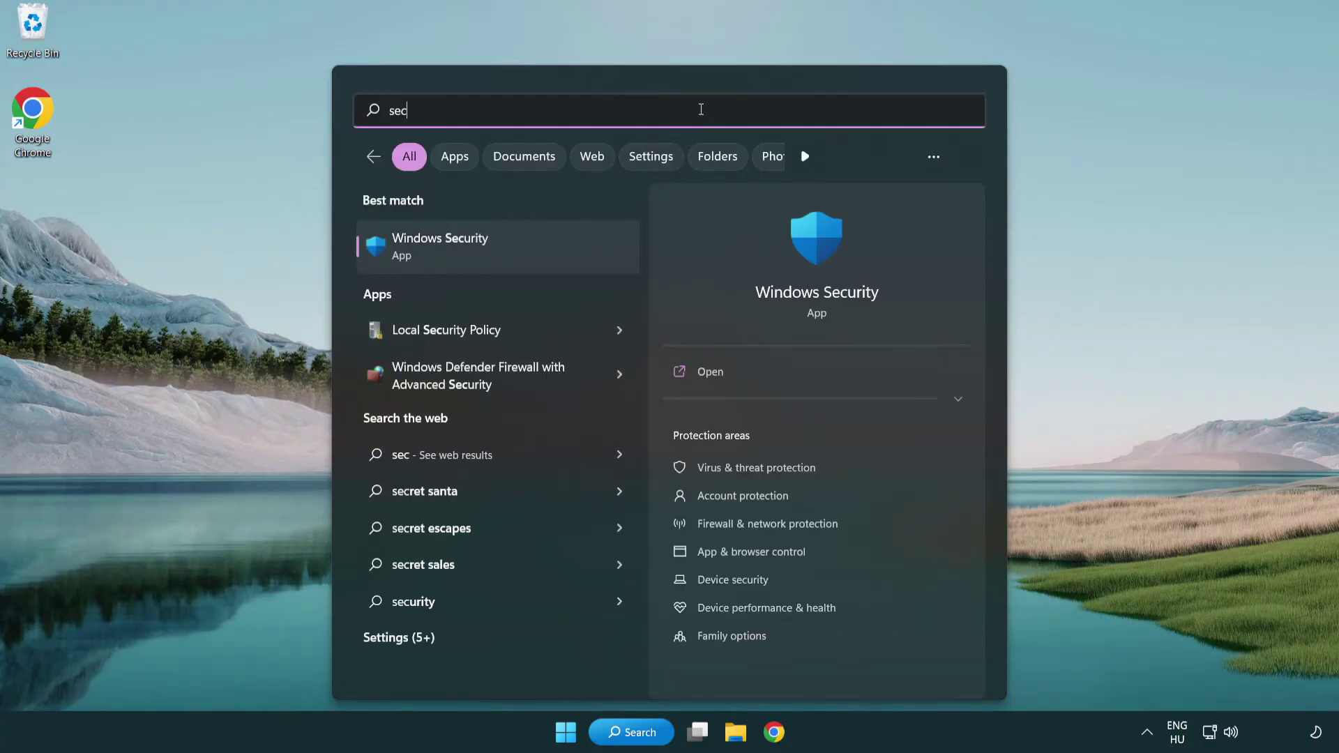
type("uri")
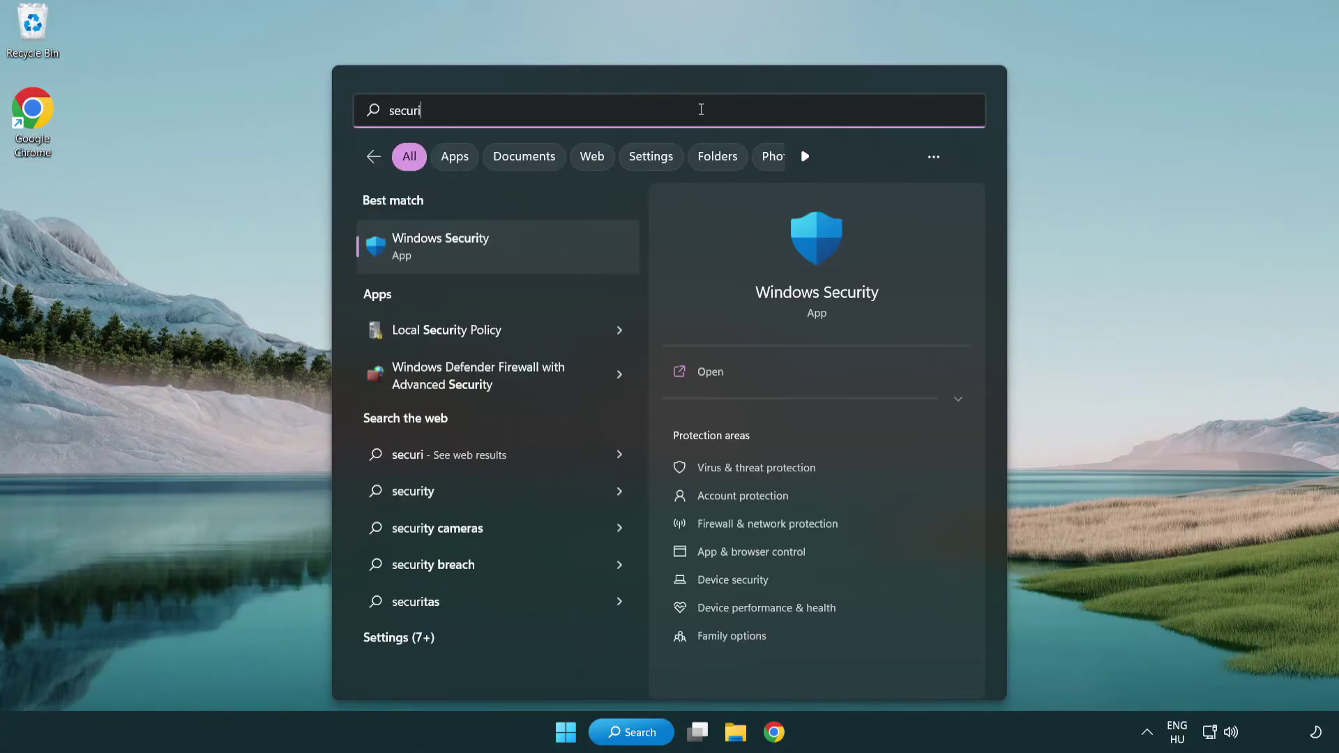
type("ty")
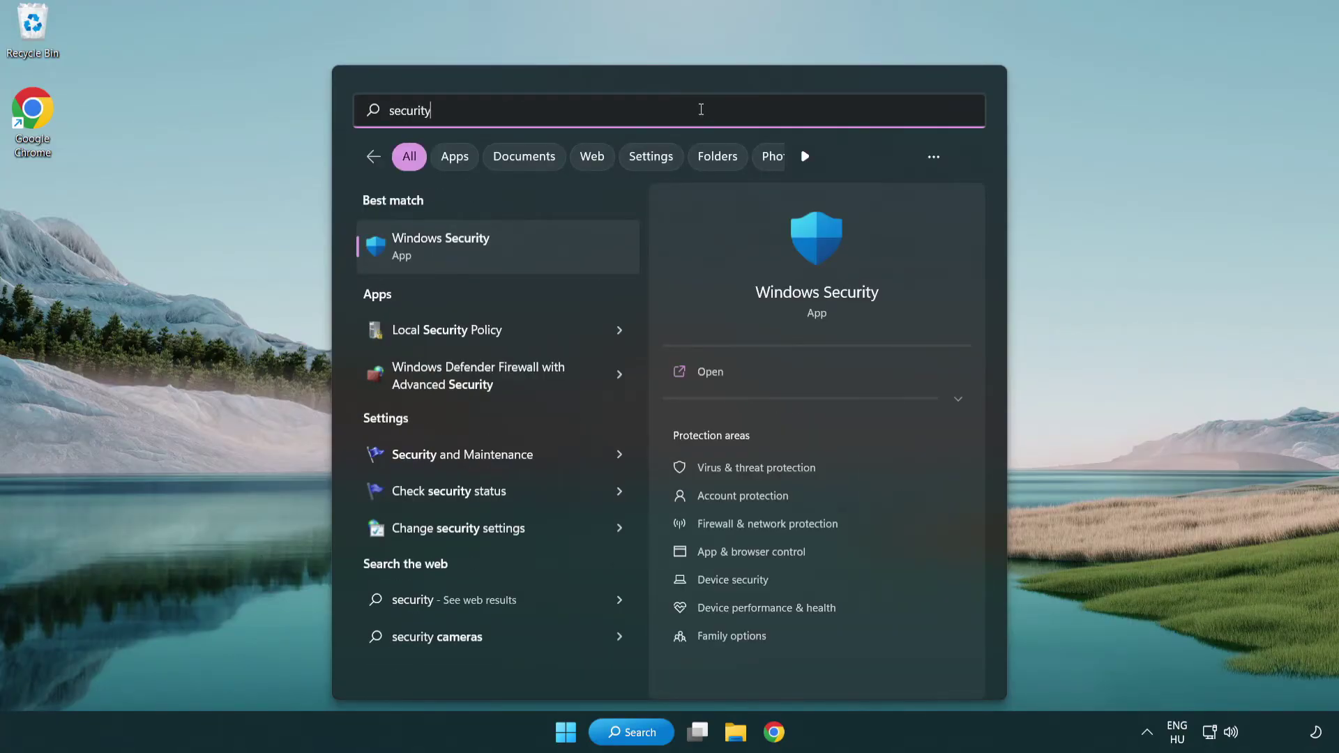
left_click(548, 258)
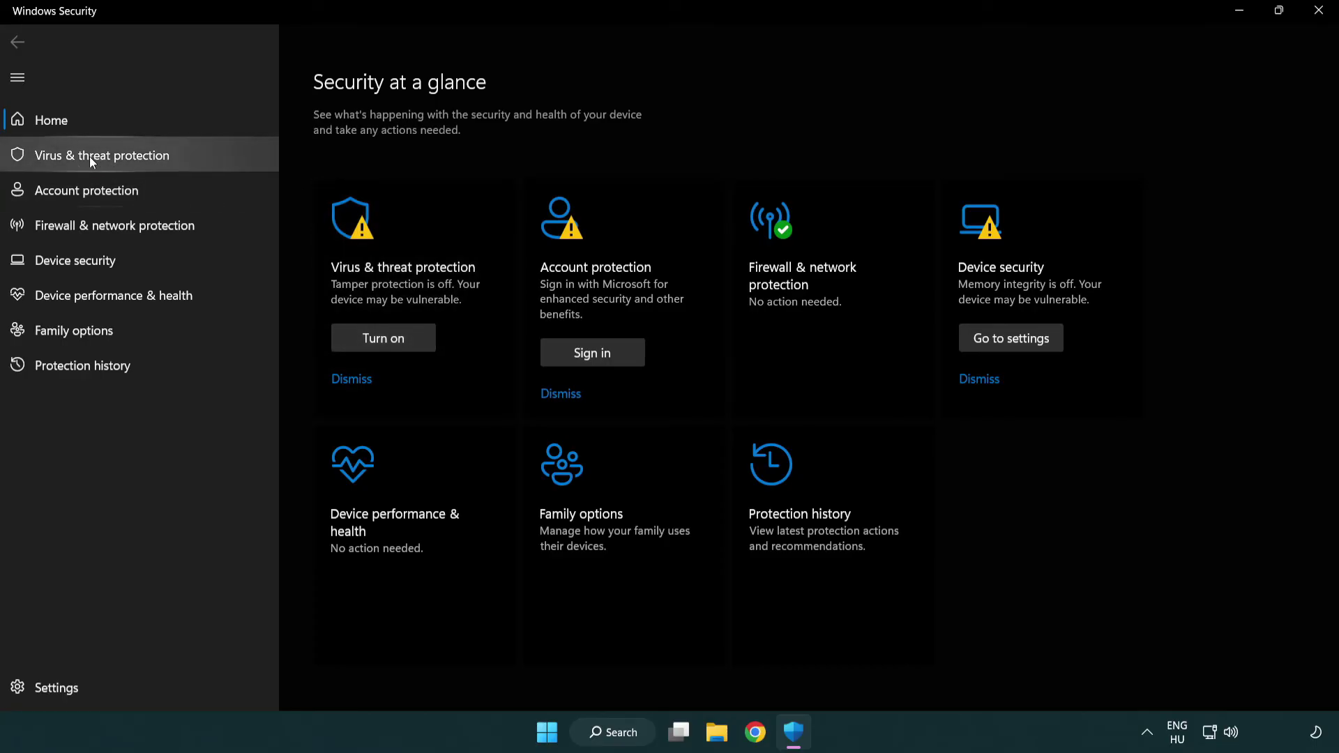
Go to Virus & threat protection settings and open Add or remove exclusions.
left_click(202, 159)
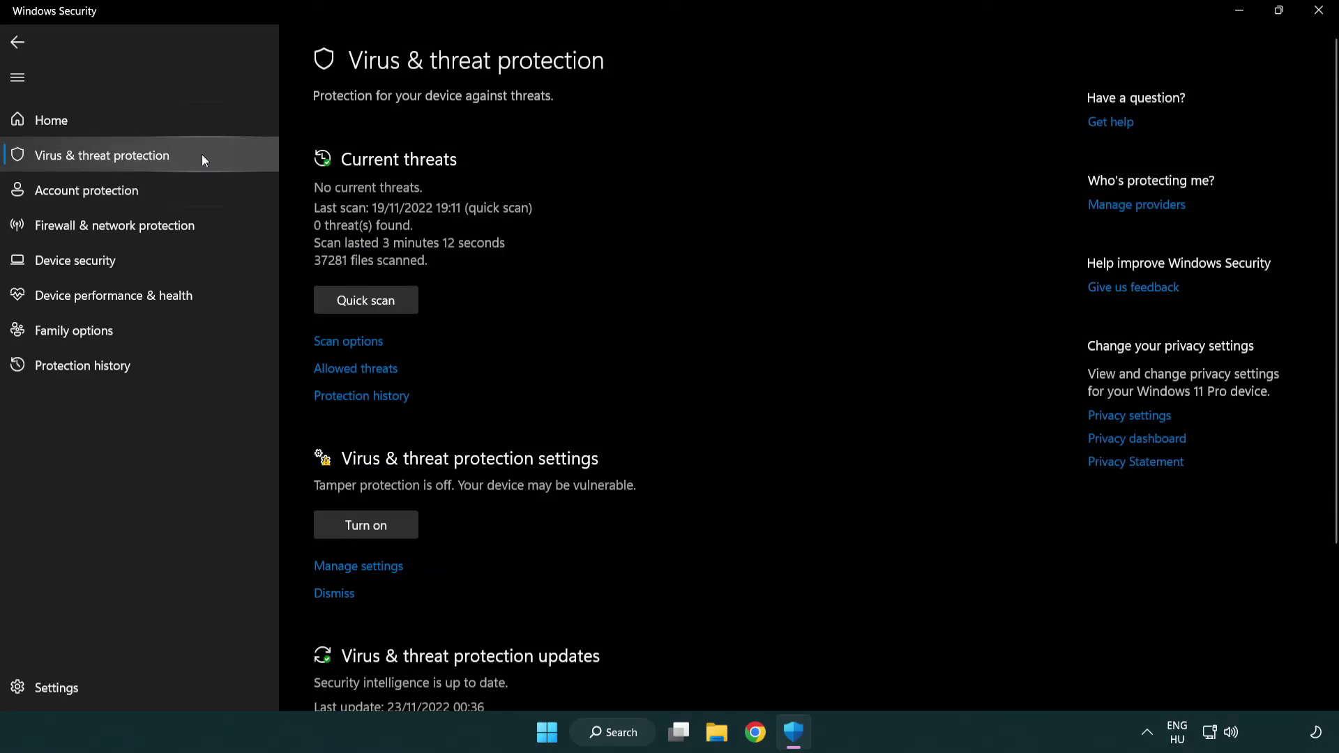
scroll(341, 279, "down", 2)
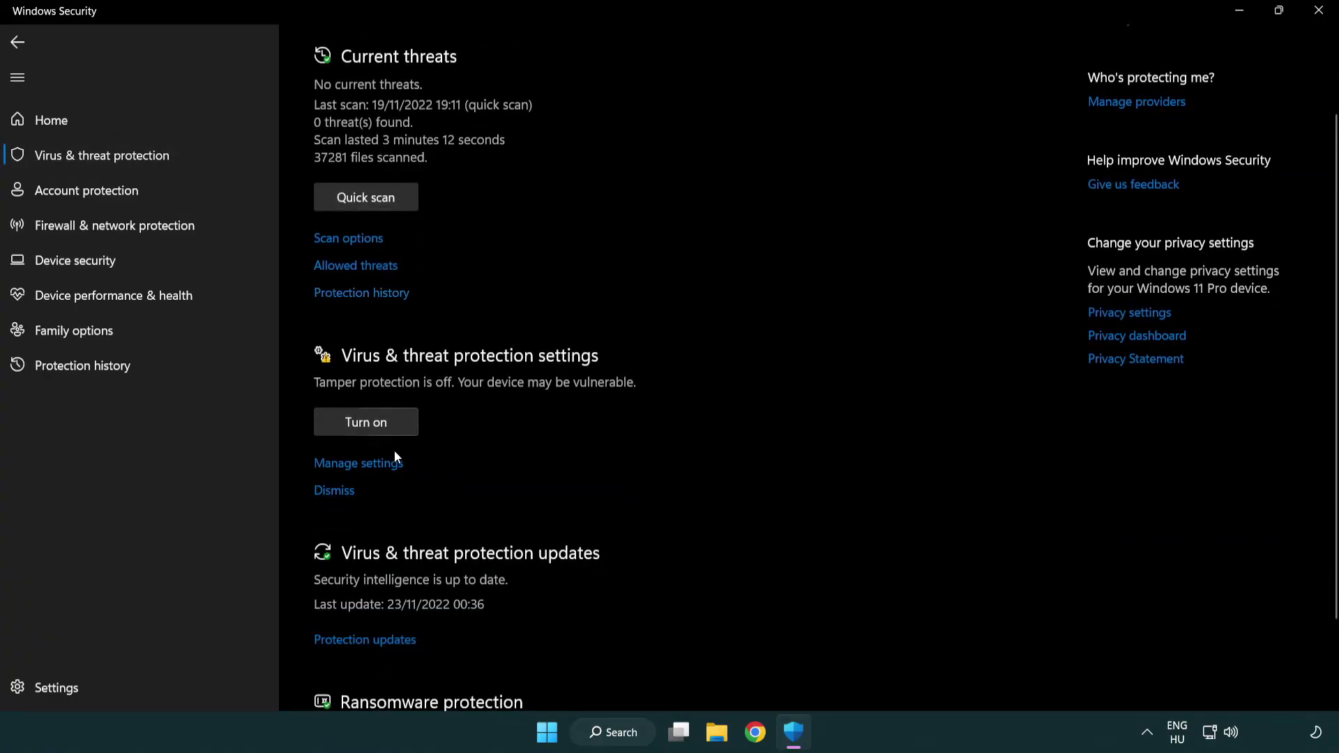
left_click(355, 463)
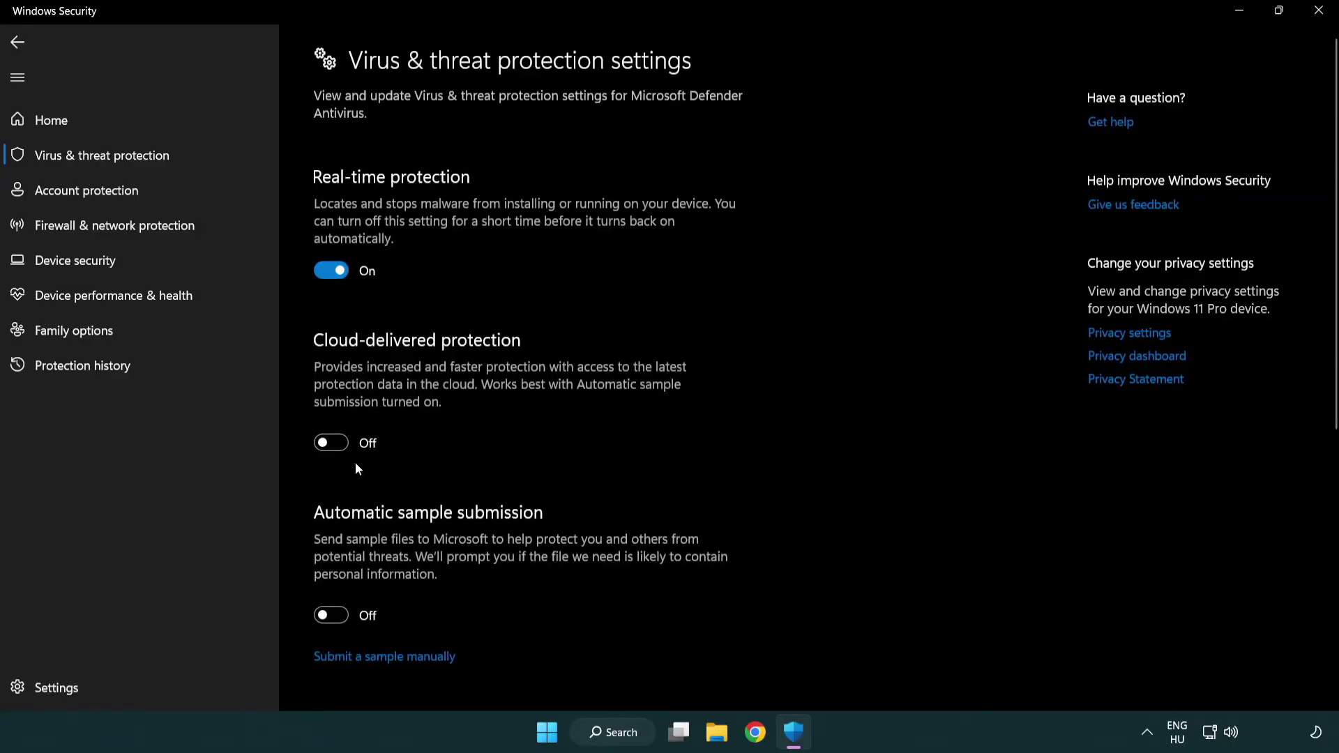
scroll(355, 464, "down", 7)
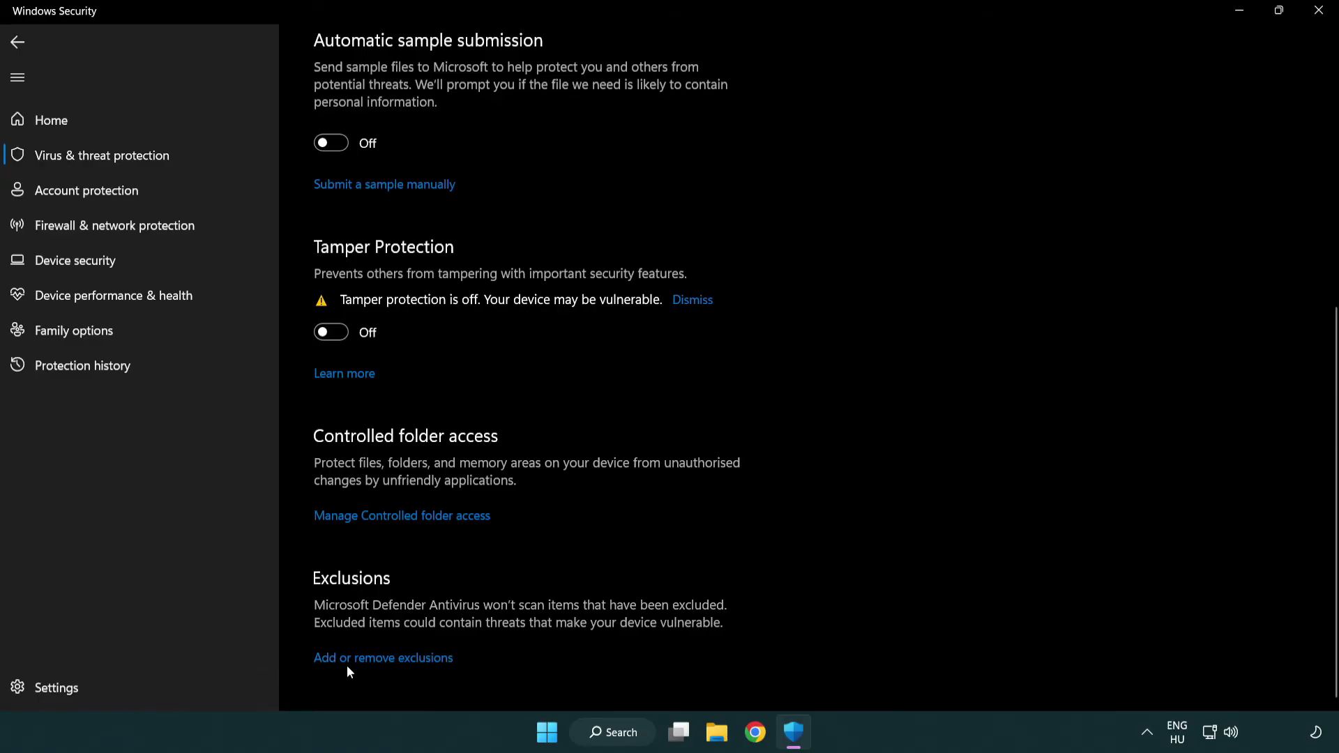
left_click(385, 659)
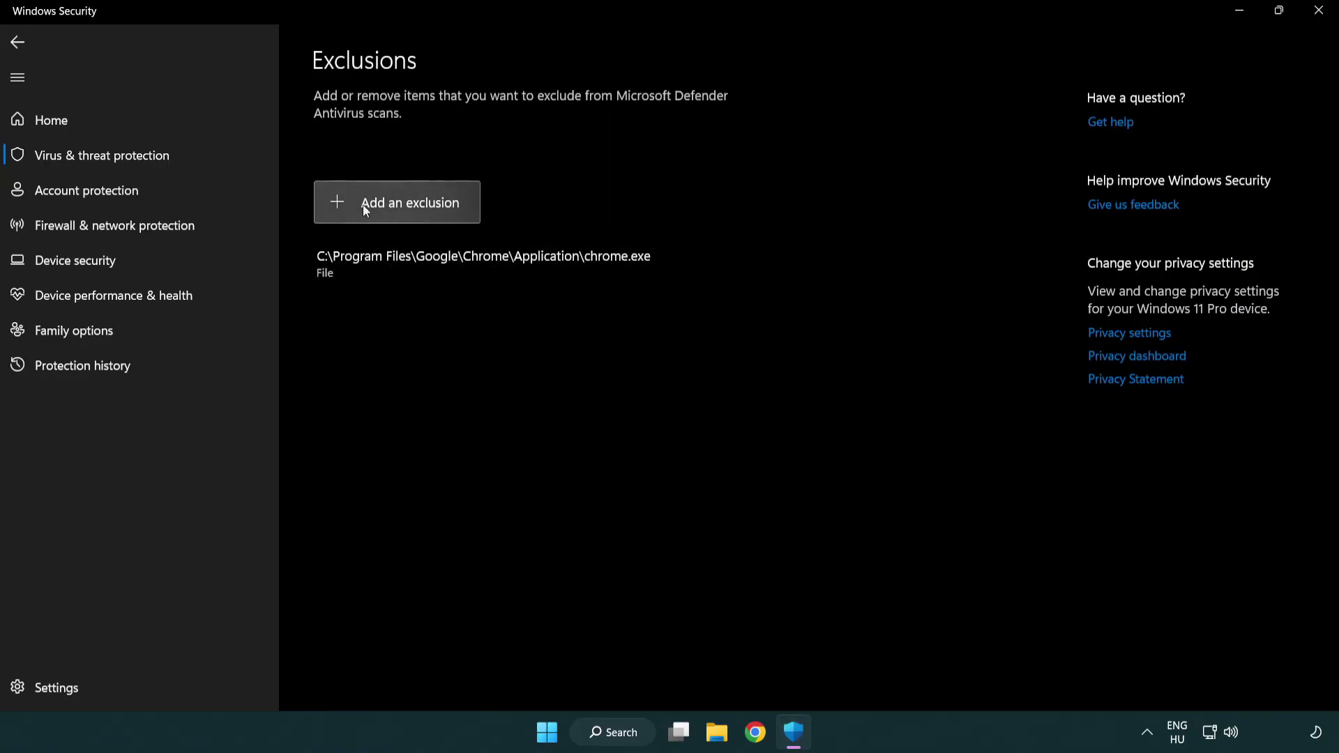
Add a File exclusion, browsing to C:\Program Files (x86)\NOT WORKING APP and picking its shortcut.
left_click(402, 209)
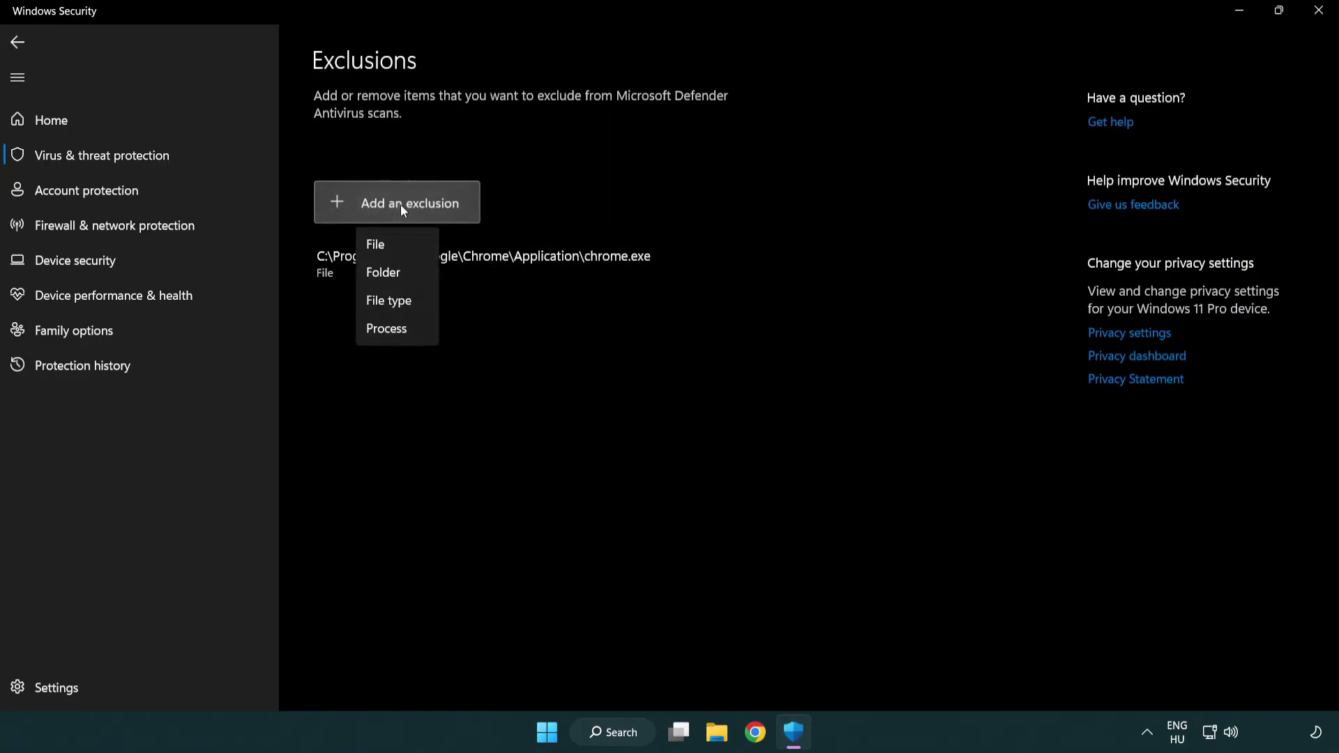
left_click(403, 245)
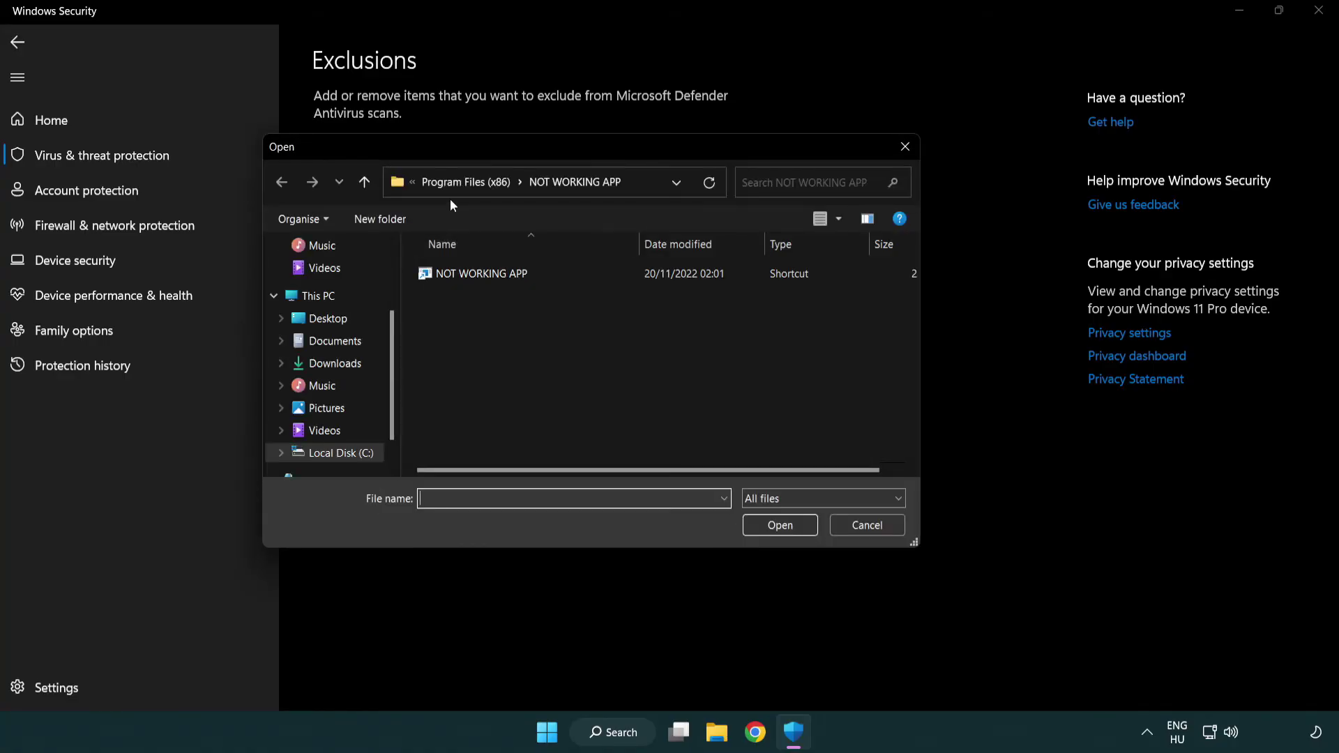
left_click(453, 186)
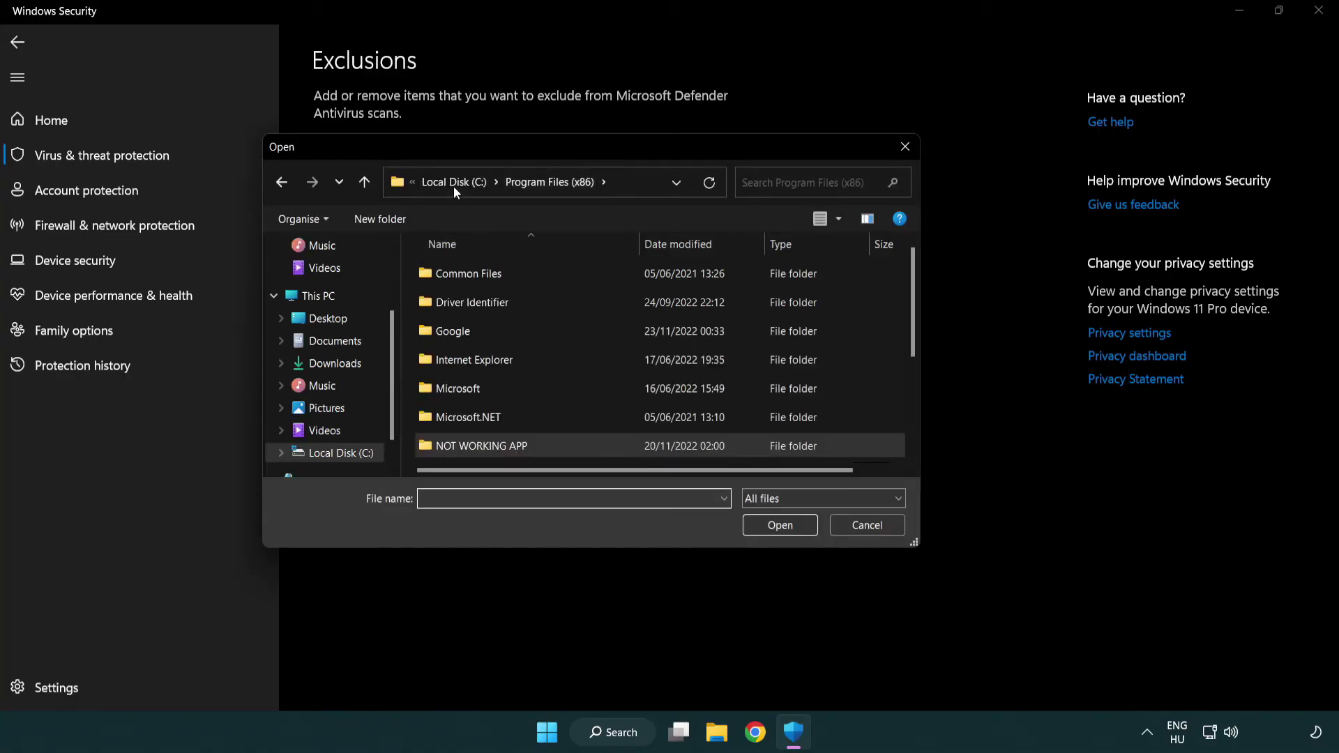
left_click(462, 183)
left_click(453, 186)
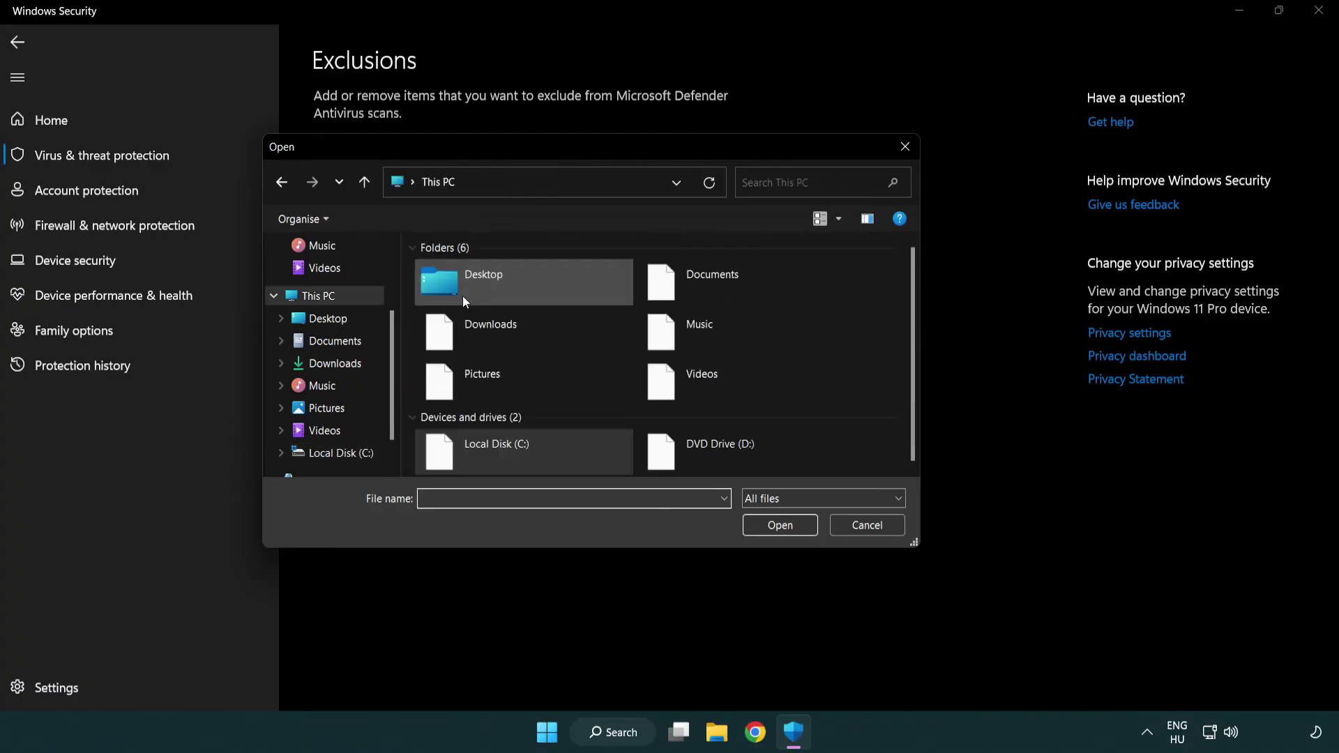
double_click(488, 460)
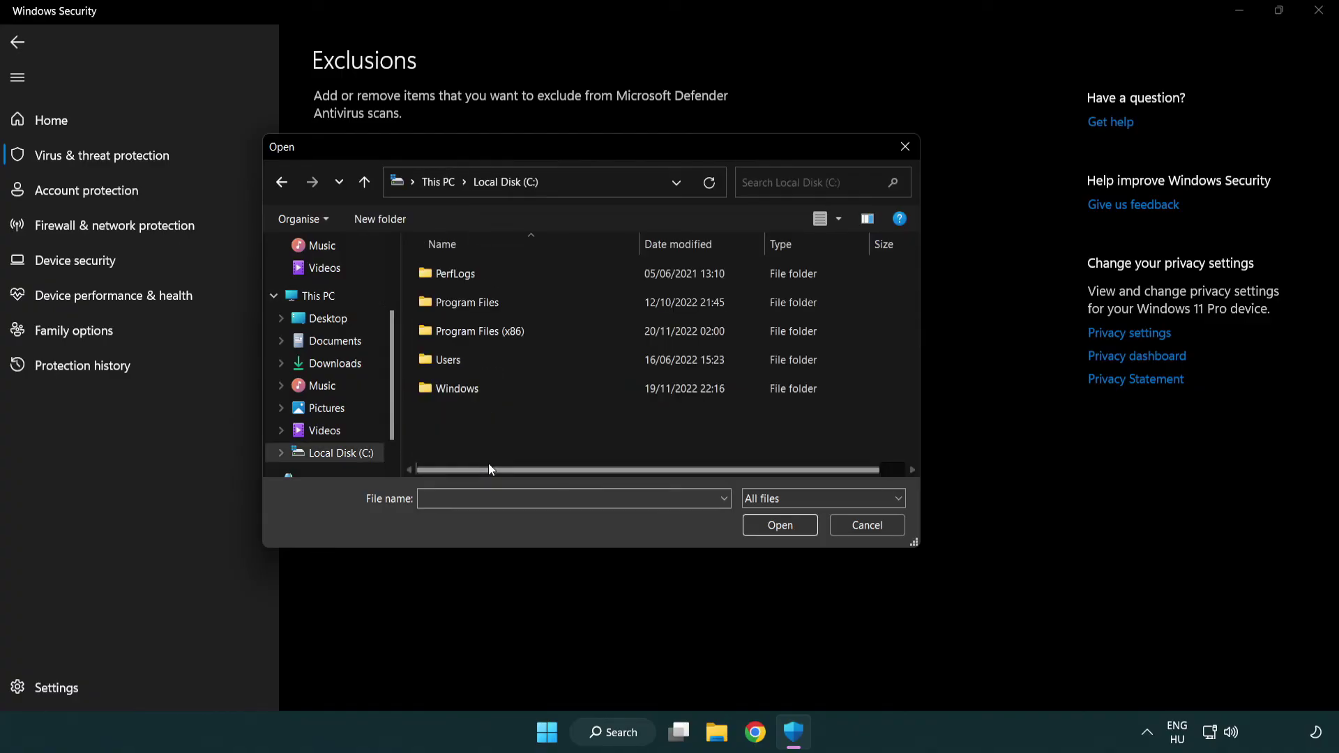
double_click(491, 335)
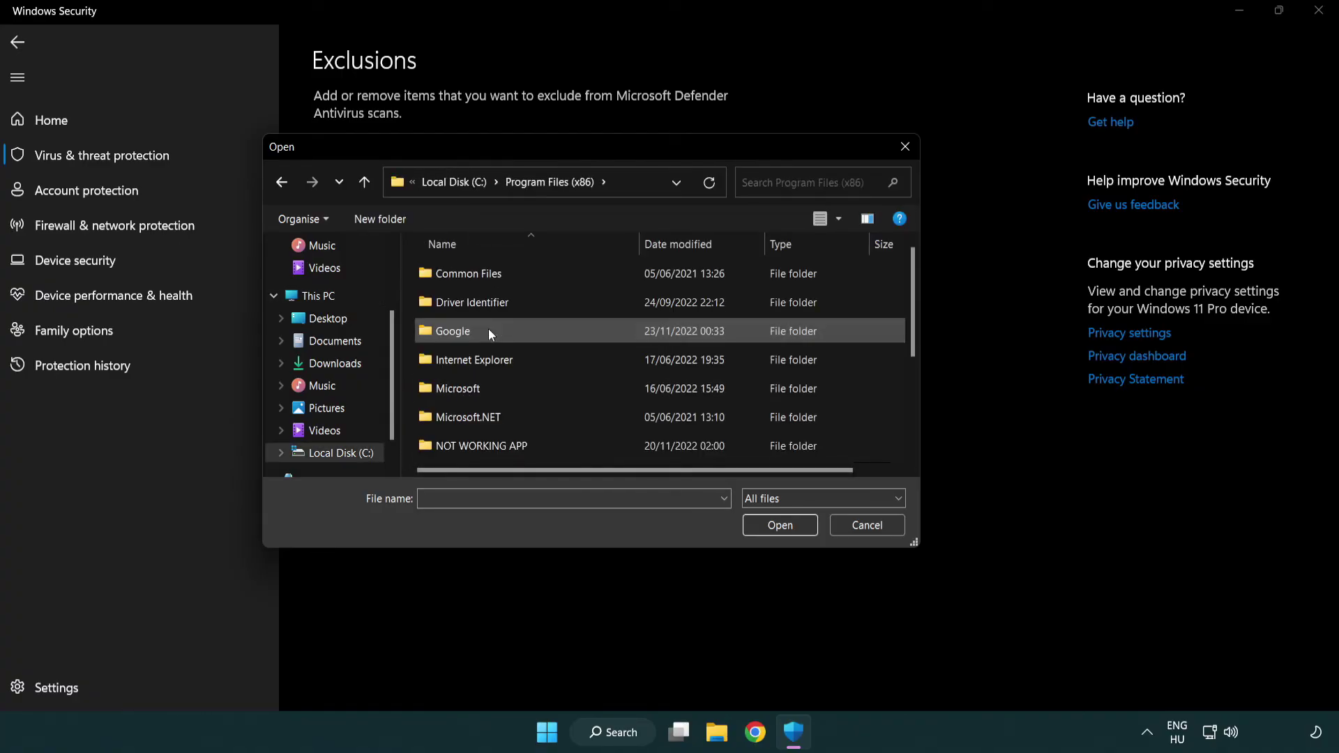
double_click(499, 447)
left_click(472, 272)
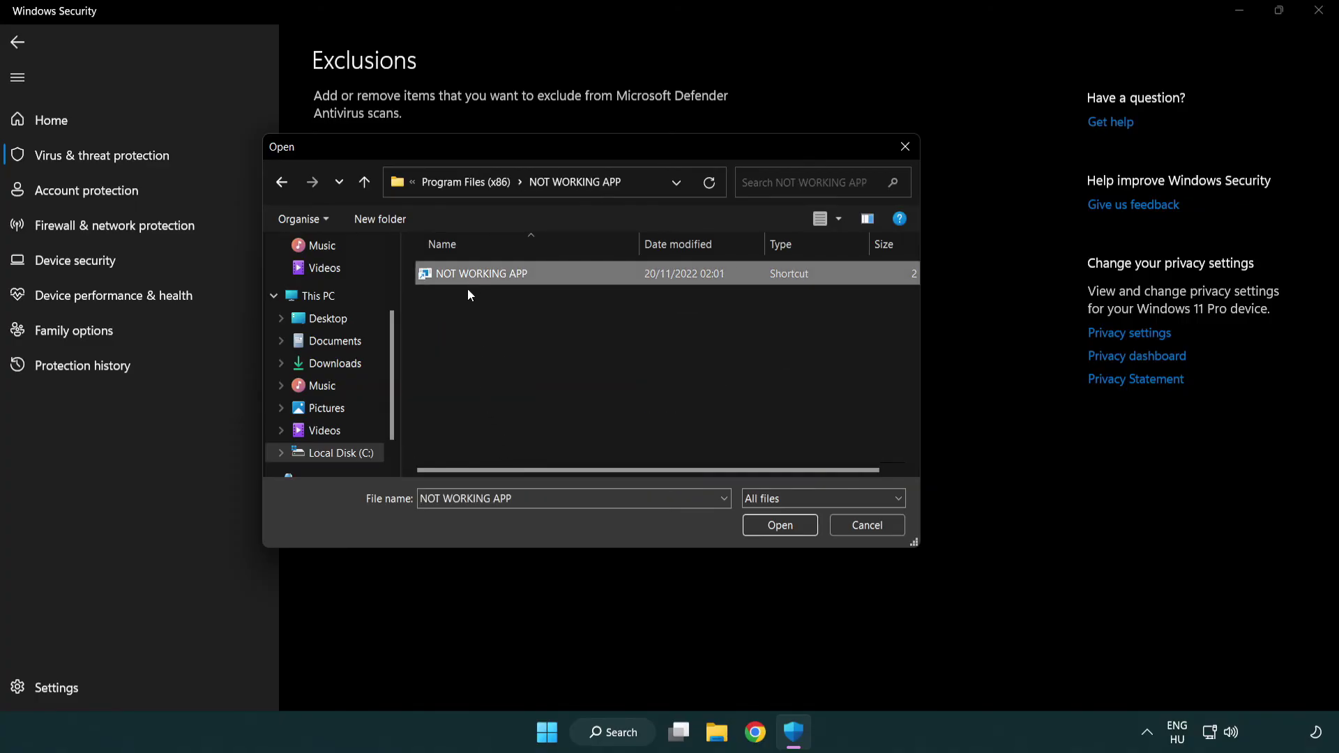
left_click(779, 533)
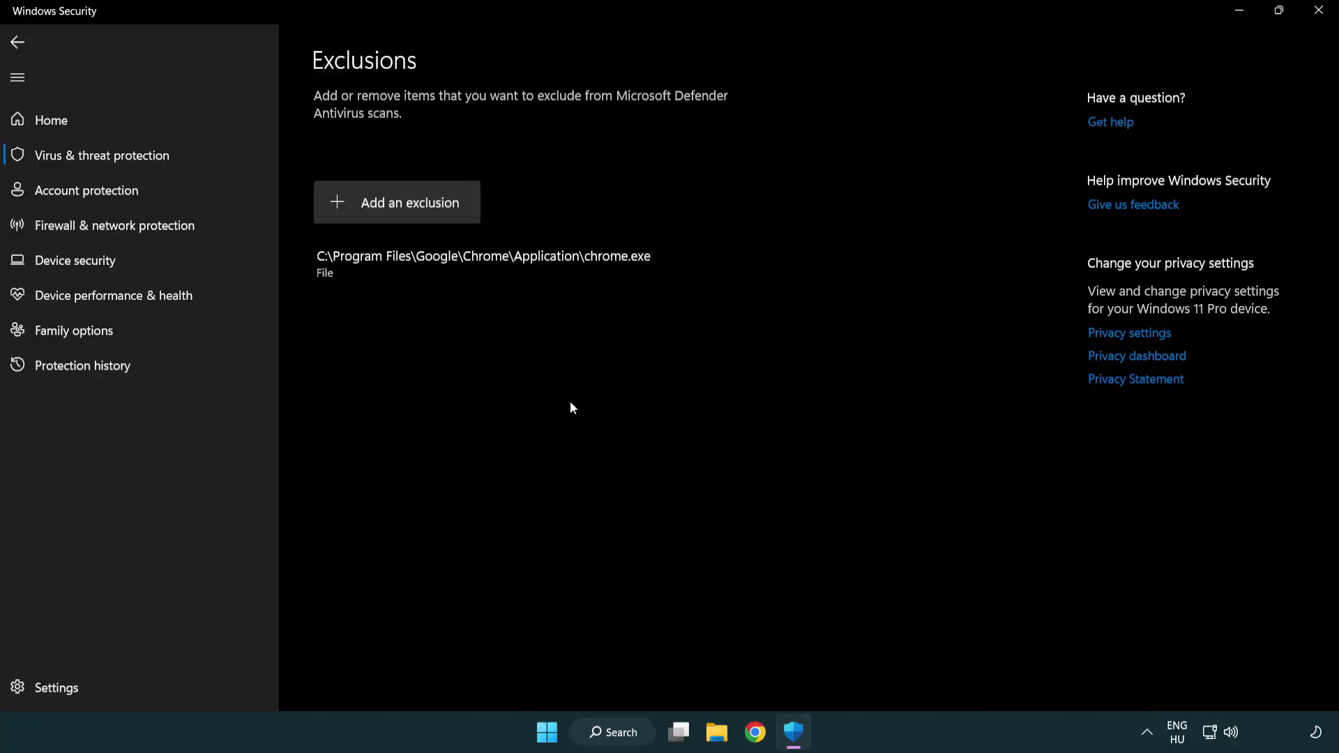
Close Windows Security and show the Start menu's power options, including Restart.
left_click(1318, 10)
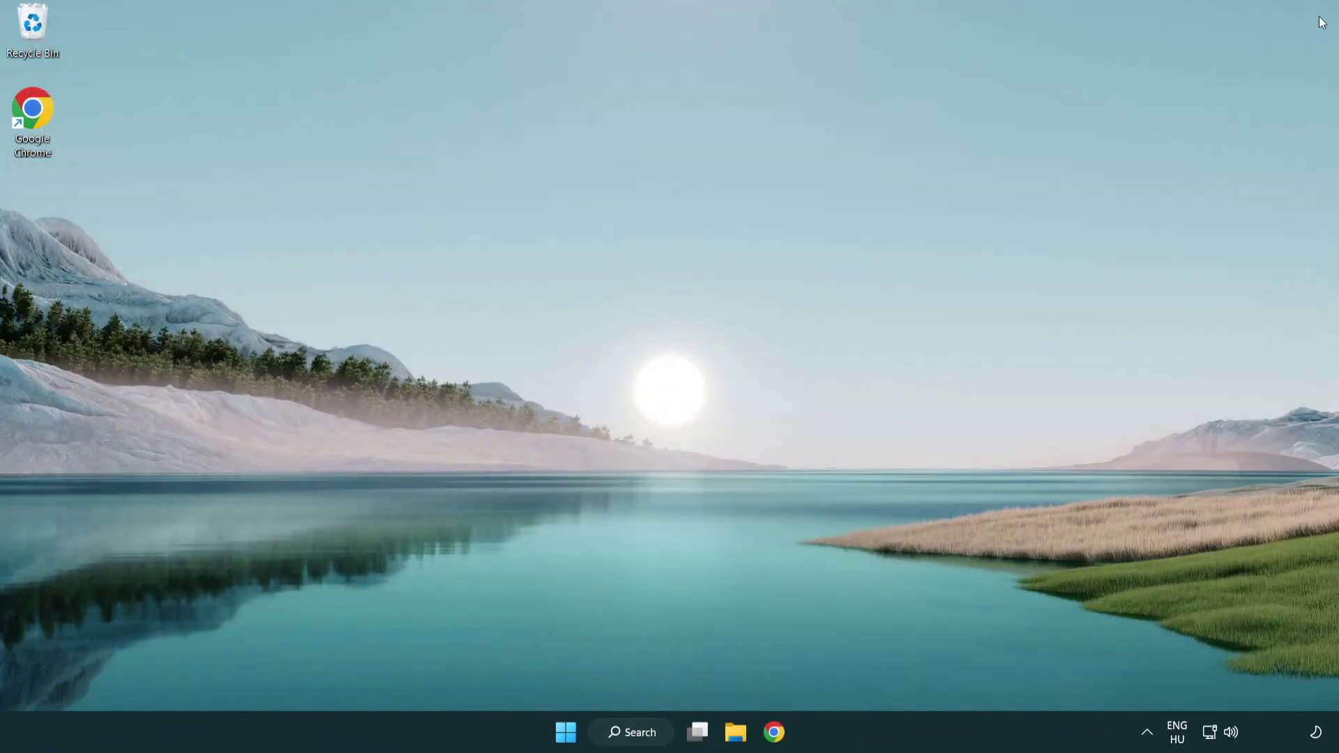
left_click(566, 731)
left_click(886, 671)
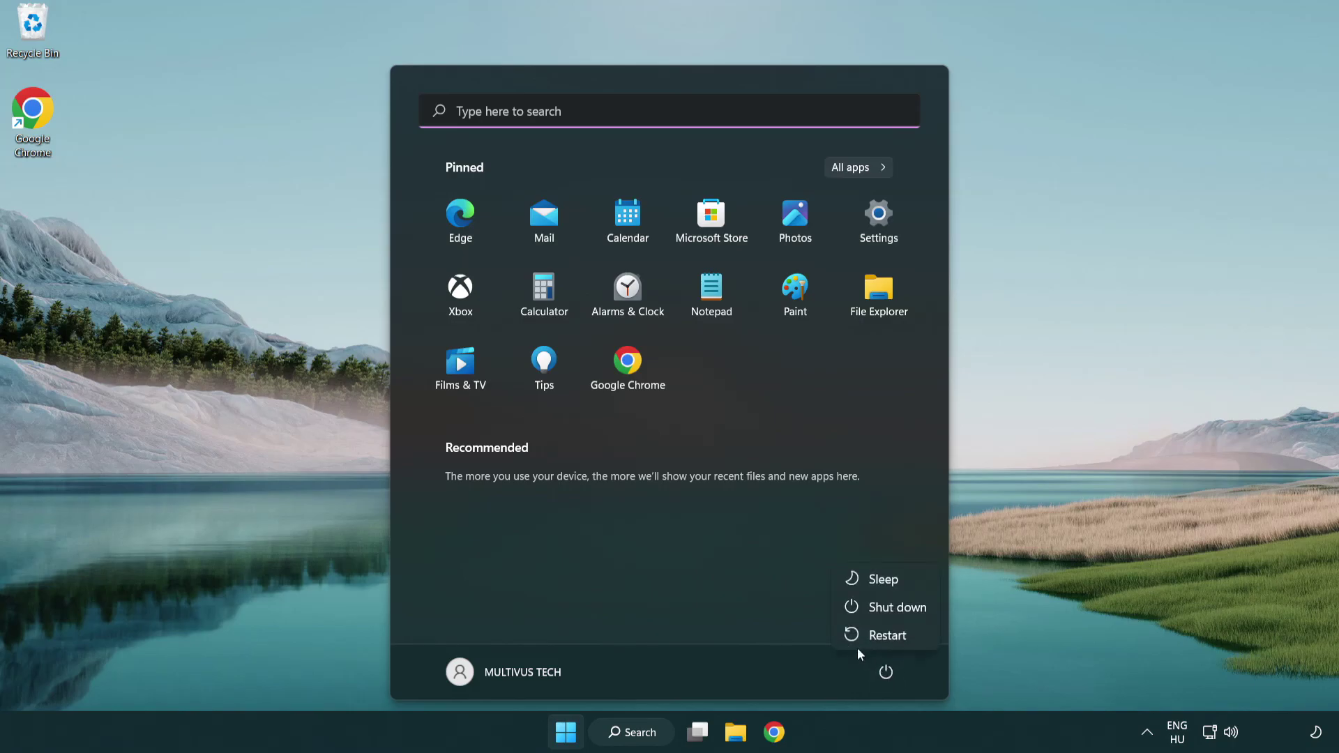